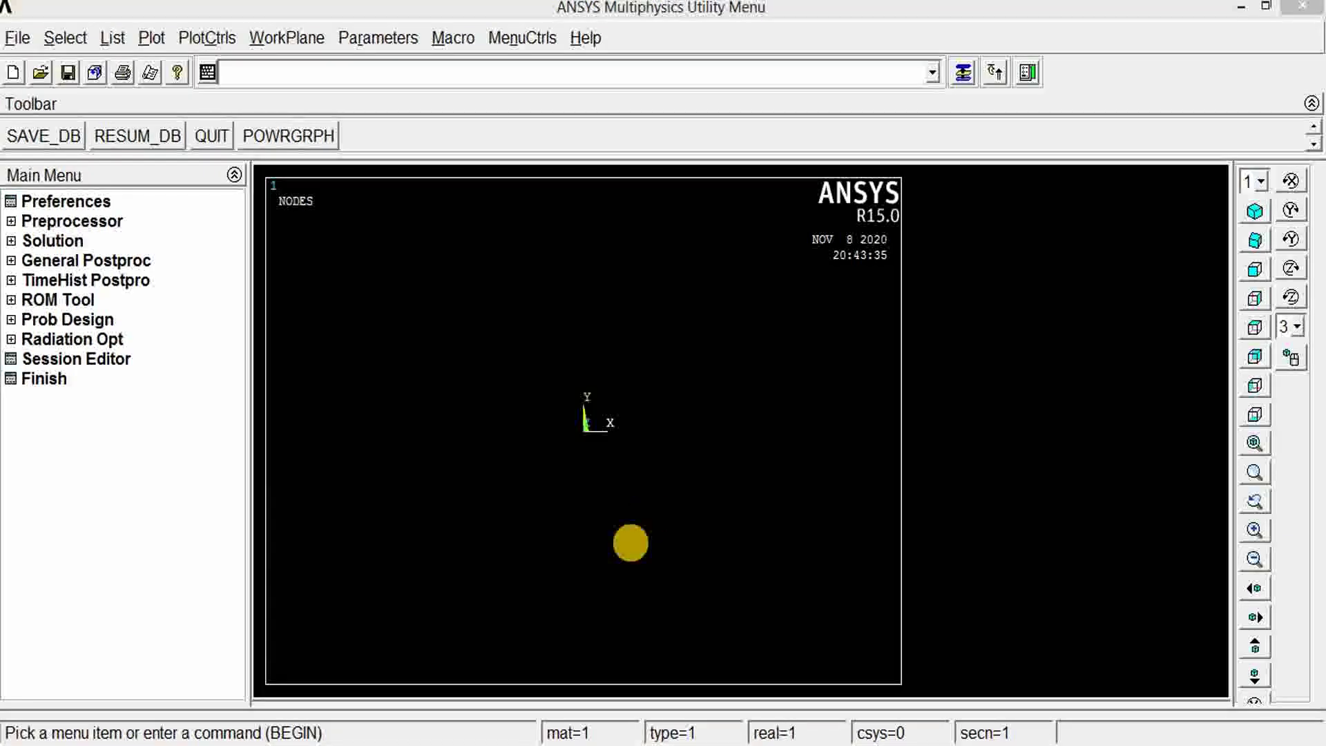
- Review the simply supported beam exercise picture, then return to ANSYS and restrict the GUI filtering preferences to the Structural discipline
{"action": "left_click", "coordinate": [428, 736]}
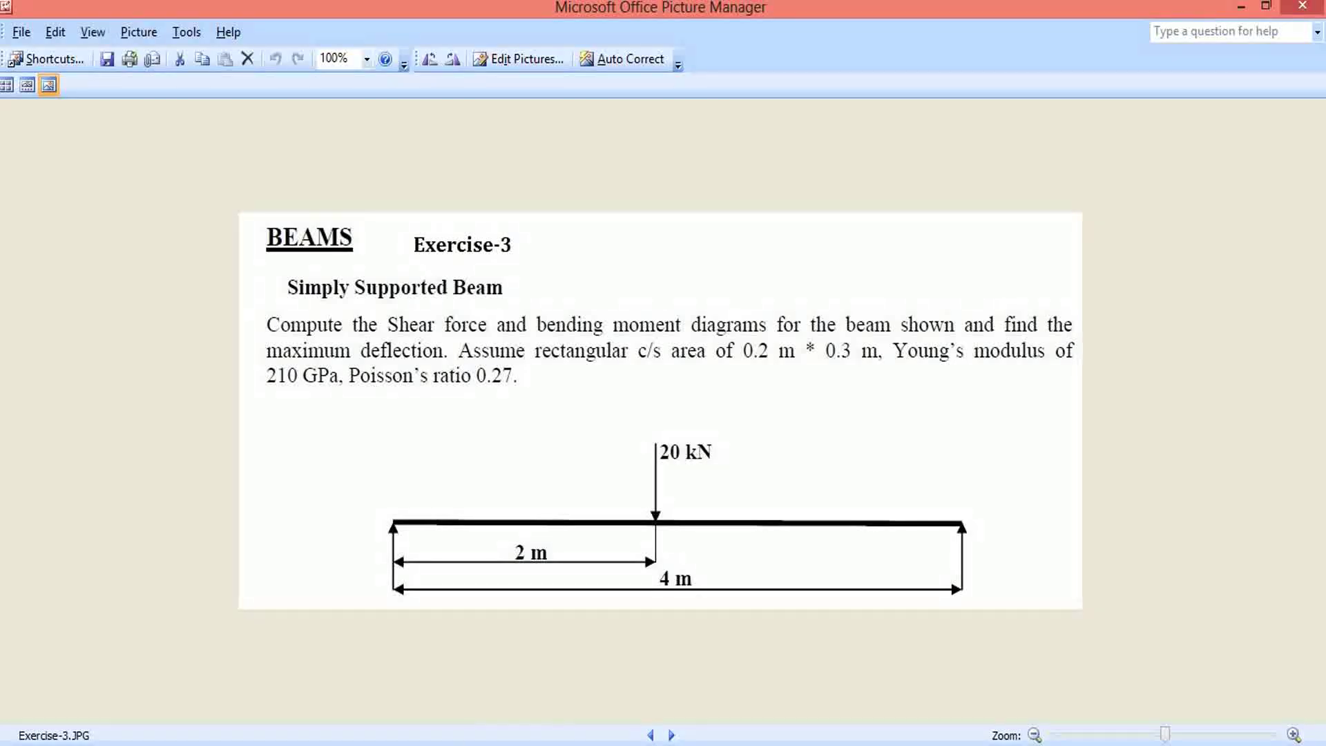
{"action": "left_click", "coordinate": [570, 656]}
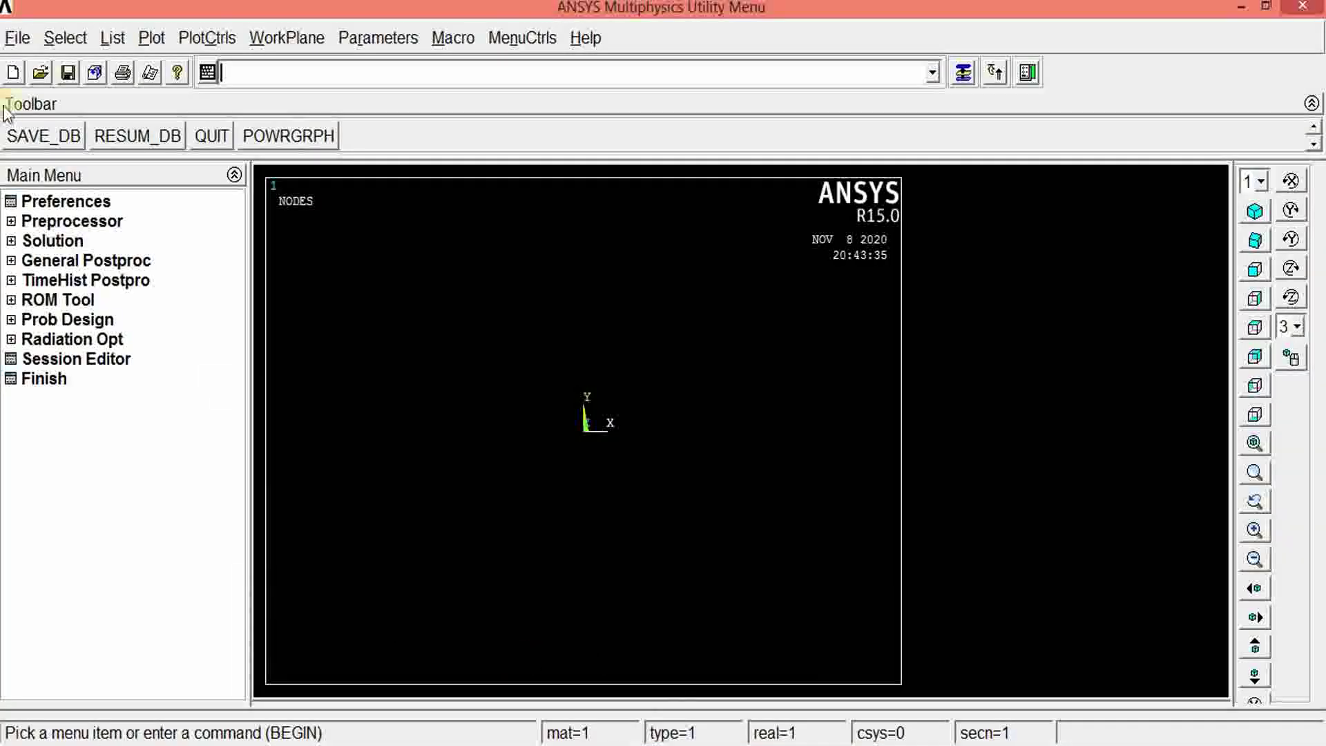
{"action": "left_click", "coordinate": [47, 205]}
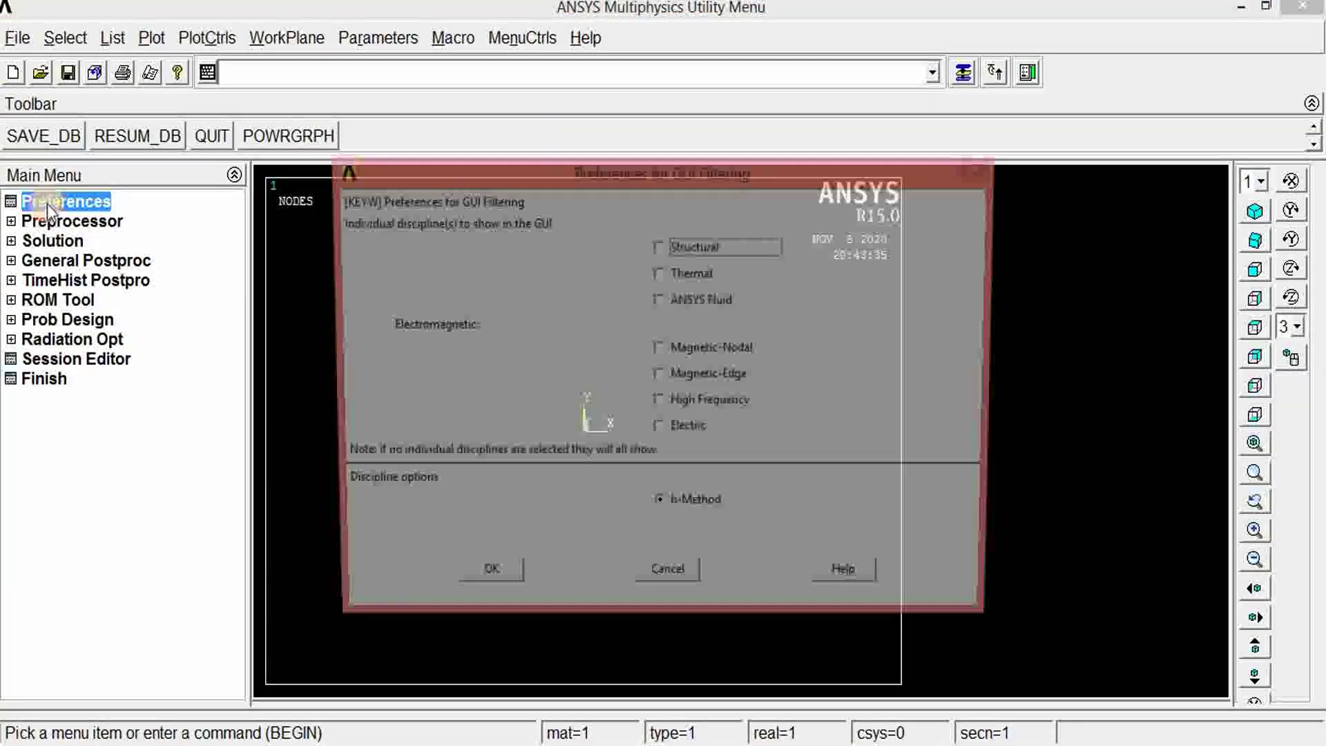
{"action": "left_click", "coordinate": [712, 246]}
{"action": "left_click", "coordinate": [496, 581]}
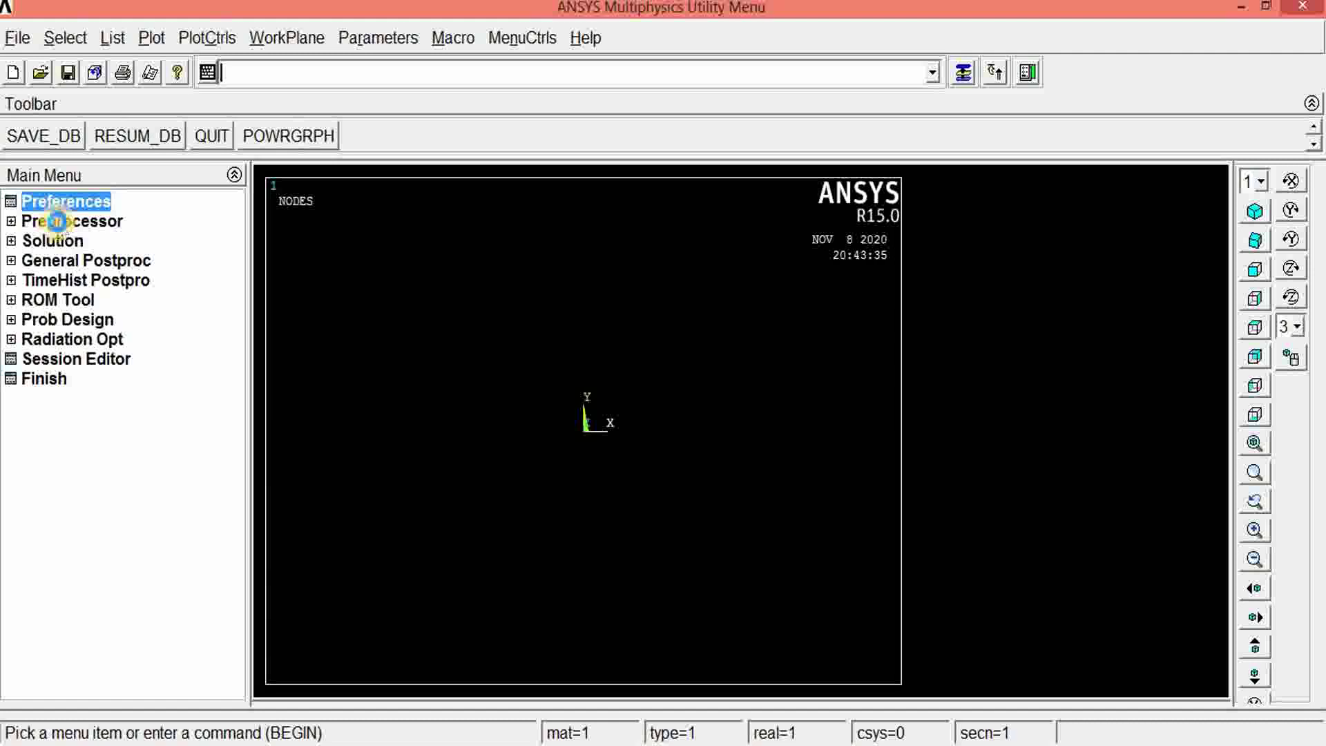
- Add the 2 node 188 beam as element type 1 and close the element type definition
{"action": "left_click", "coordinate": [58, 222]}
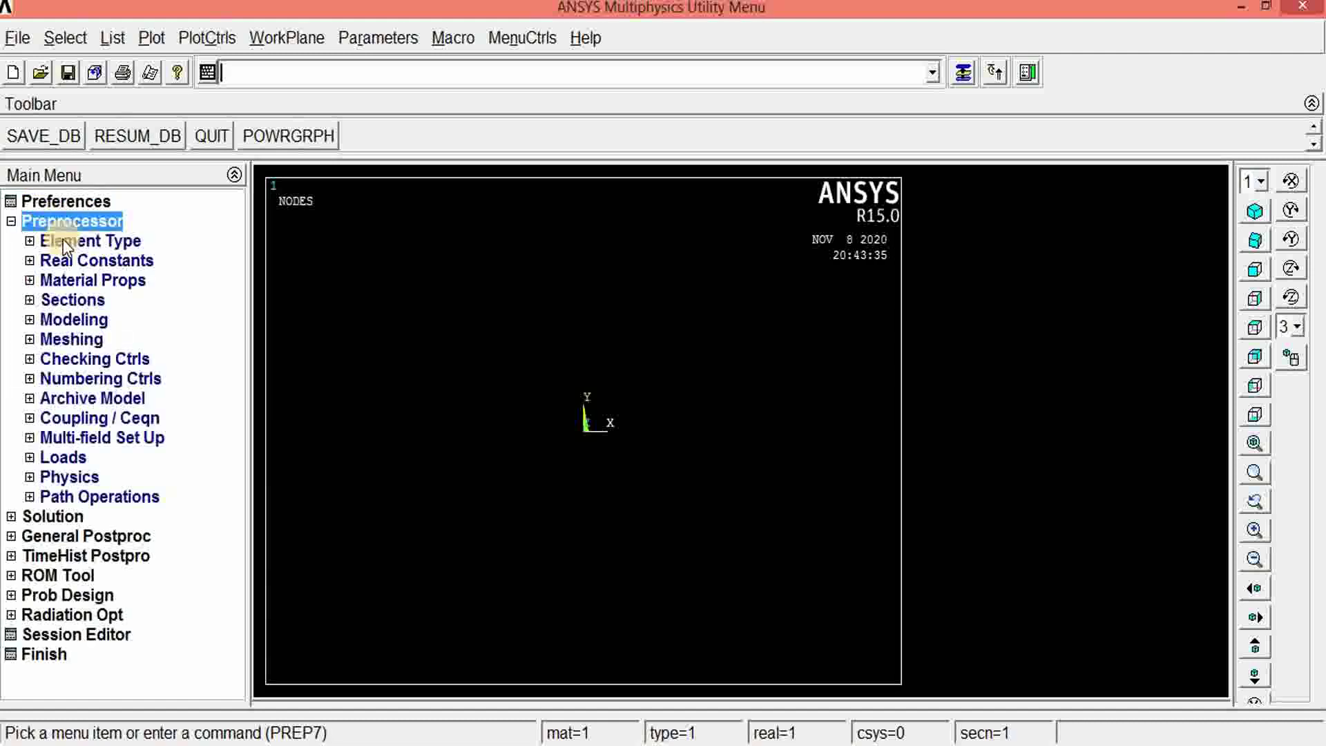
{"action": "left_click", "coordinate": [63, 239]}
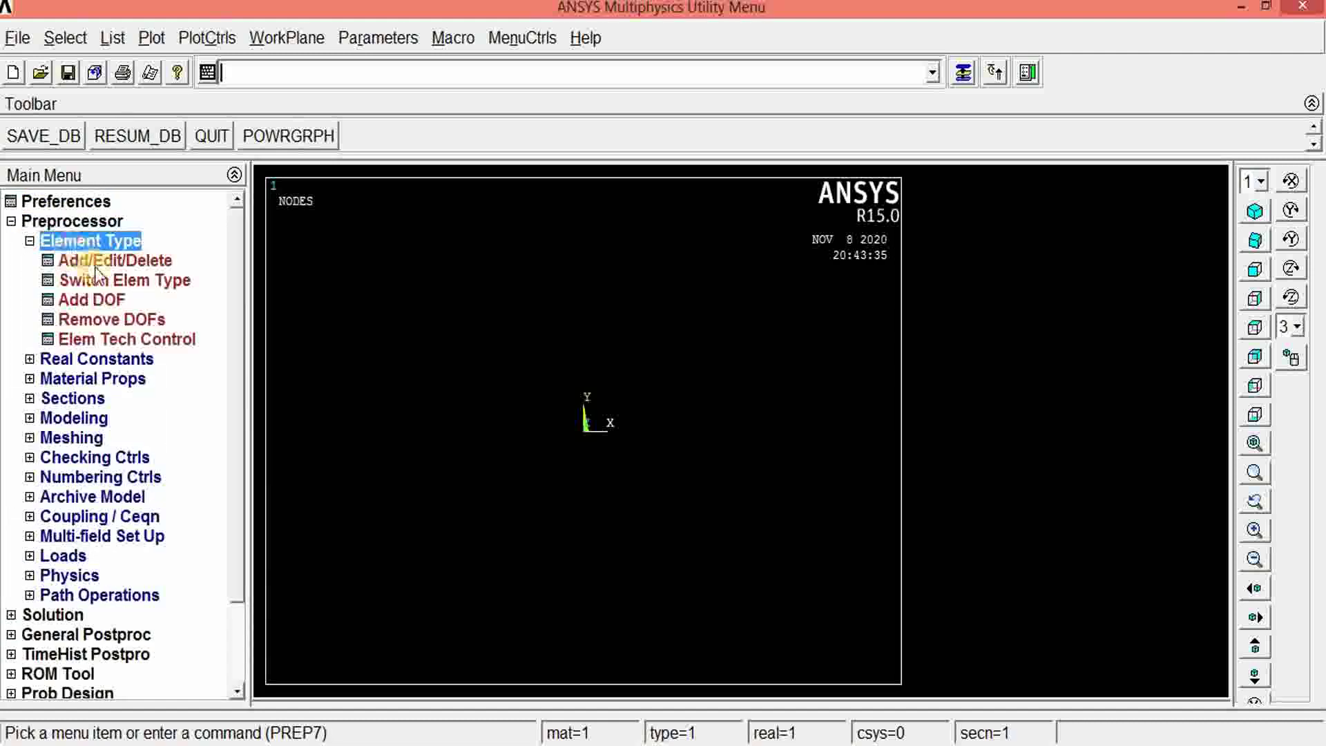
{"action": "left_click", "coordinate": [101, 261]}
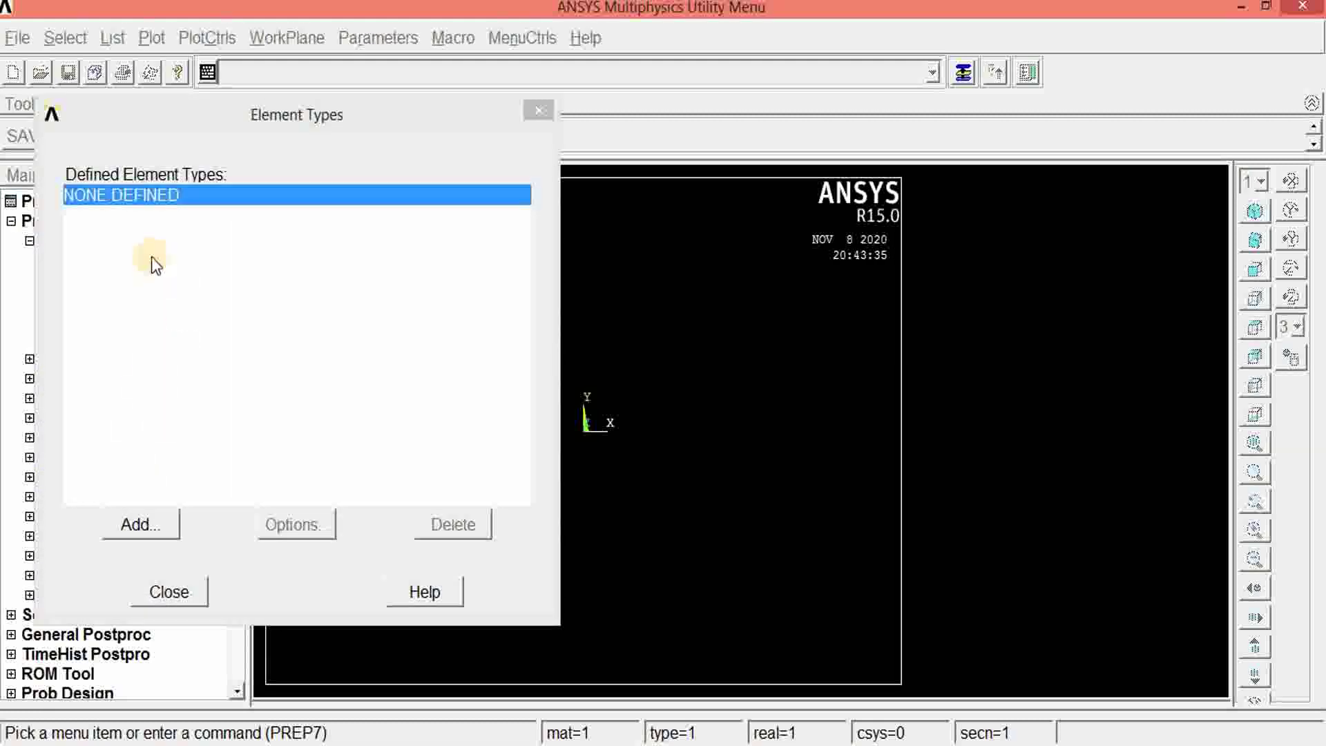
{"action": "left_click", "coordinate": [138, 525]}
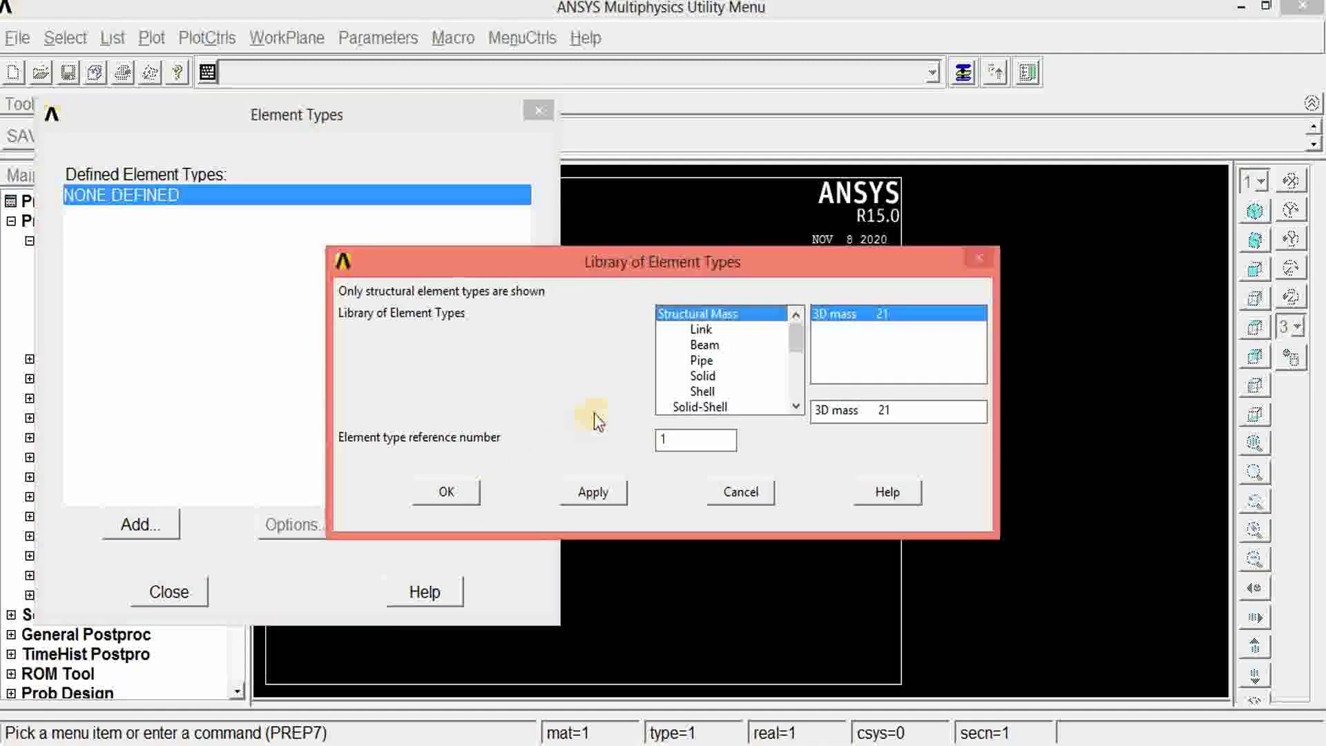
{"action": "left_click", "coordinate": [709, 344]}
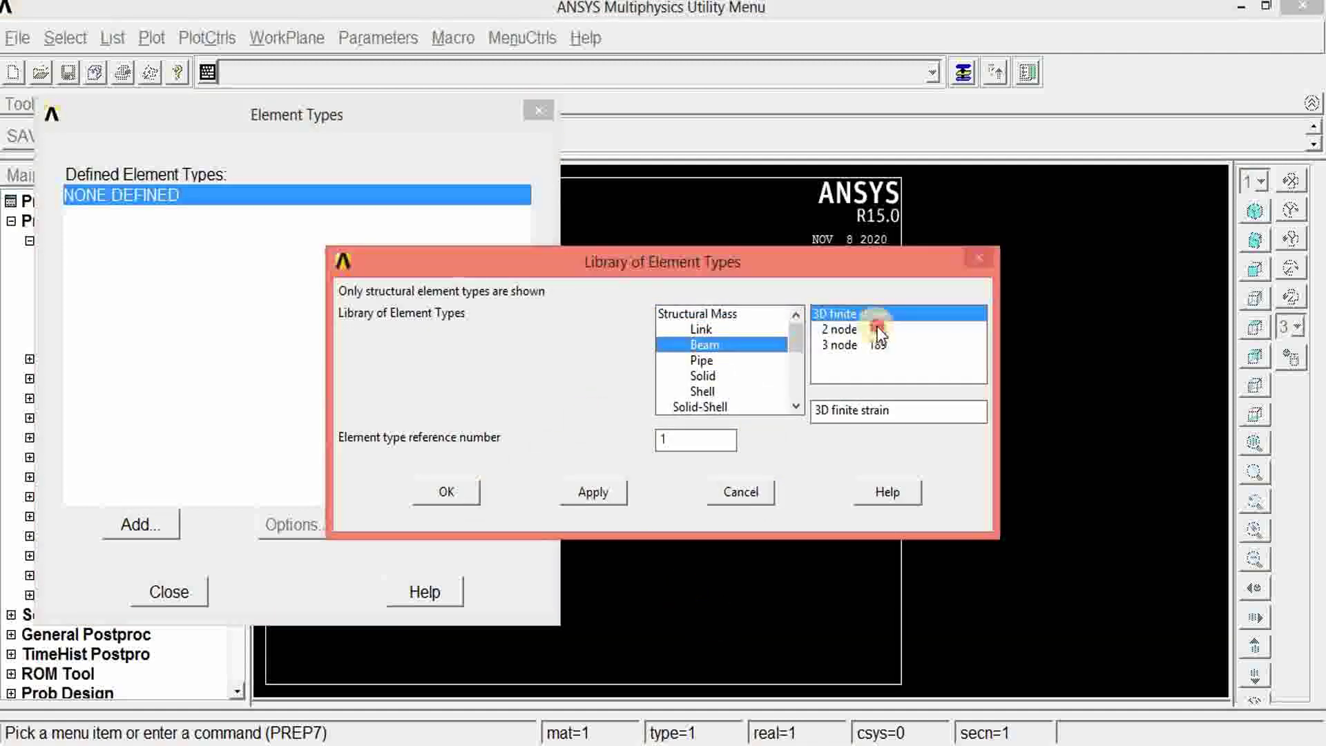
{"action": "left_click", "coordinate": [875, 329]}
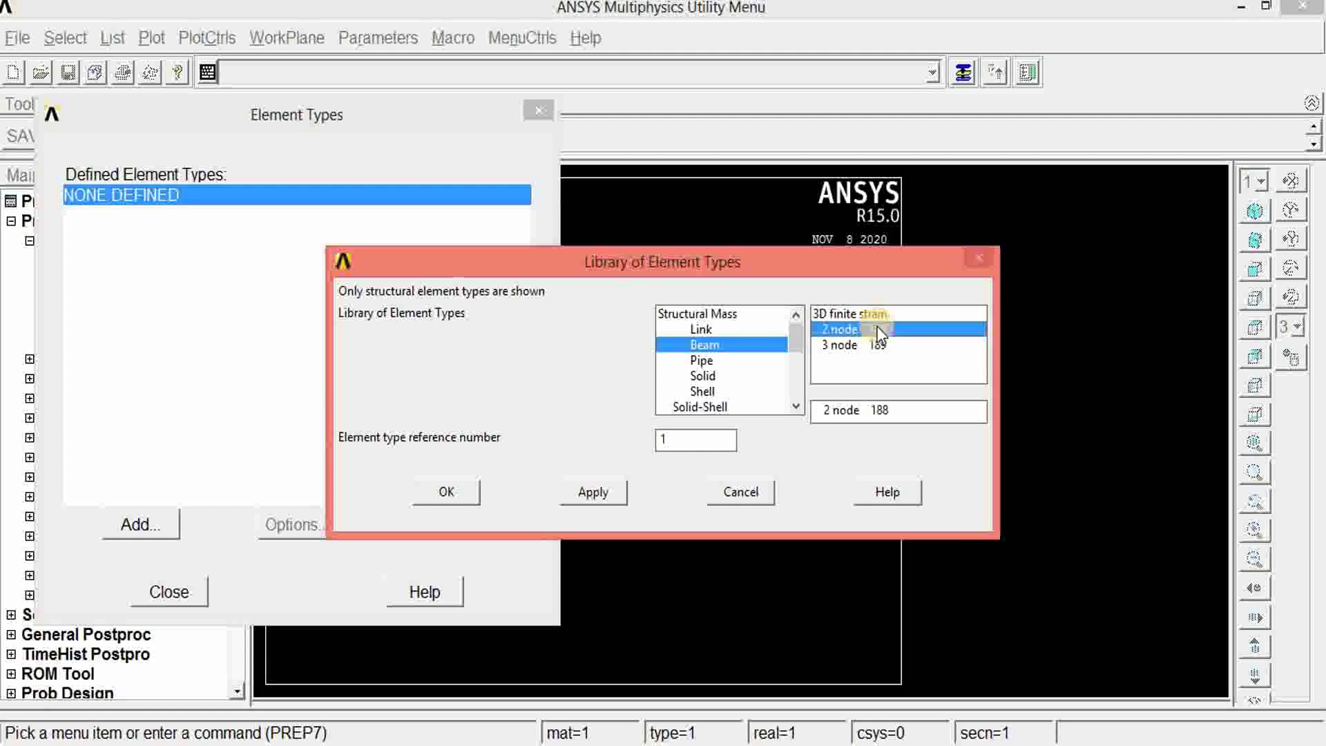
{"action": "left_click", "coordinate": [444, 492]}
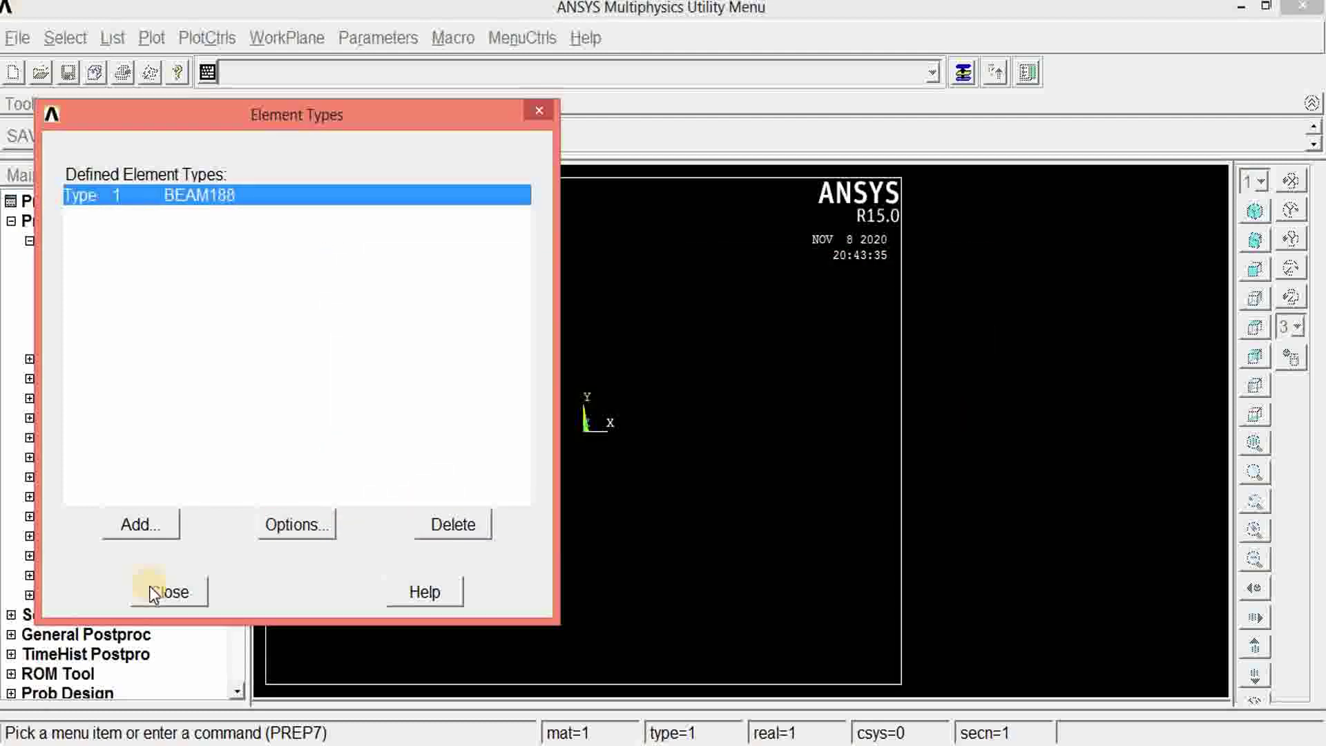
{"action": "left_click", "coordinate": [159, 592]}
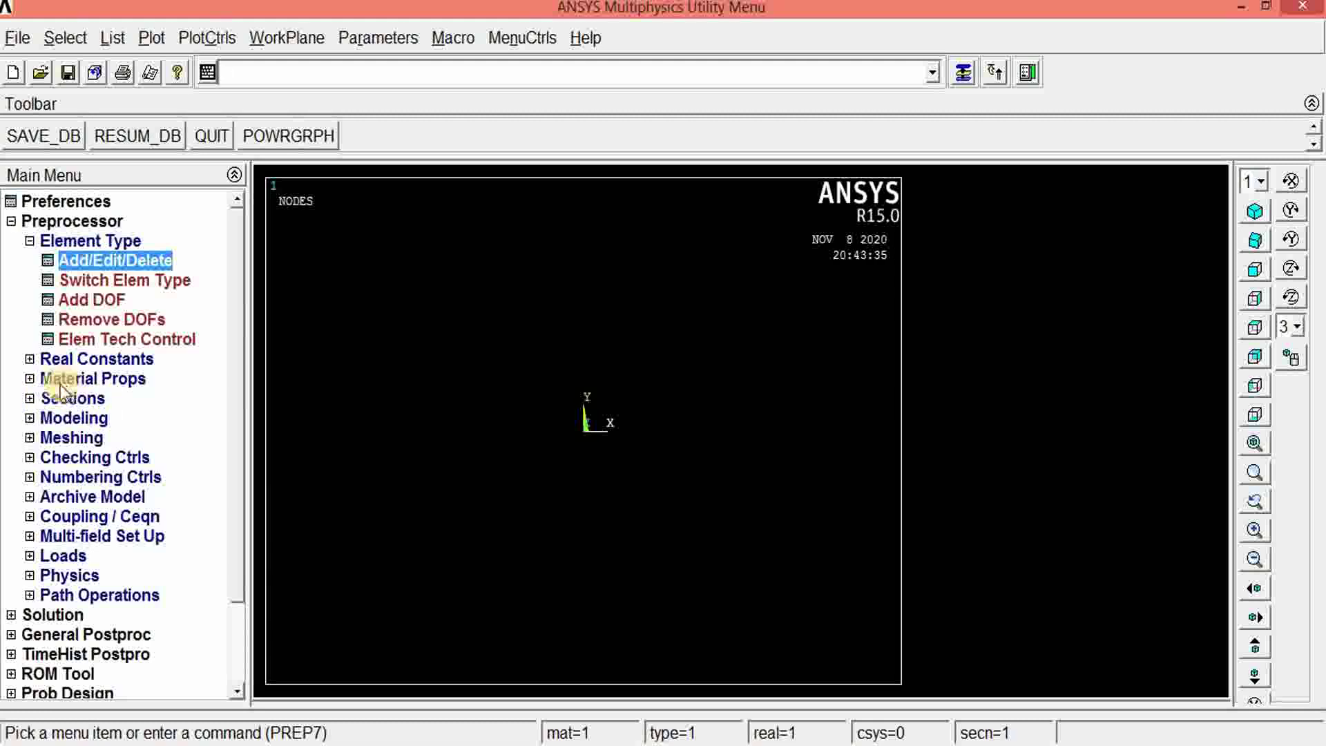
- Start a structural, linear, elastic, isotropic material model for material number 1
{"action": "left_click", "coordinate": [36, 383]}
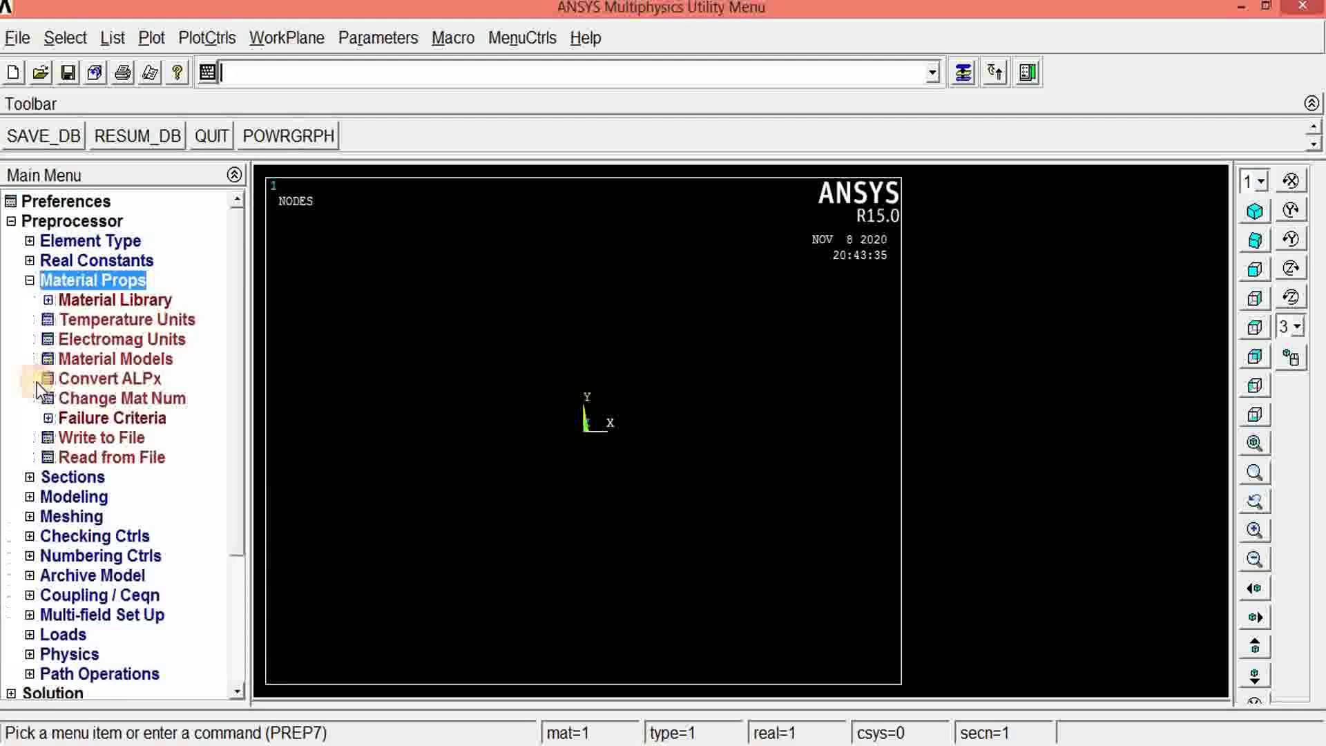
{"action": "left_click", "coordinate": [69, 362]}
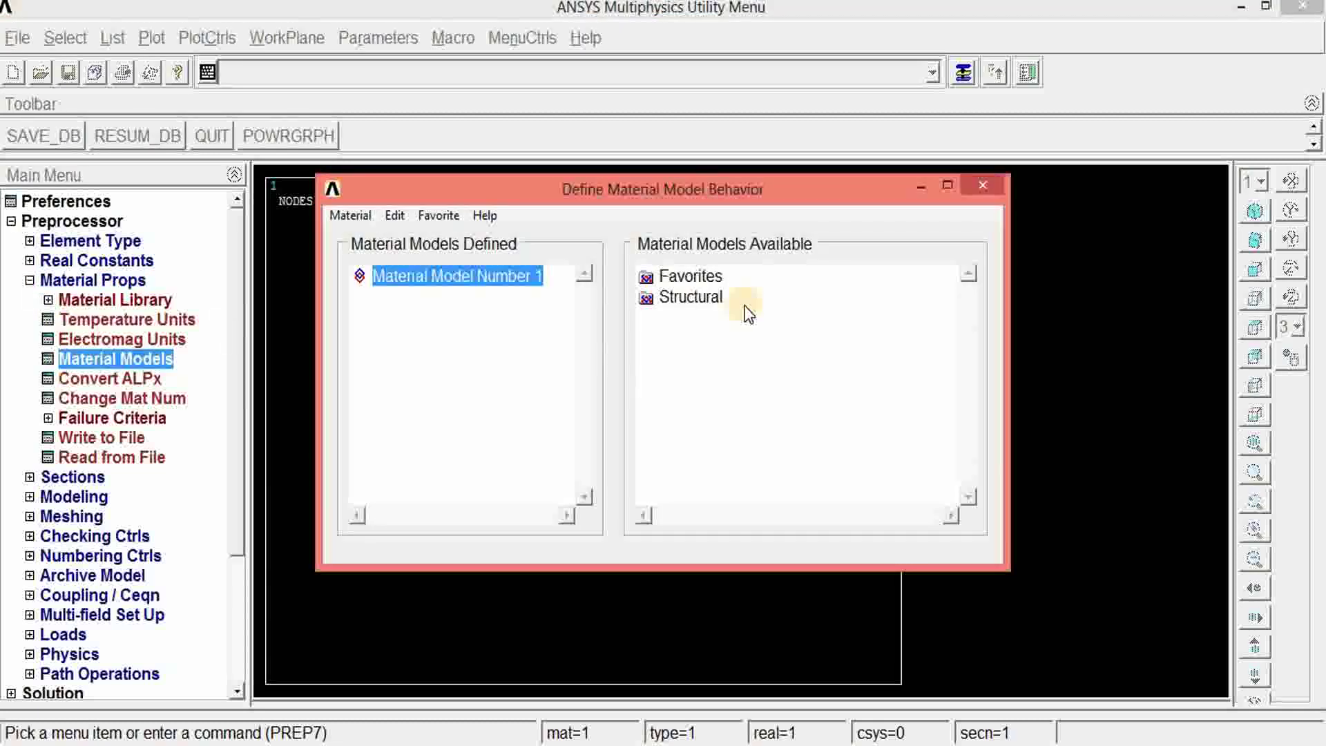
{"action": "double_click", "coordinate": [690, 304]}
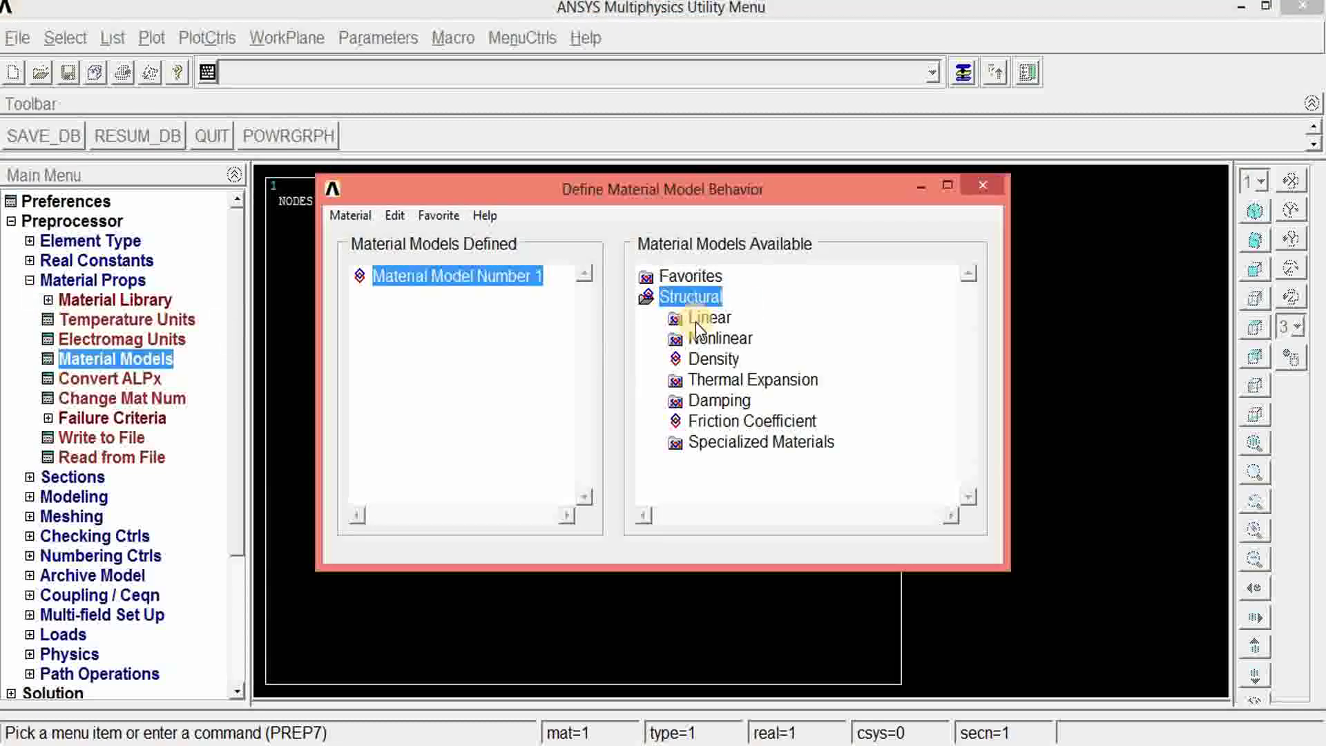
{"action": "double_click", "coordinate": [697, 320]}
{"action": "double_click", "coordinate": [715, 339]}
{"action": "double_click", "coordinate": [761, 357]}
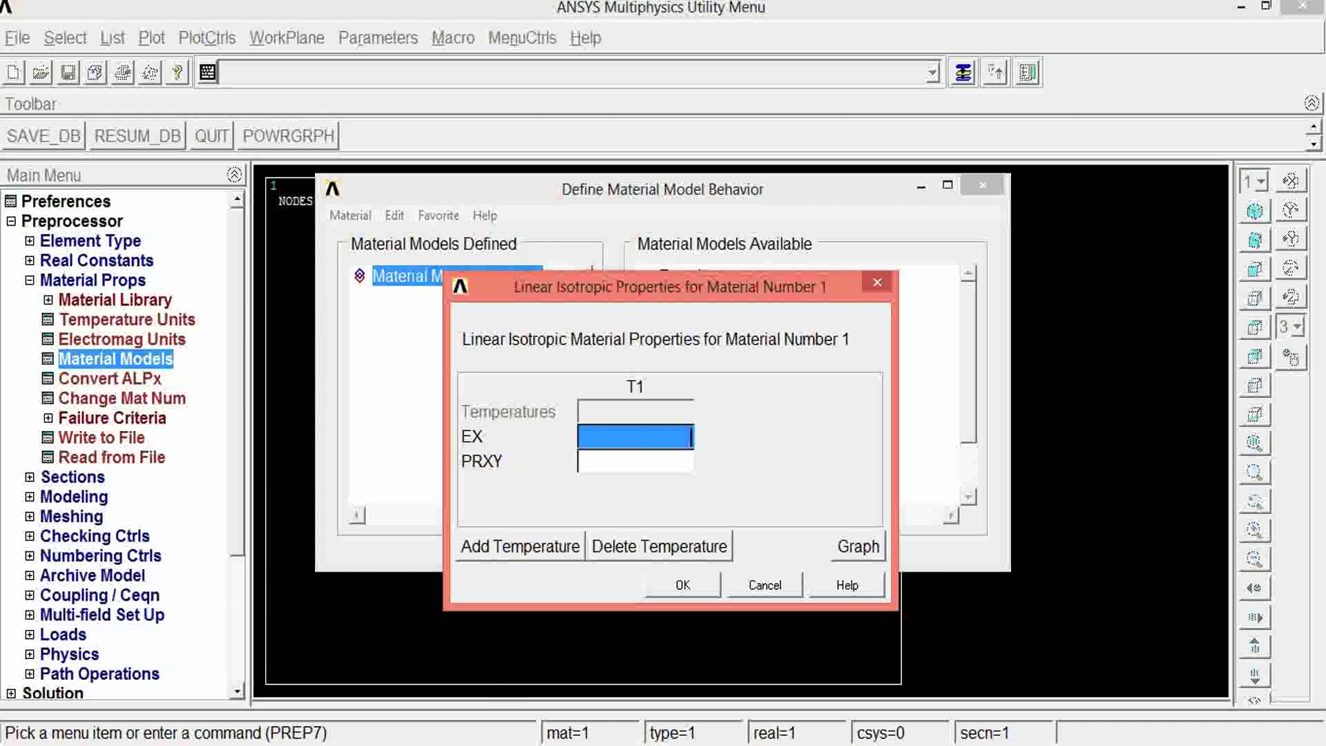
- Check the material data in the exercise picture, then set EX to 210e9 and PRXY to 0.27 for material 1
{"action": "key", "text": "alt+Tab"}
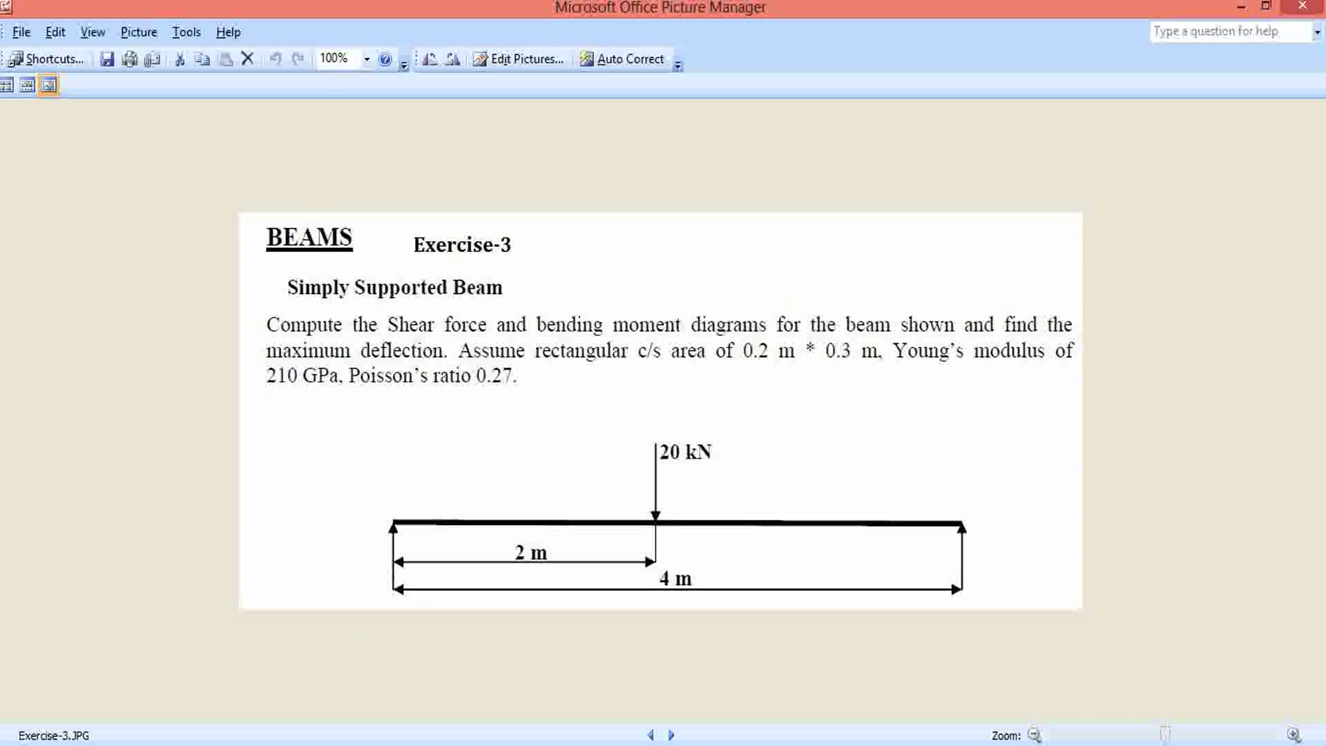
{"action": "mouse_move", "coordinate": [532, 624]}
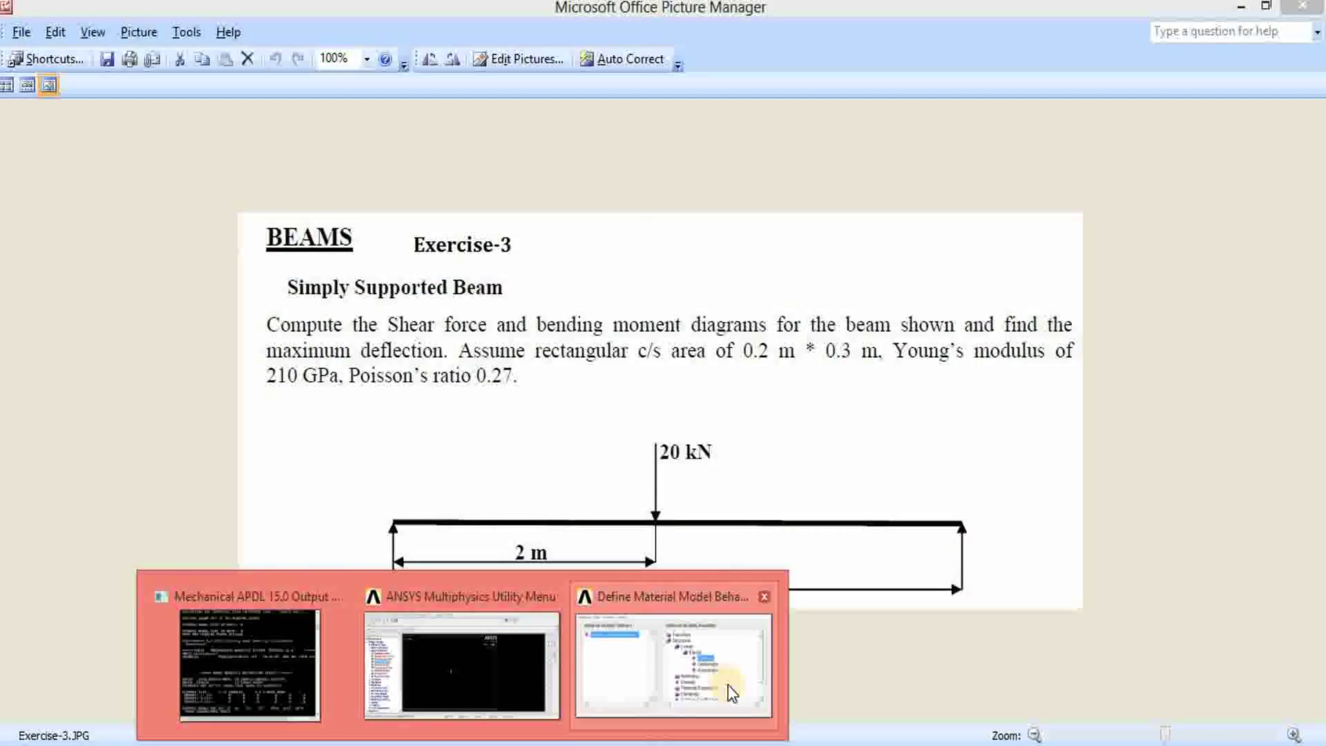
{"action": "left_click", "coordinate": [731, 698]}
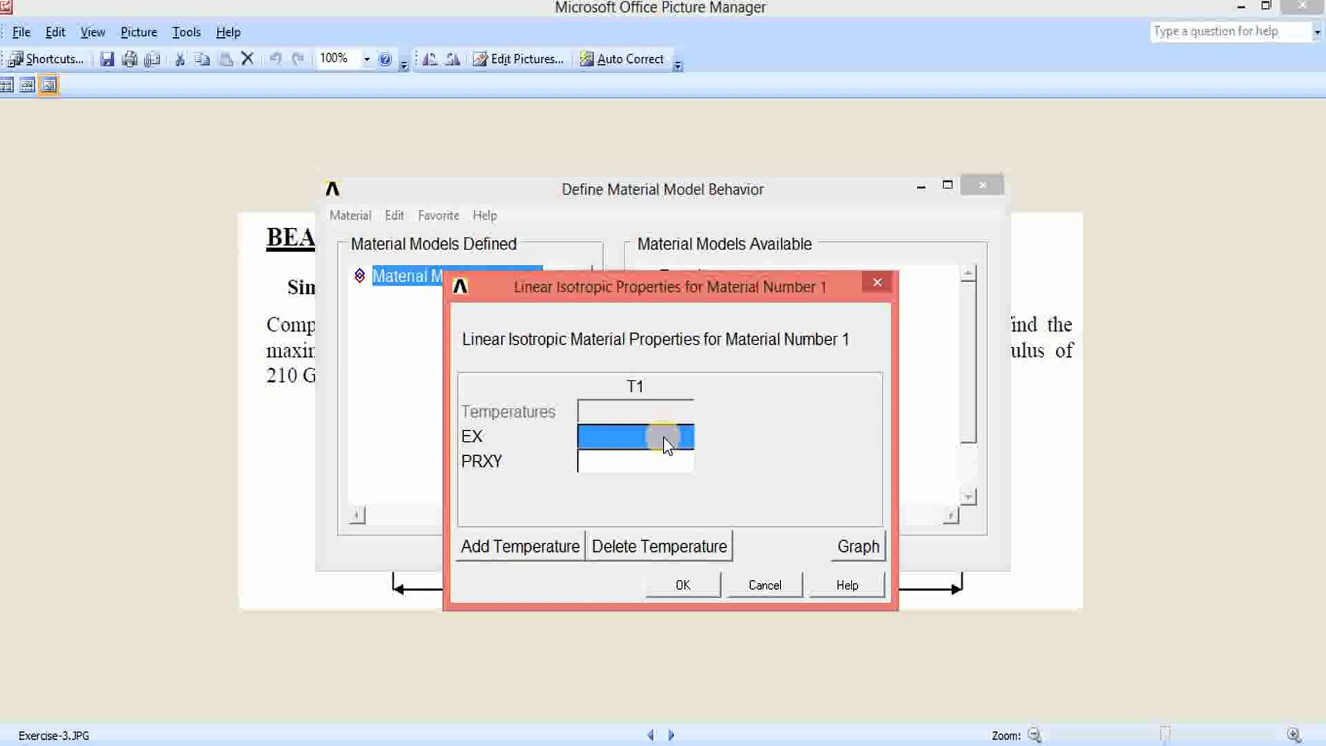
{"action": "type", "text": "210e"}
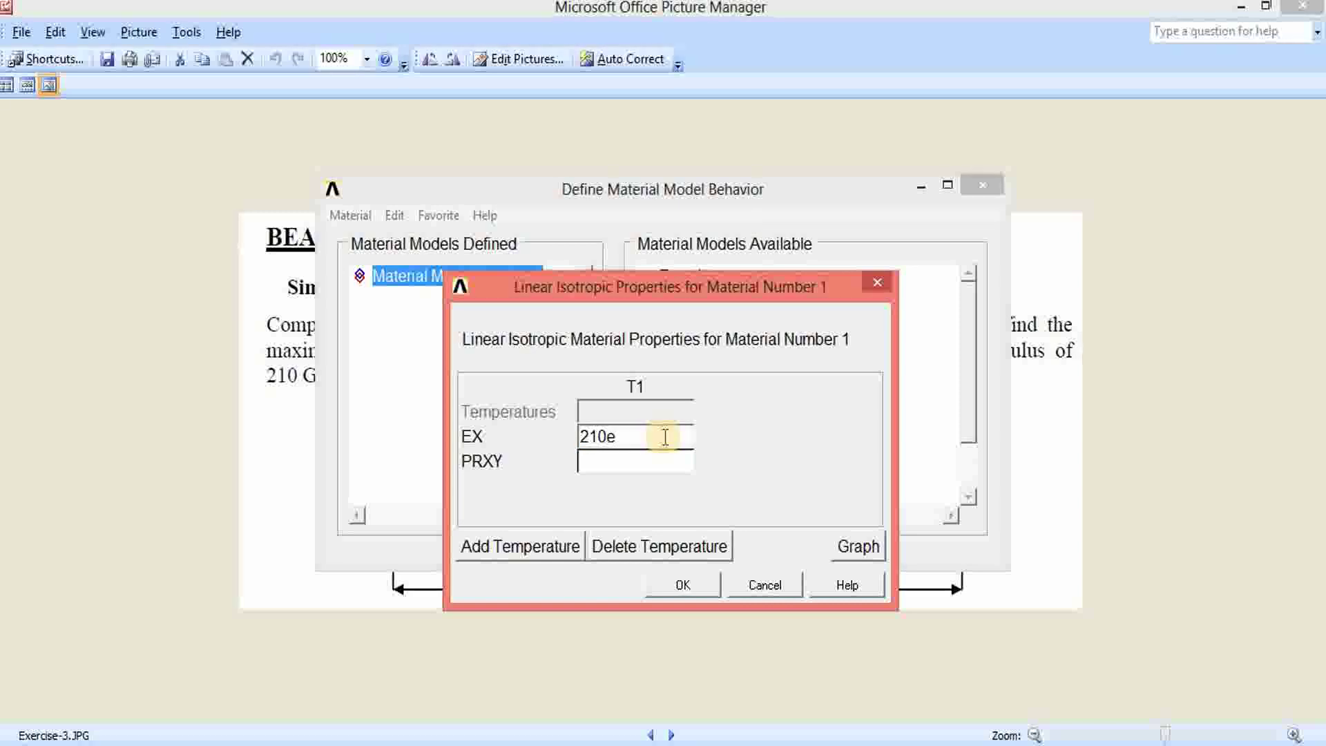
{"action": "type", "text": "9"}
{"action": "left_click", "coordinate": [654, 471]}
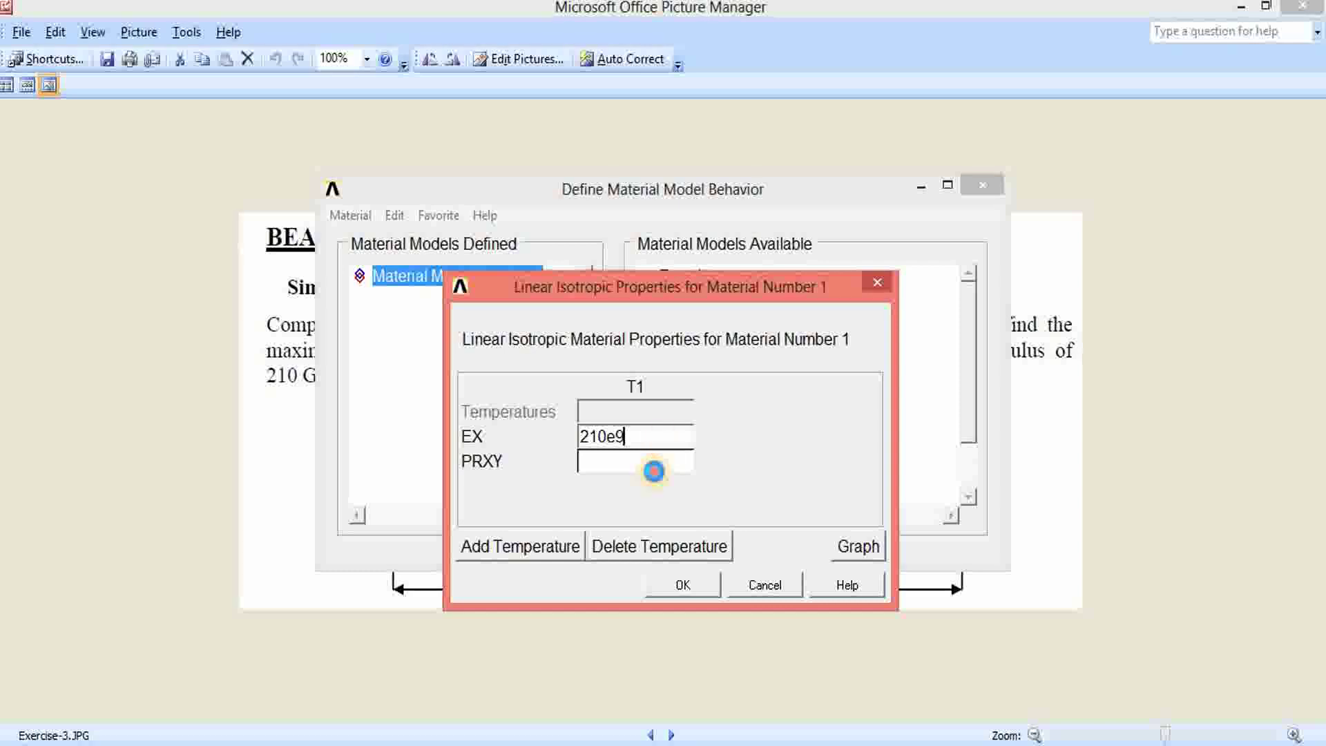
{"action": "type", "text": "0.27"}
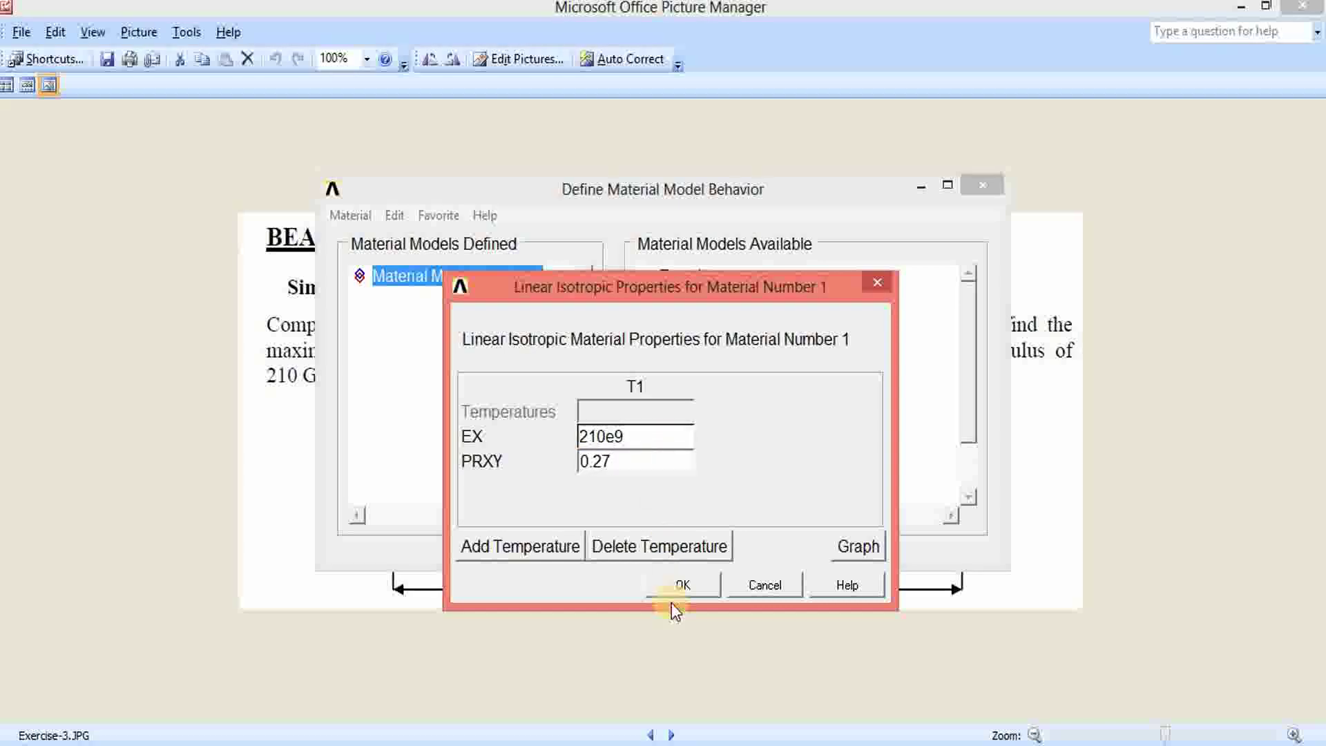
{"action": "left_click", "coordinate": [673, 591]}
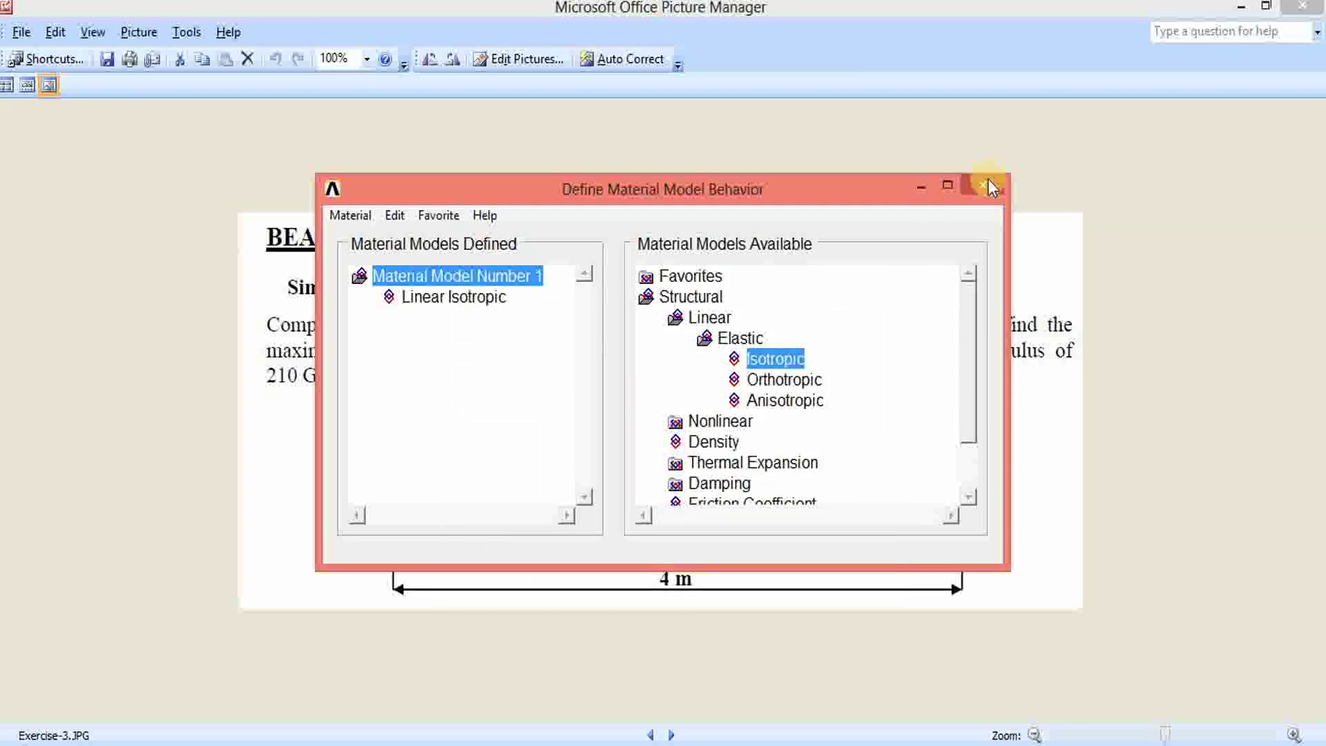
{"action": "left_click", "coordinate": [989, 188]}
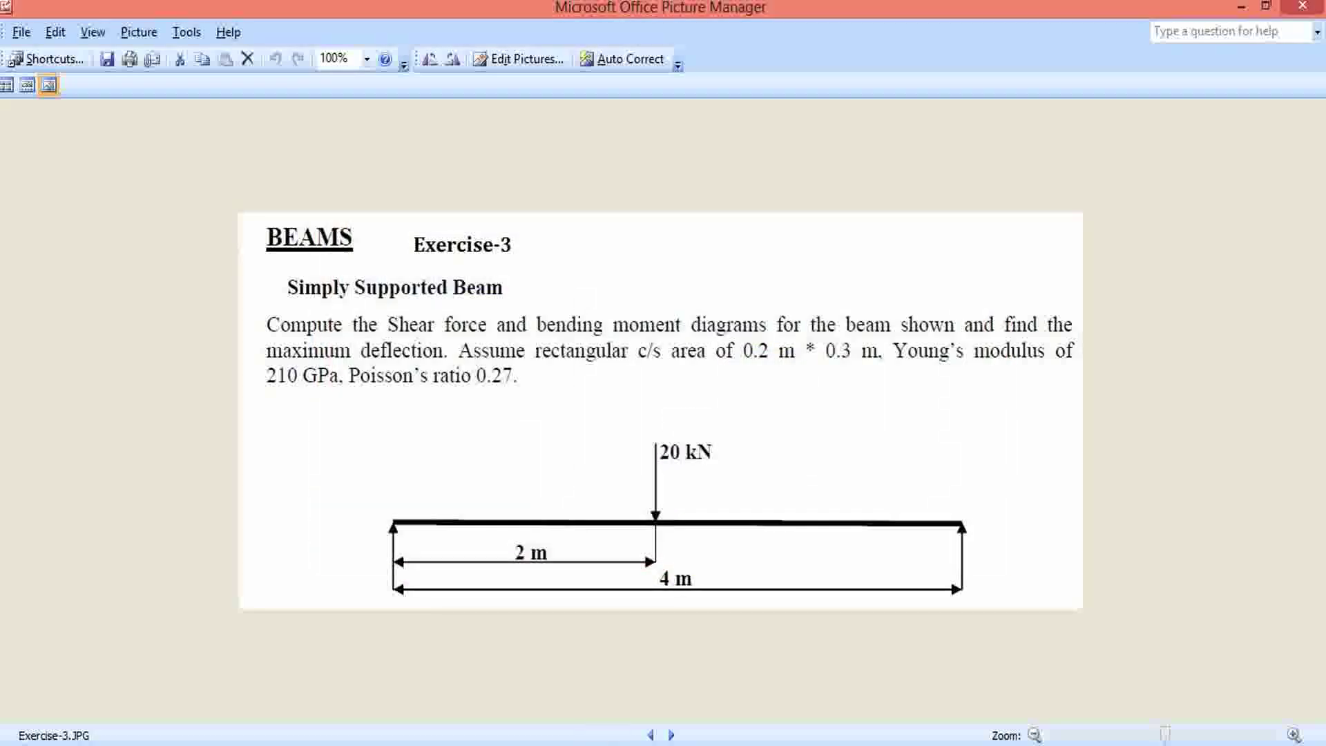
- Return to ANSYS and start defining a common beam section with a rectangular shape and ID 1
{"action": "left_click", "coordinate": [524, 683]}
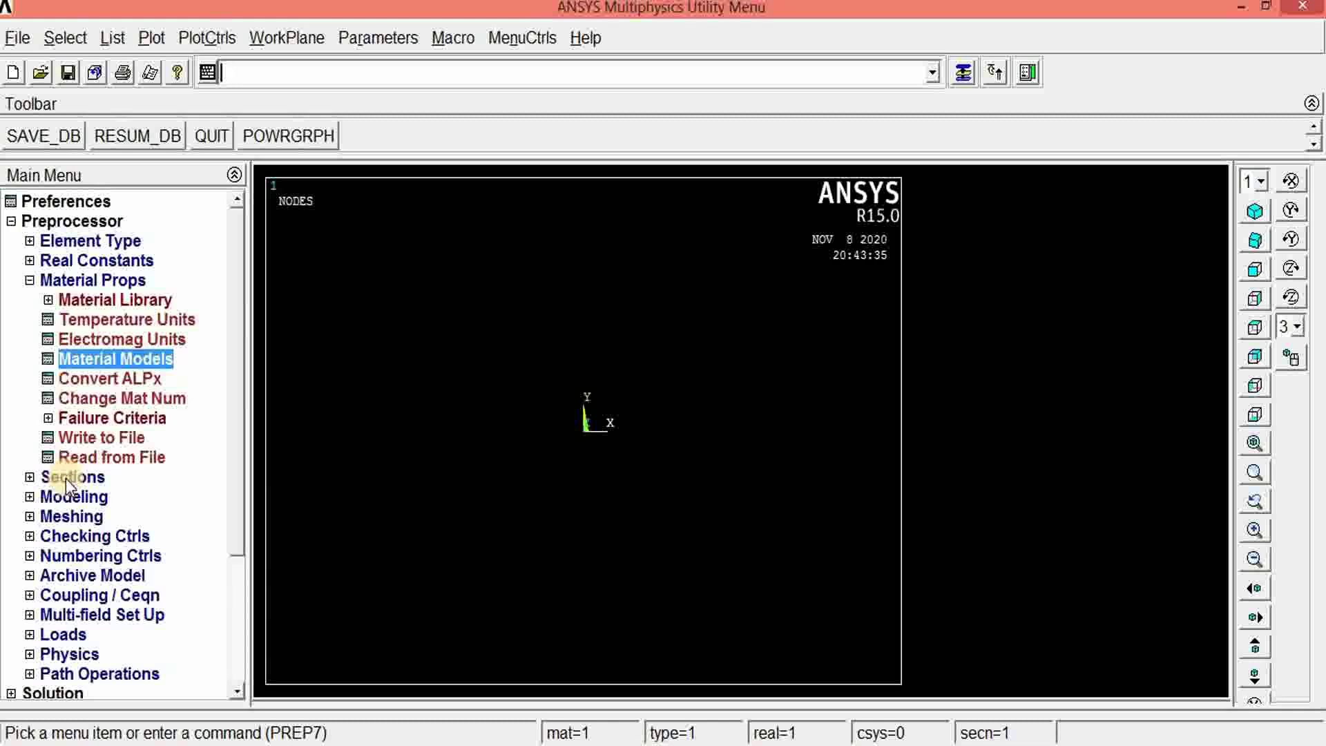
{"action": "left_click", "coordinate": [31, 279]}
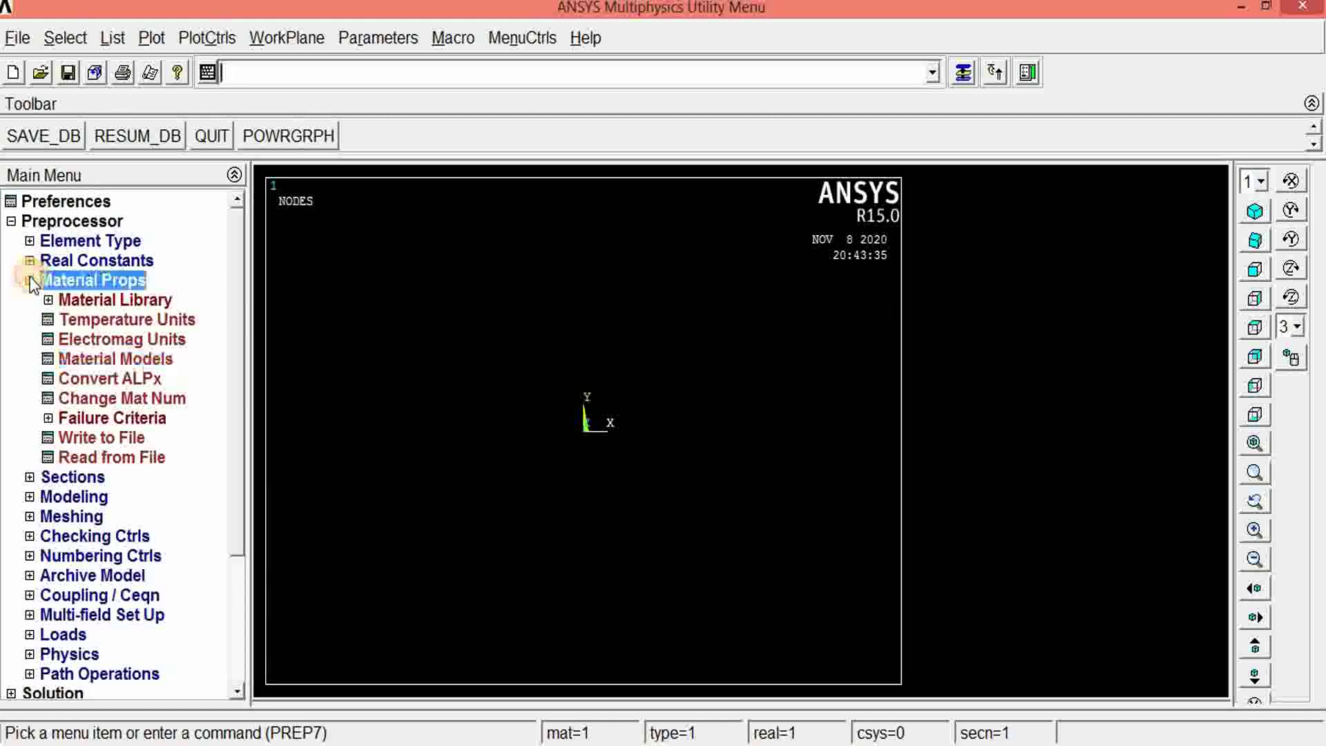
{"action": "left_click", "coordinate": [43, 300]}
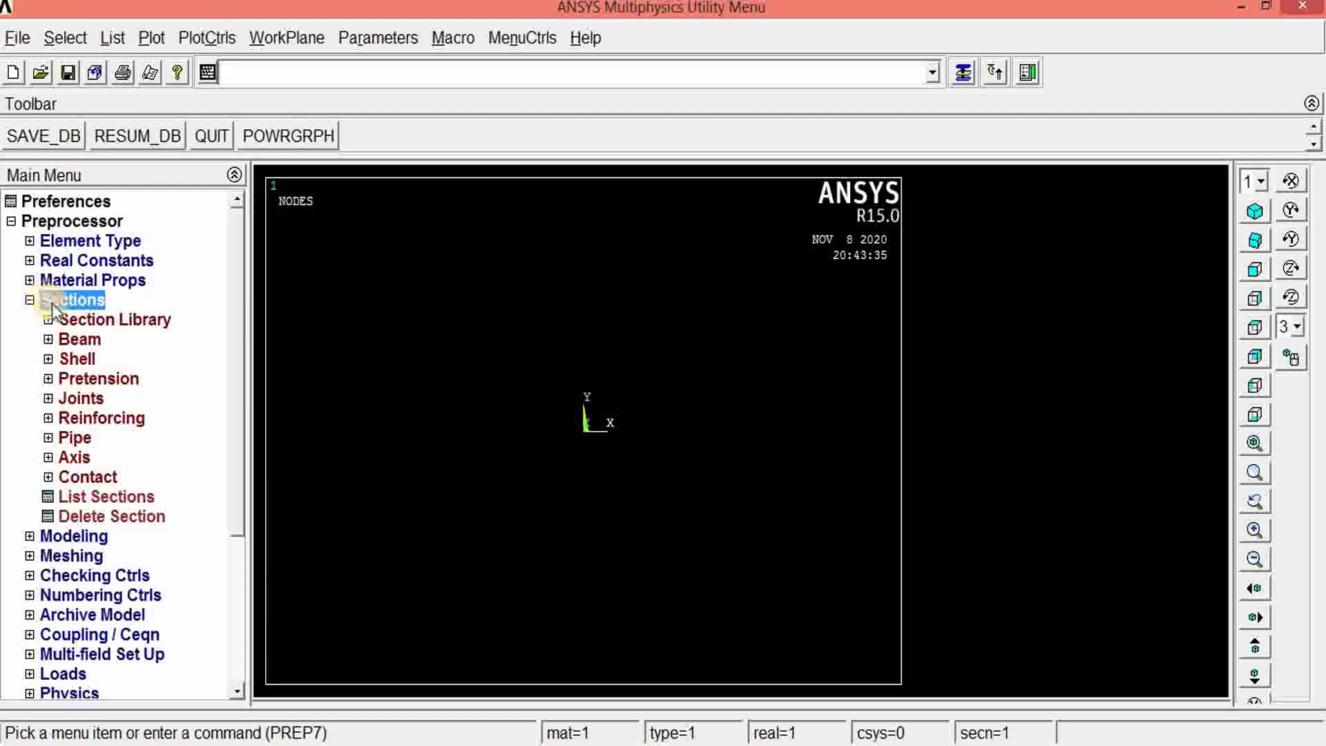
{"action": "left_click", "coordinate": [56, 338]}
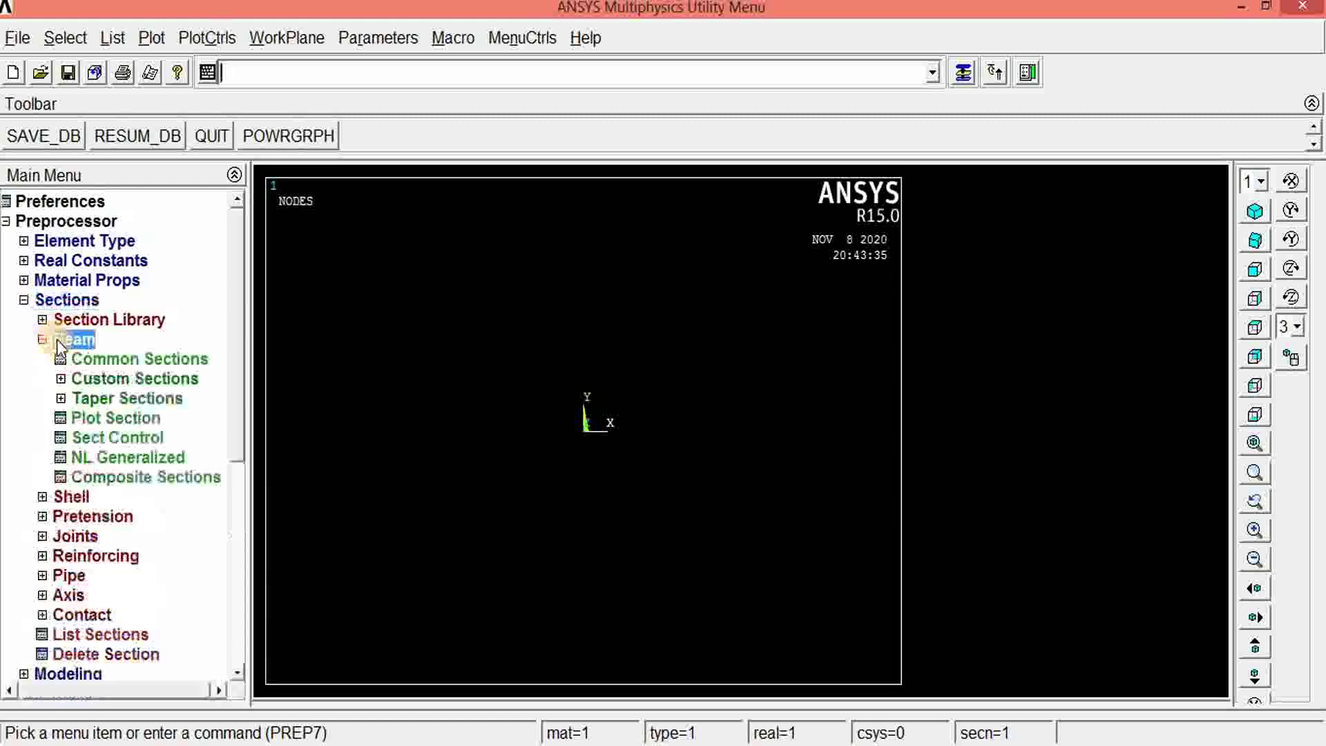
{"action": "left_click", "coordinate": [130, 359]}
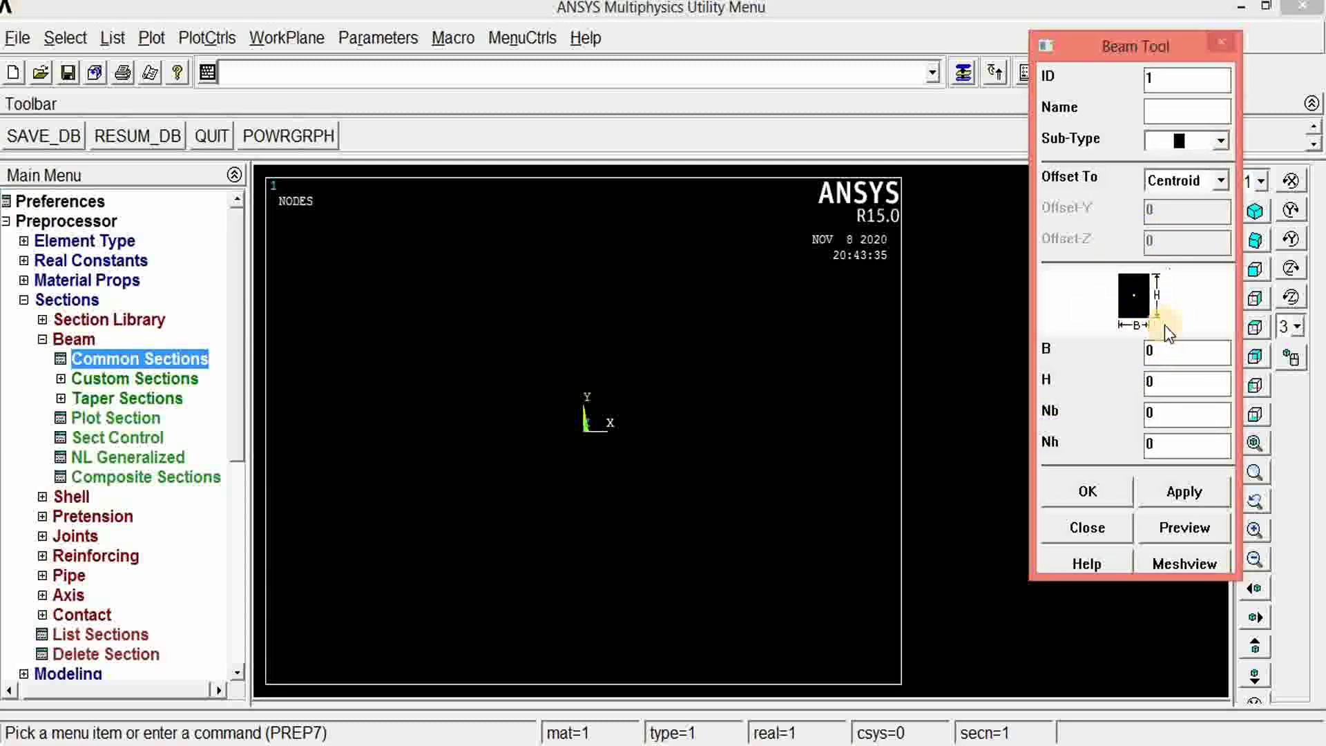
{"action": "double_click", "coordinate": [1148, 351]}
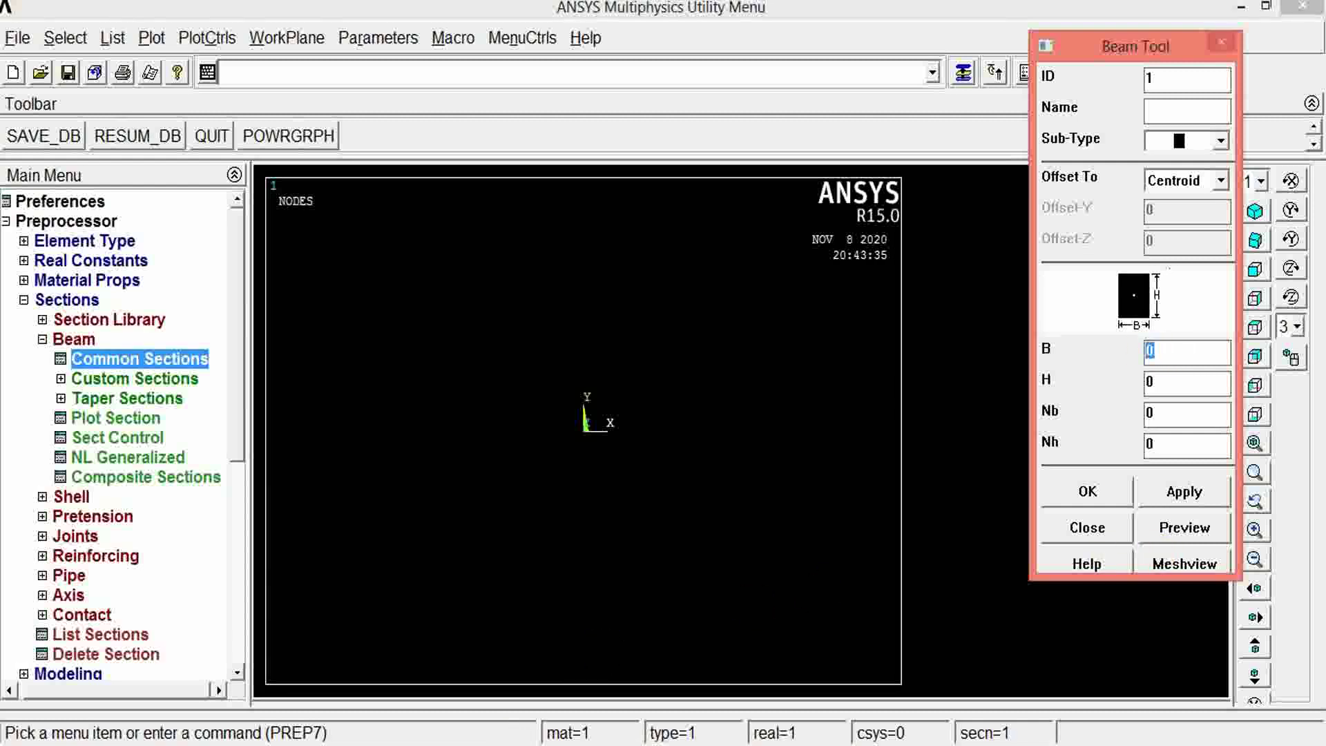
- Check the exercise's cross-section, set the rectangular section's B to 0.2 and H to 0.3, and cancel the request to clear the database
{"action": "key", "text": "alt+Tab"}
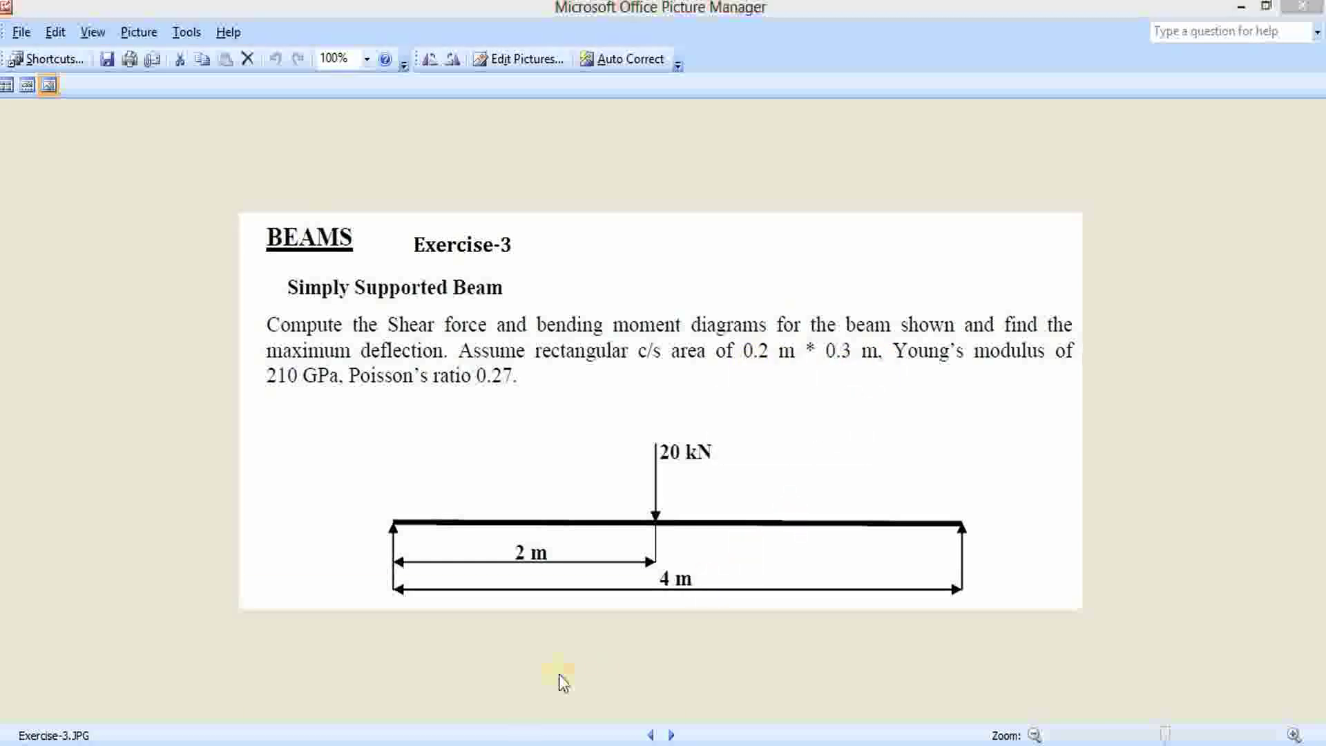
{"action": "left_click", "coordinate": [607, 628]}
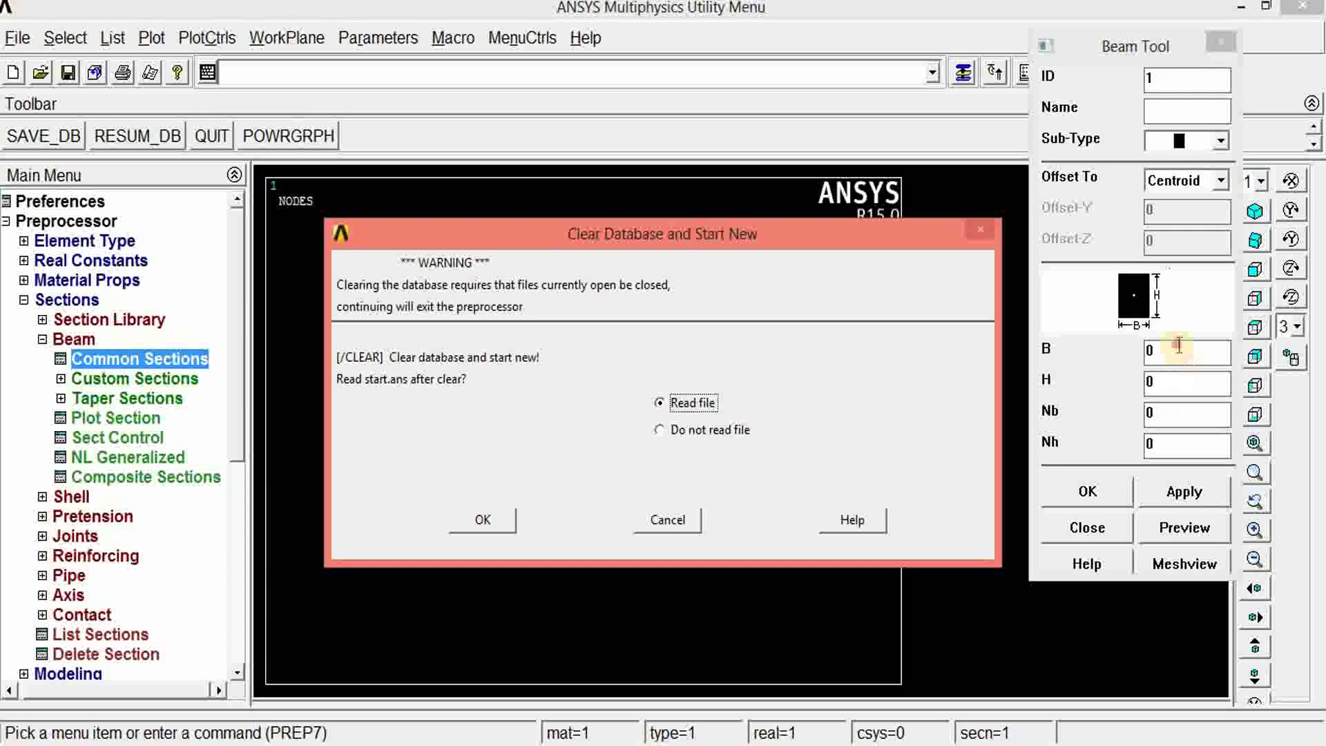
{"action": "left_click", "coordinate": [1180, 347]}
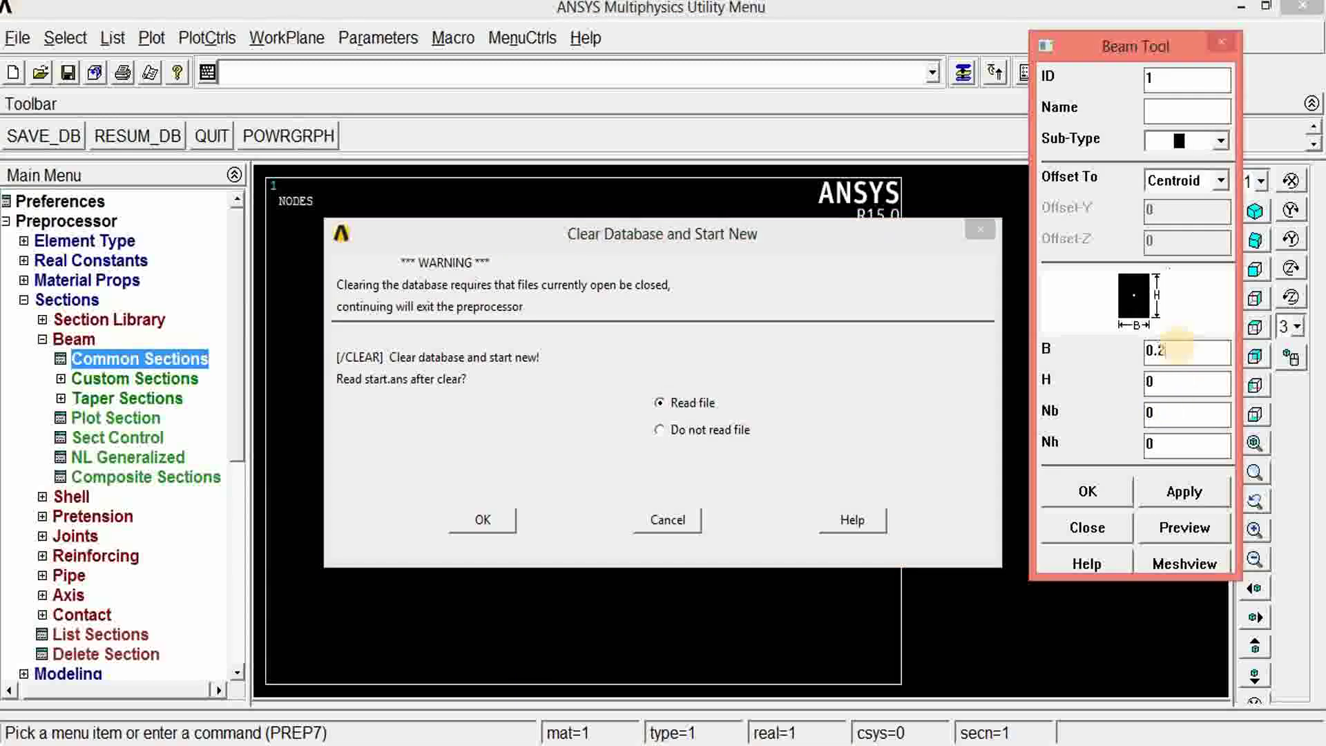
{"action": "left_click", "coordinate": [1188, 390]}
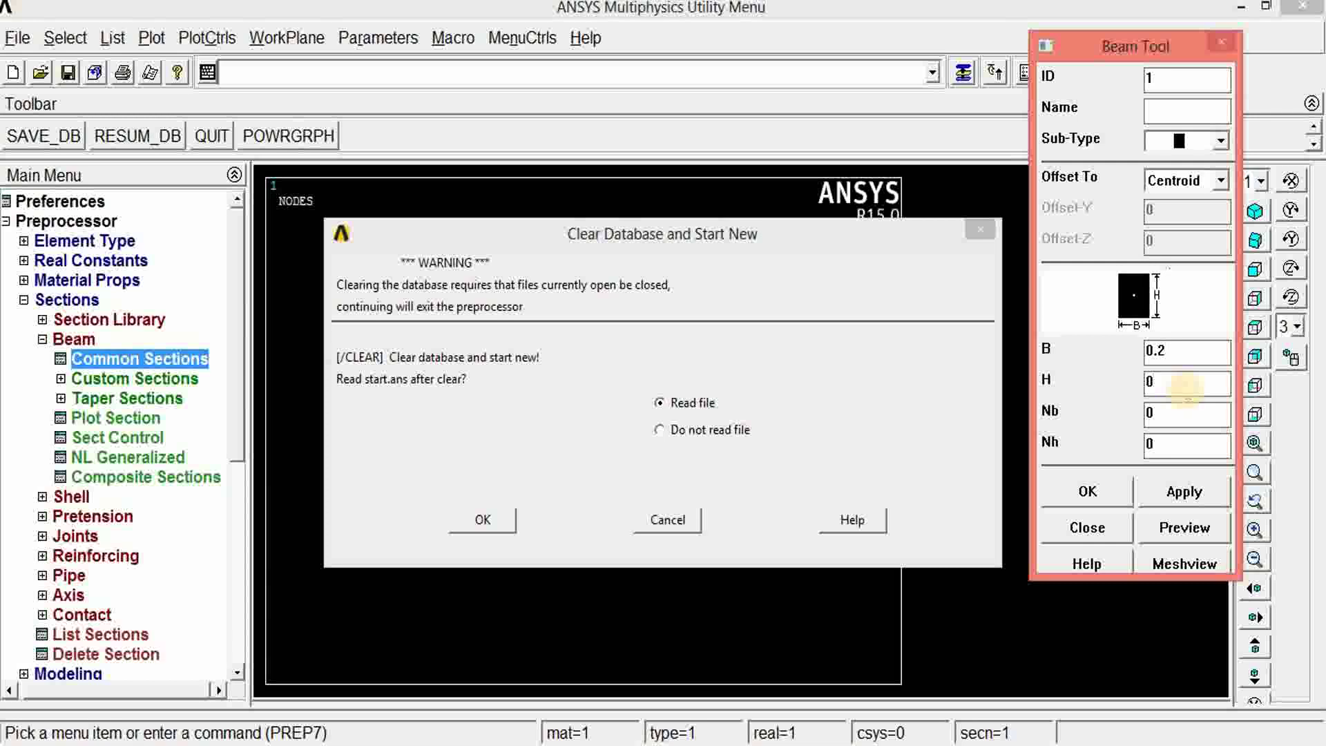
{"action": "left_click", "coordinate": [1152, 448]}
{"action": "left_click", "coordinate": [1124, 486]}
{"action": "left_click", "coordinate": [660, 519]}
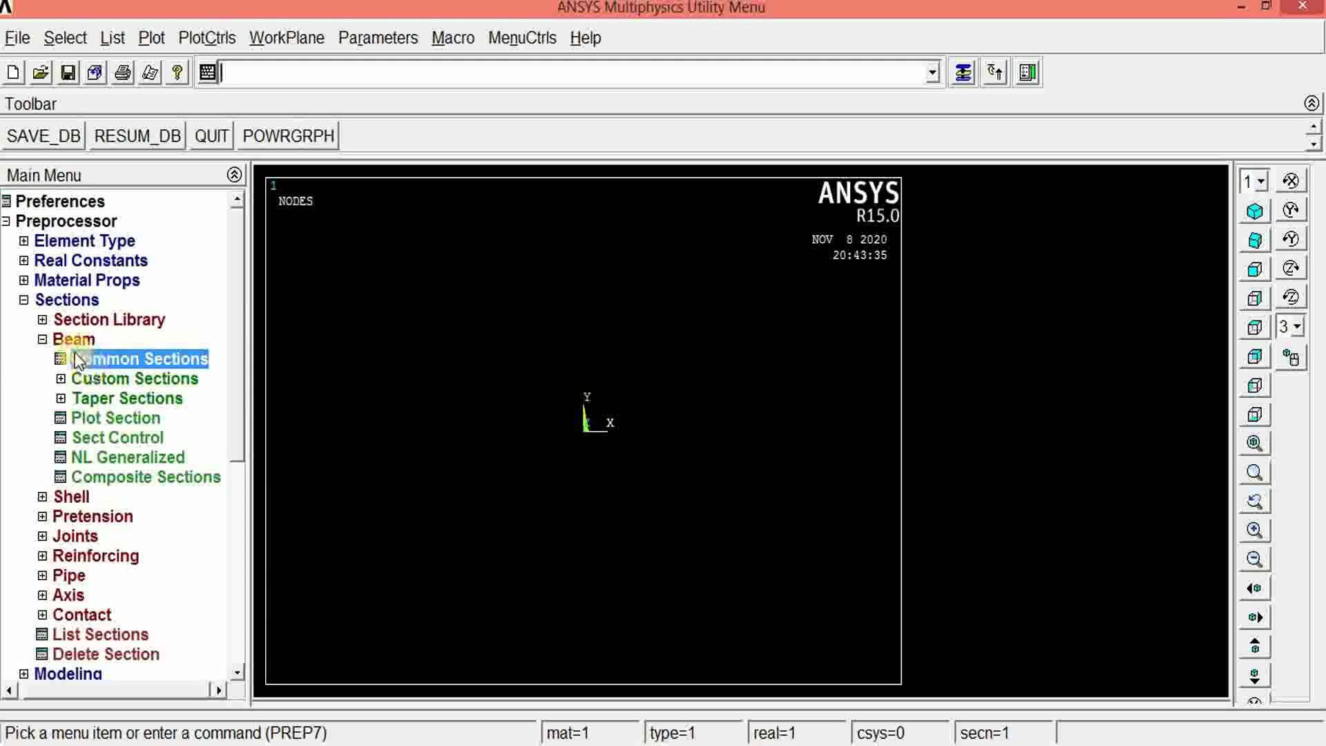
- Bring up the geometry creation commands, check the beam's span and load position in the exercise picture, and return to ANSYS
{"action": "left_click", "coordinate": [24, 299]}
{"action": "left_click", "coordinate": [7, 221]}
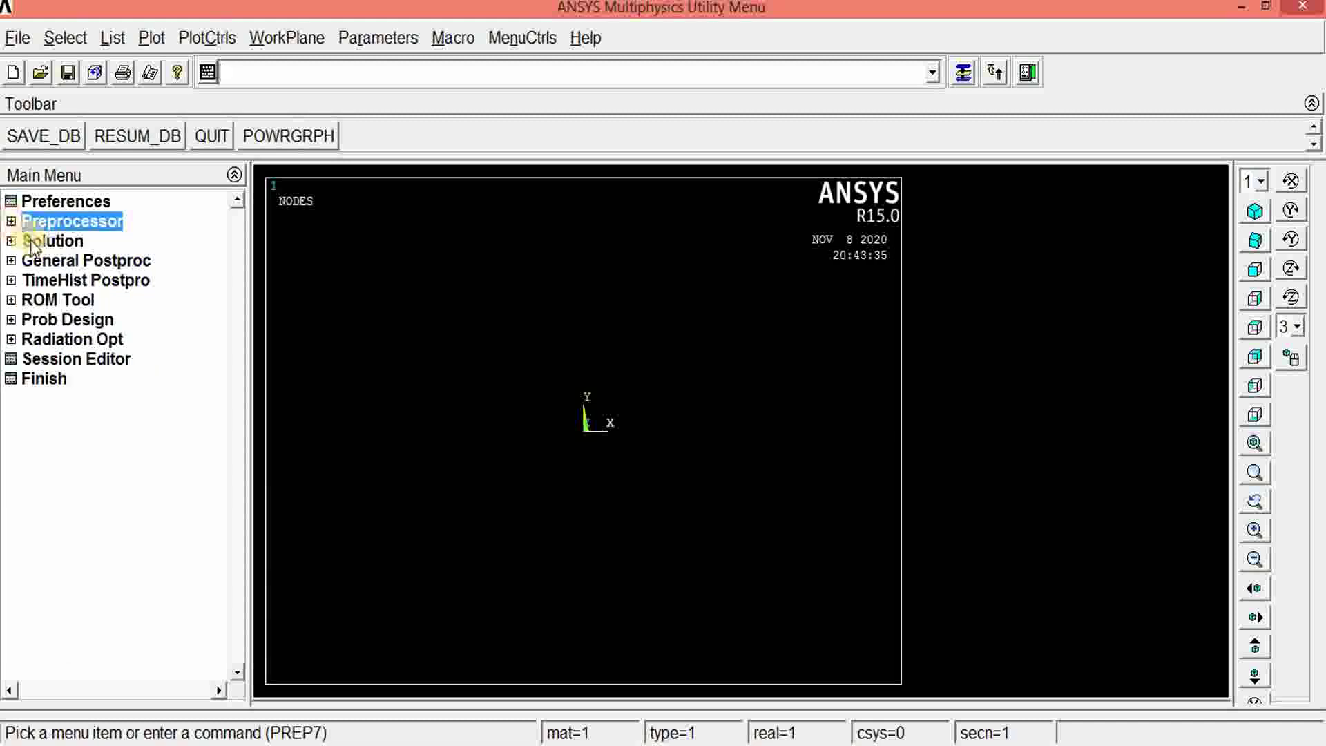
{"action": "left_click", "coordinate": [36, 221]}
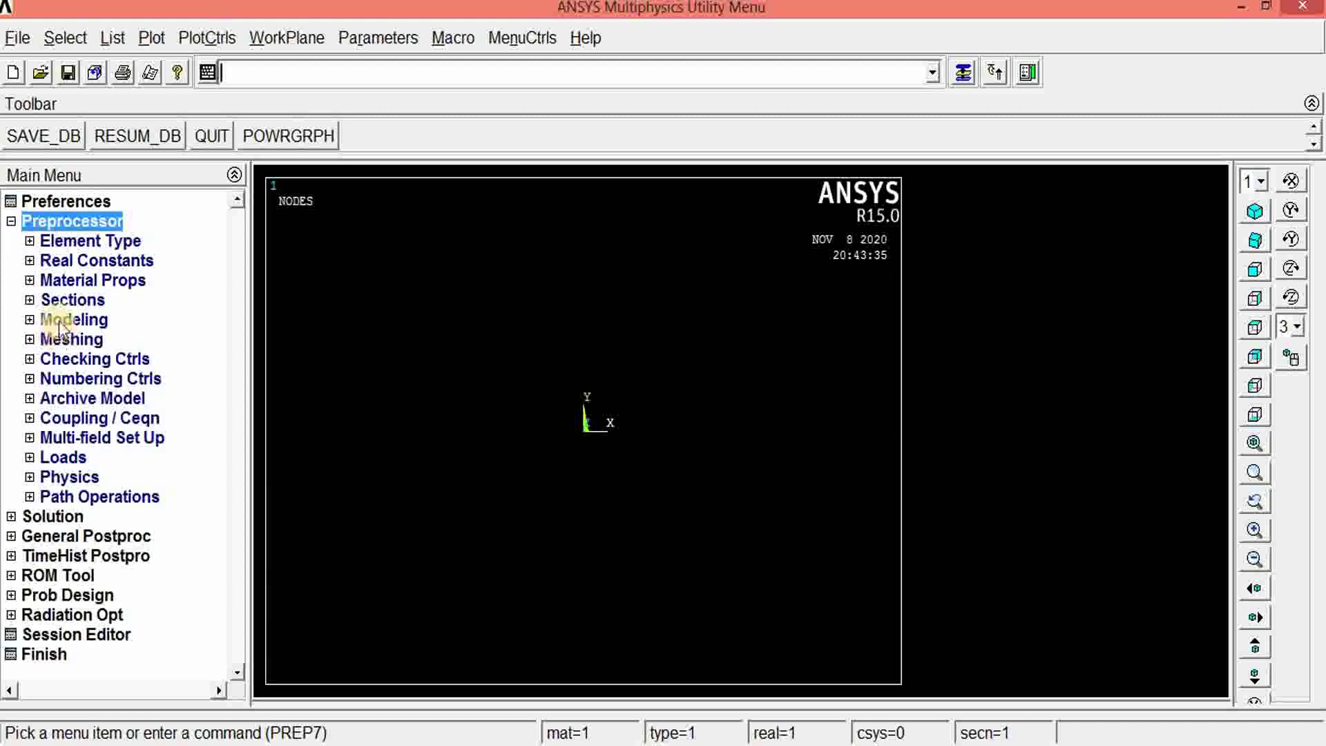
{"action": "left_click", "coordinate": [60, 321]}
{"action": "left_click", "coordinate": [69, 341]}
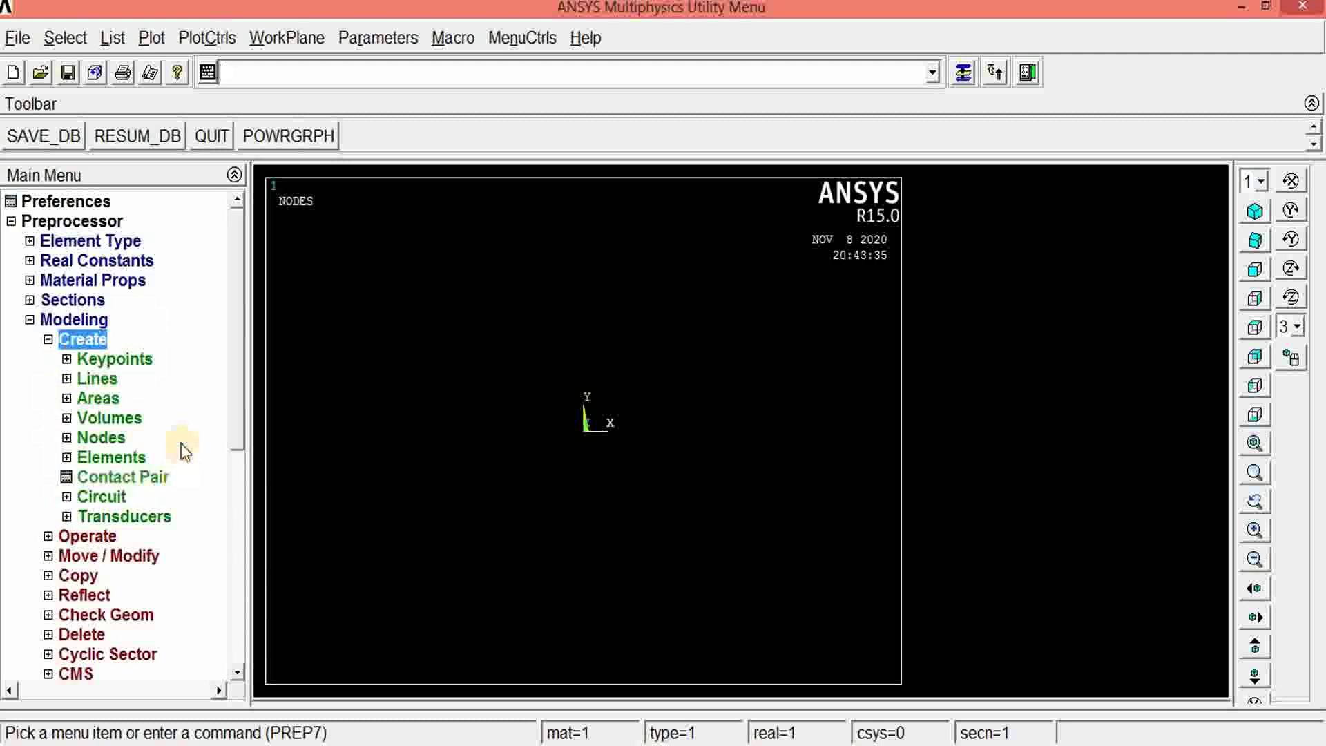
{"action": "left_click", "coordinate": [70, 362]}
{"action": "left_click", "coordinate": [69, 362]}
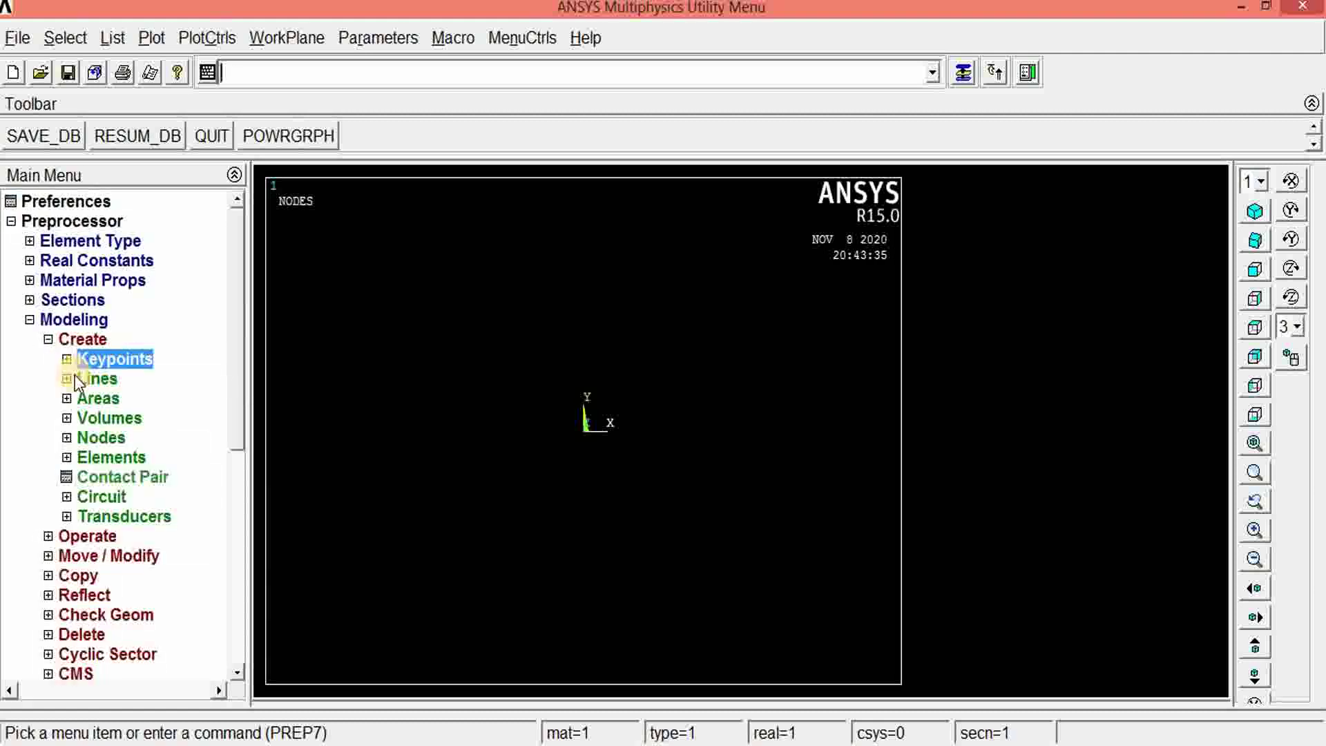
{"action": "left_click", "coordinate": [75, 377]}
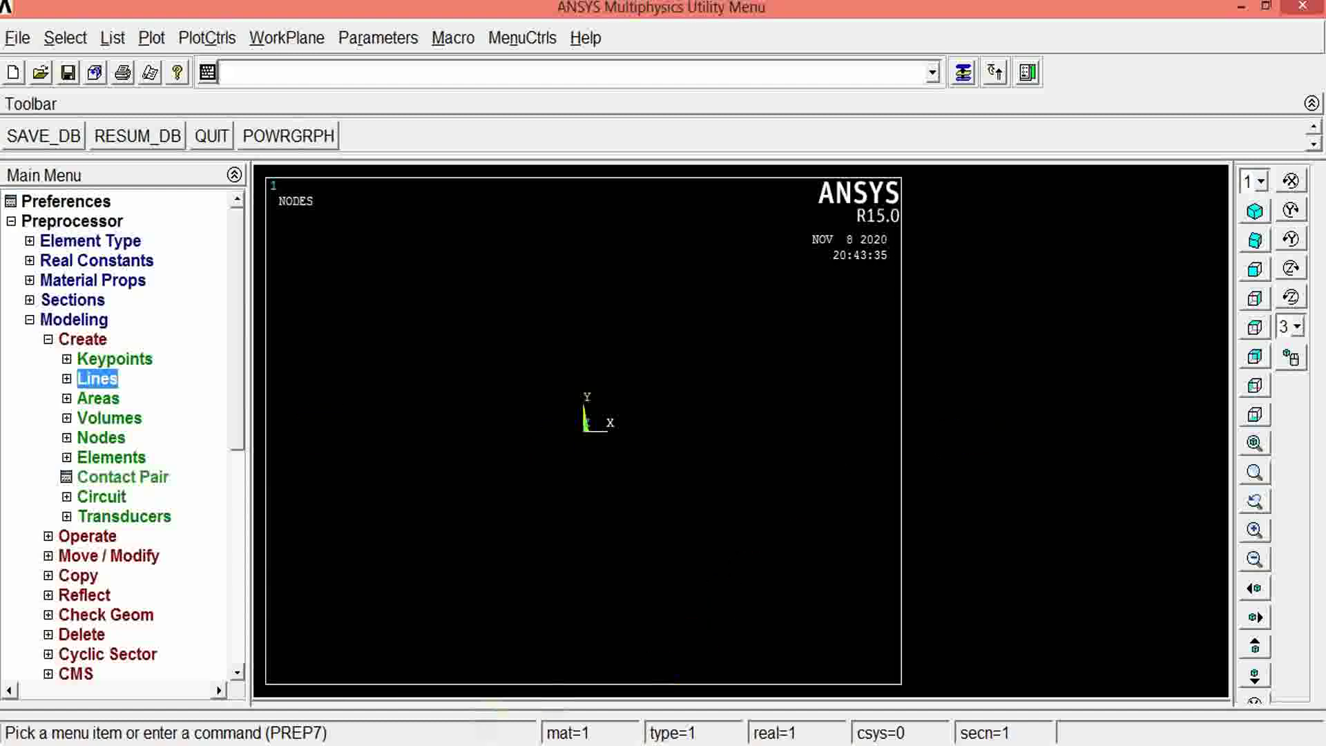
{"action": "key", "text": "alt+Tab"}
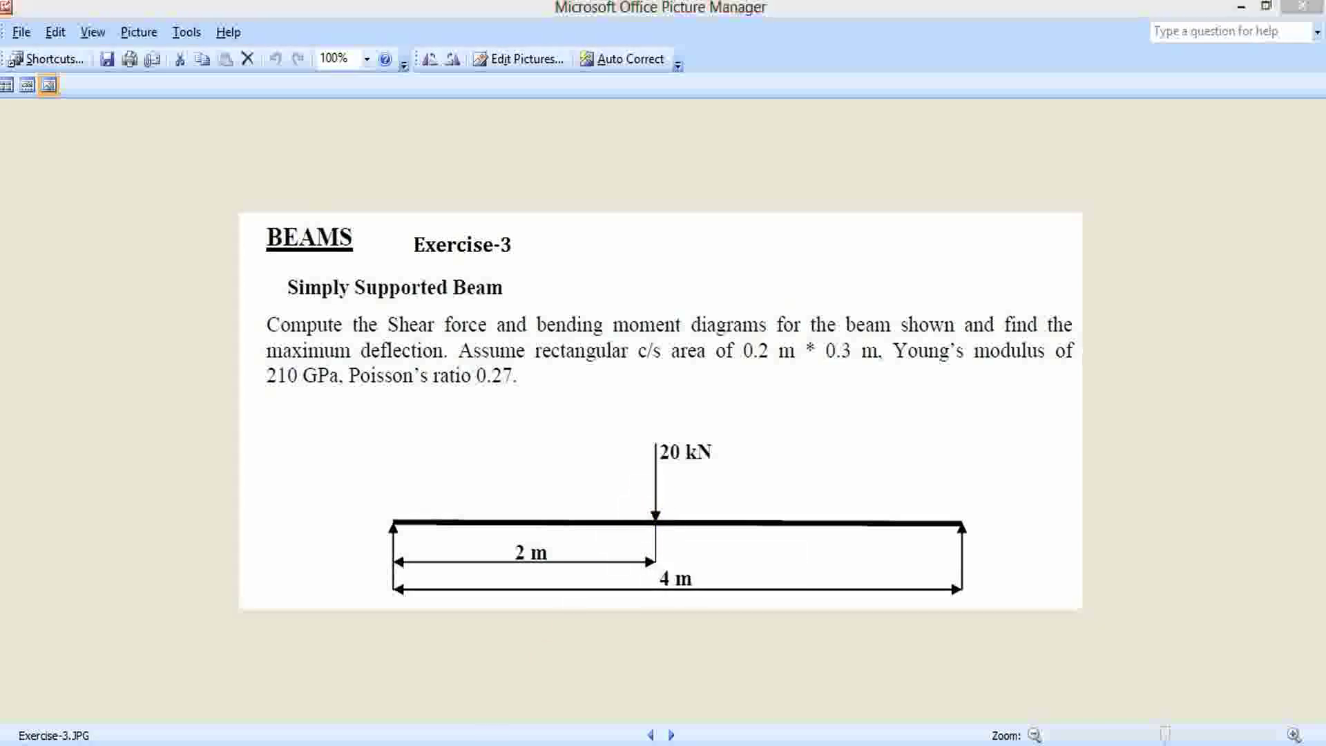
{"action": "mouse_move", "coordinate": [405, 718]}
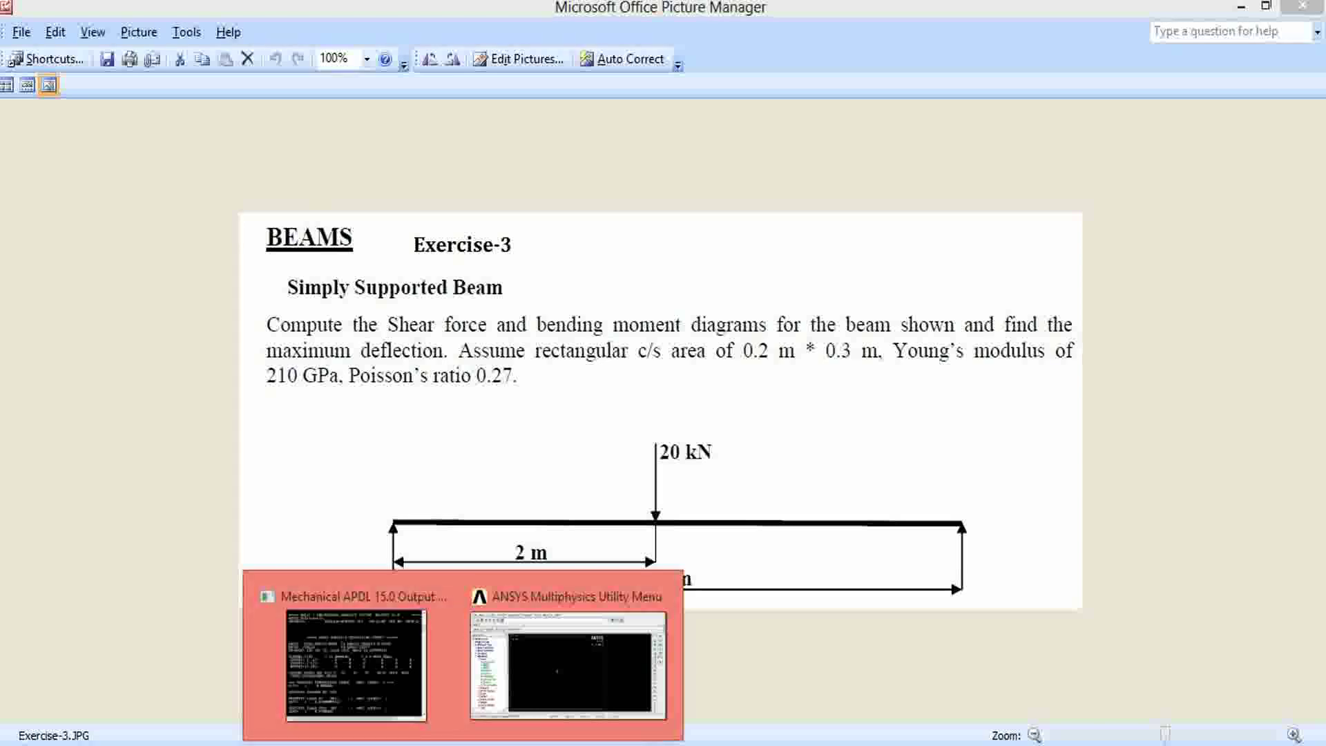
{"action": "left_click", "coordinate": [519, 670]}
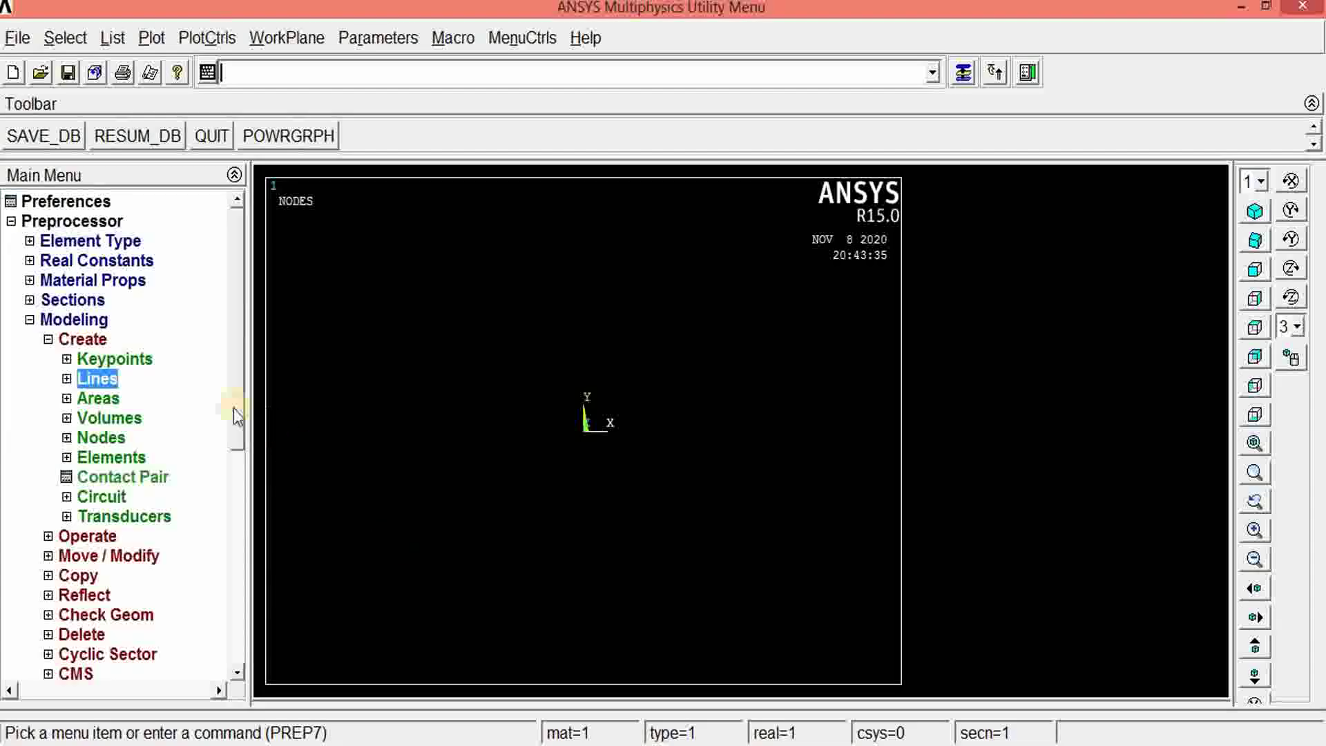
- Create keypoint 1 in the active coordinate system at the origin, leaving its X, Y and Z coordinates blank
{"action": "left_click", "coordinate": [93, 345]}
{"action": "left_click", "coordinate": [90, 344]}
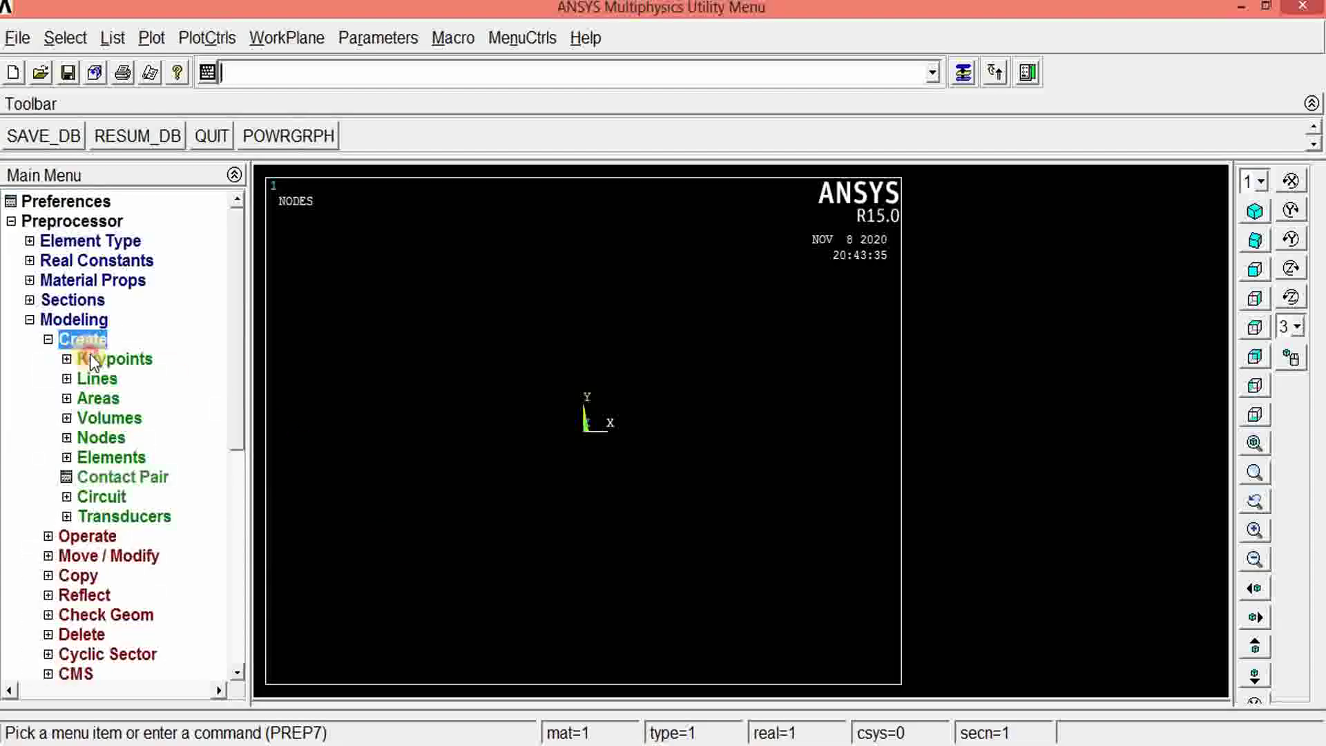
{"action": "left_click", "coordinate": [90, 358]}
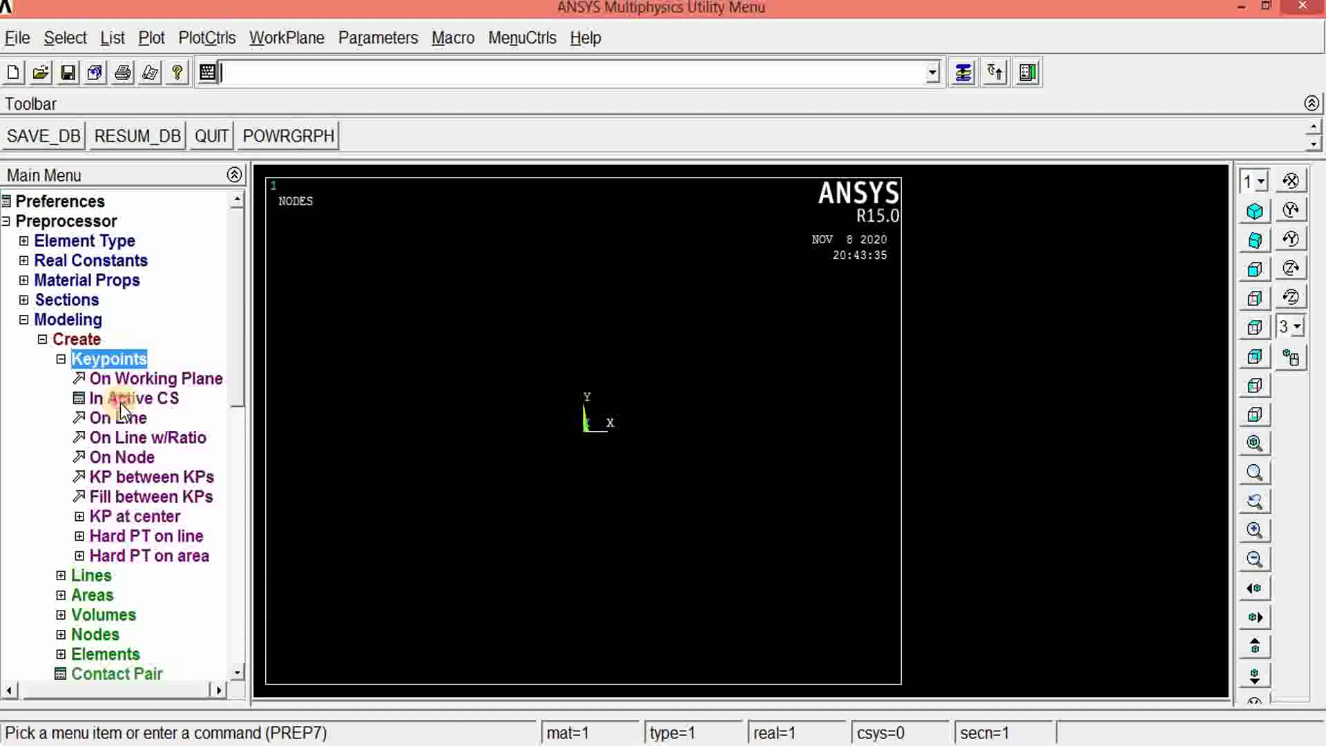
{"action": "left_click", "coordinate": [120, 404]}
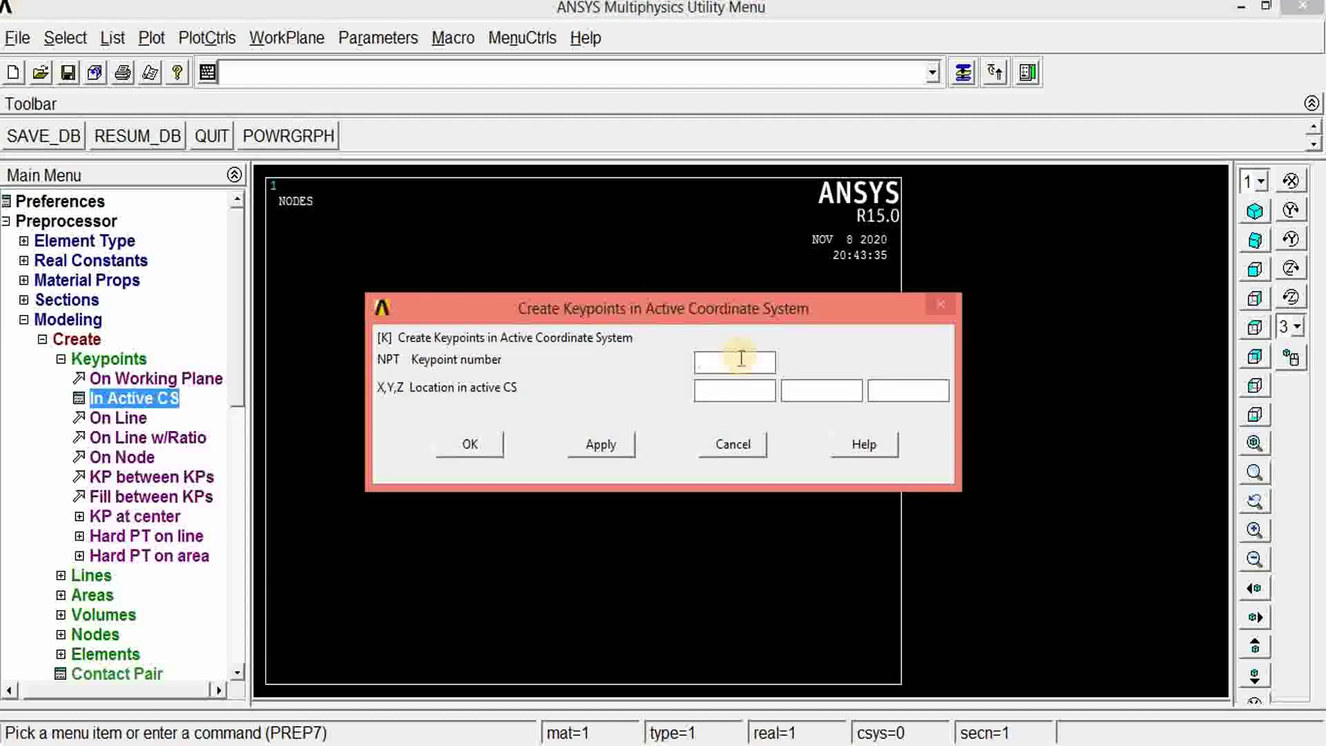
{"action": "type", "text": "1"}
{"action": "left_click", "coordinate": [711, 389]}
{"action": "left_click", "coordinate": [900, 390]}
{"action": "left_click", "coordinate": [630, 442]}
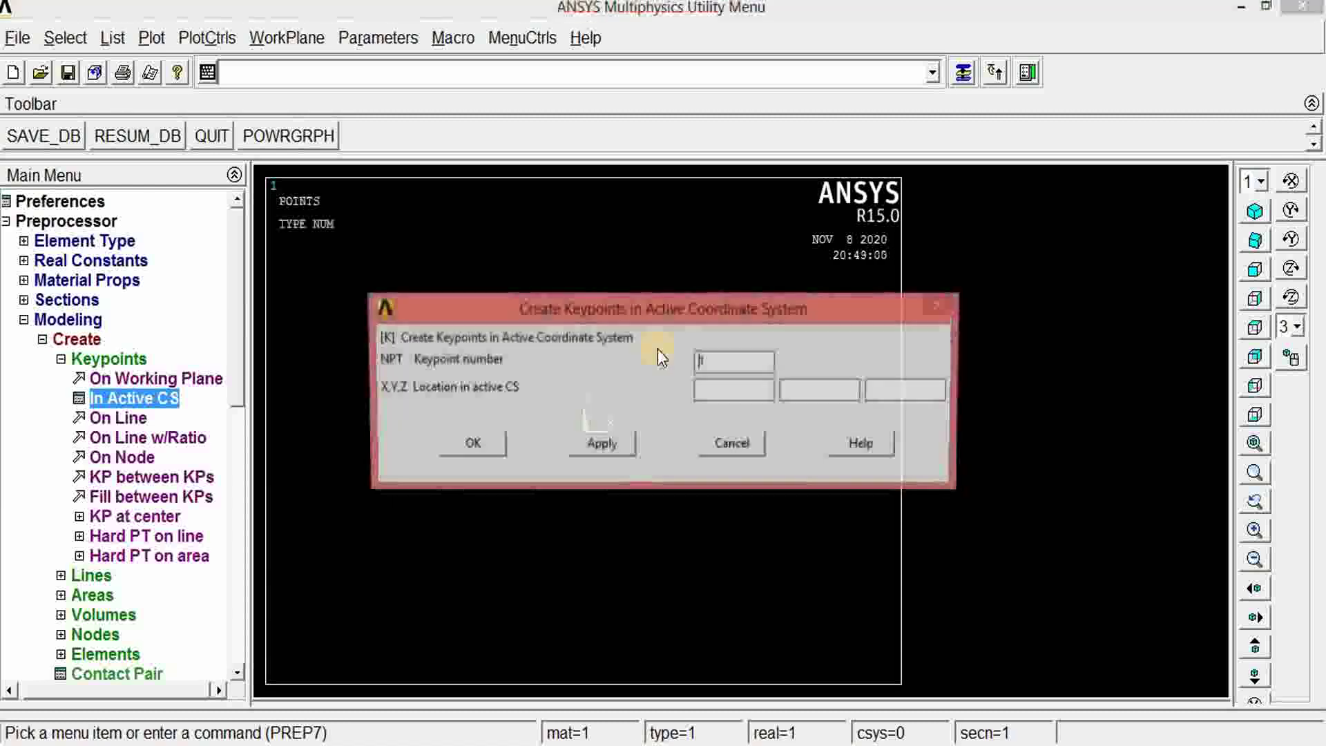
- Check the load position in the exercise picture and create keypoint 2 at X = 2 in the active coordinate system
{"action": "left_click_drag", "start_coordinate": [696, 299], "coordinate": [834, 137]}
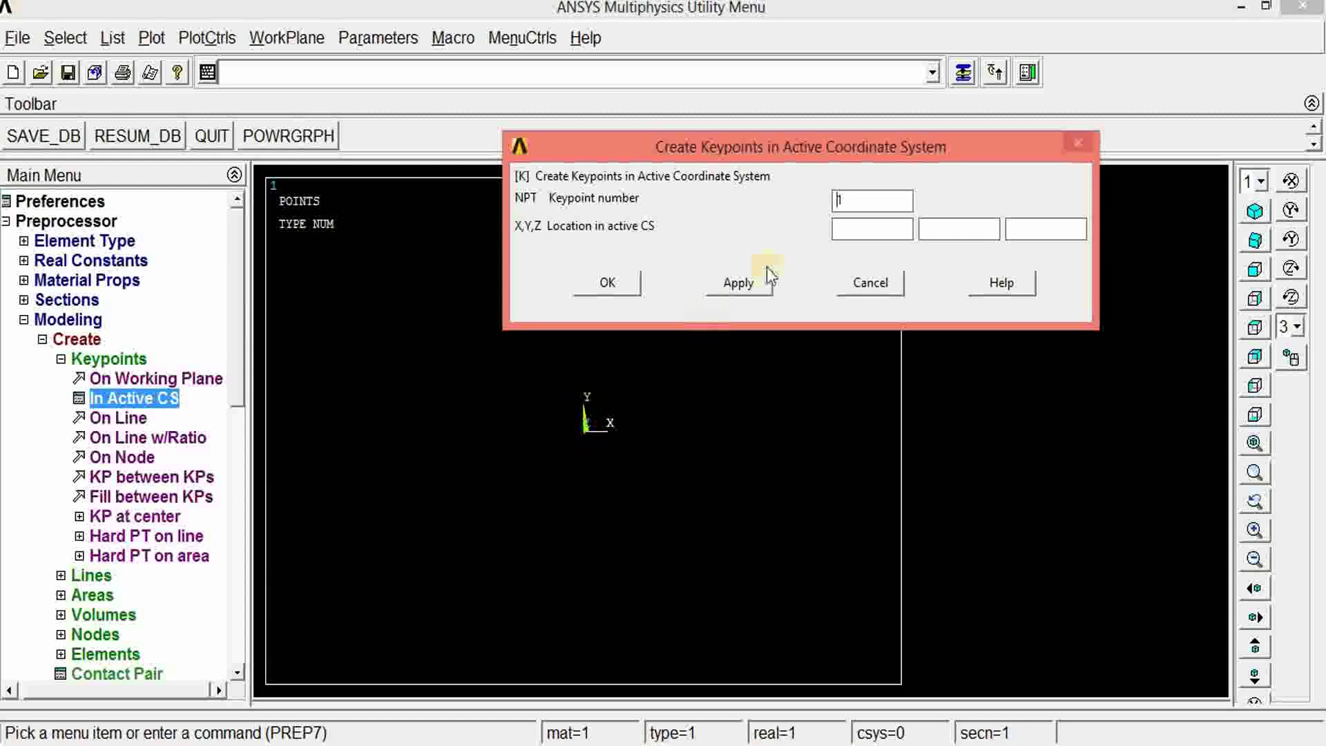
{"action": "left_click", "coordinate": [838, 202]}
{"action": "type", "text": "2"}
{"action": "key", "text": "alt+Tab"}
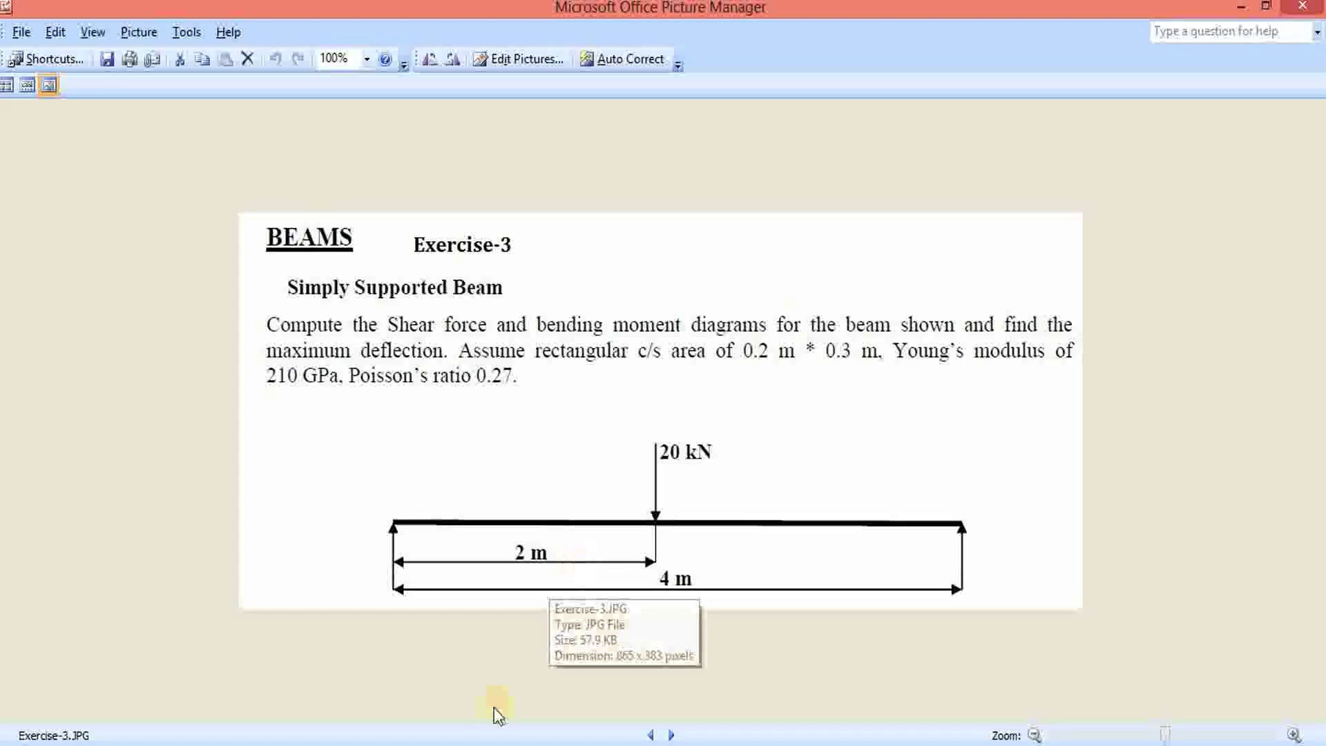
{"action": "left_click", "coordinate": [414, 734]}
{"action": "left_click", "coordinate": [898, 228]}
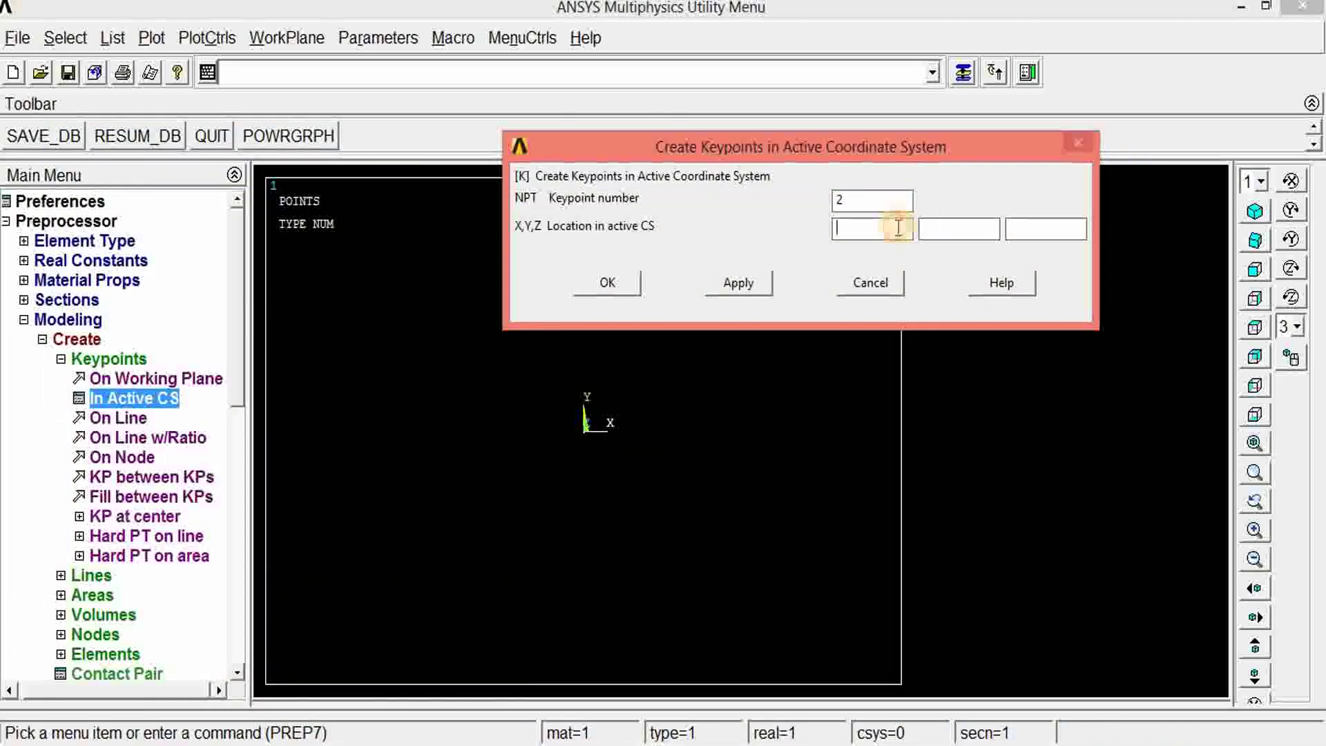
{"action": "type", "text": "2"}
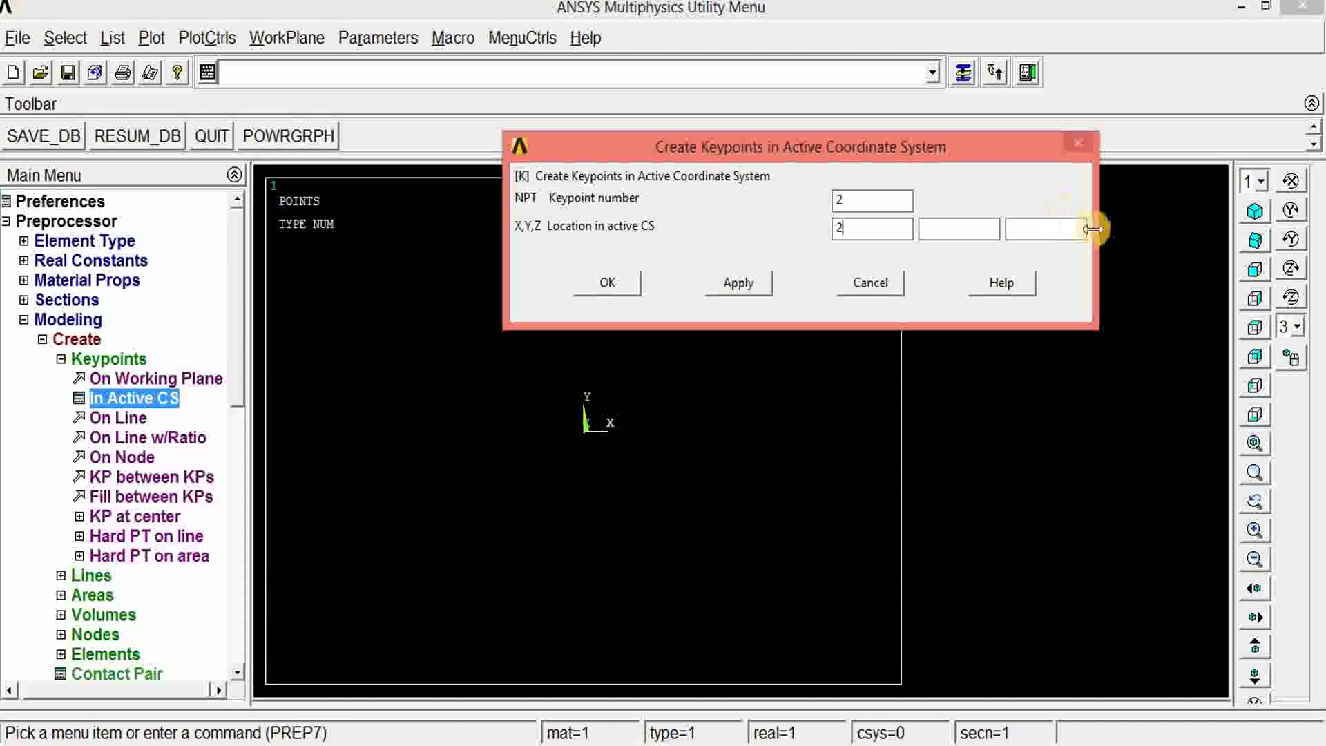
{"action": "left_click", "coordinate": [714, 287]}
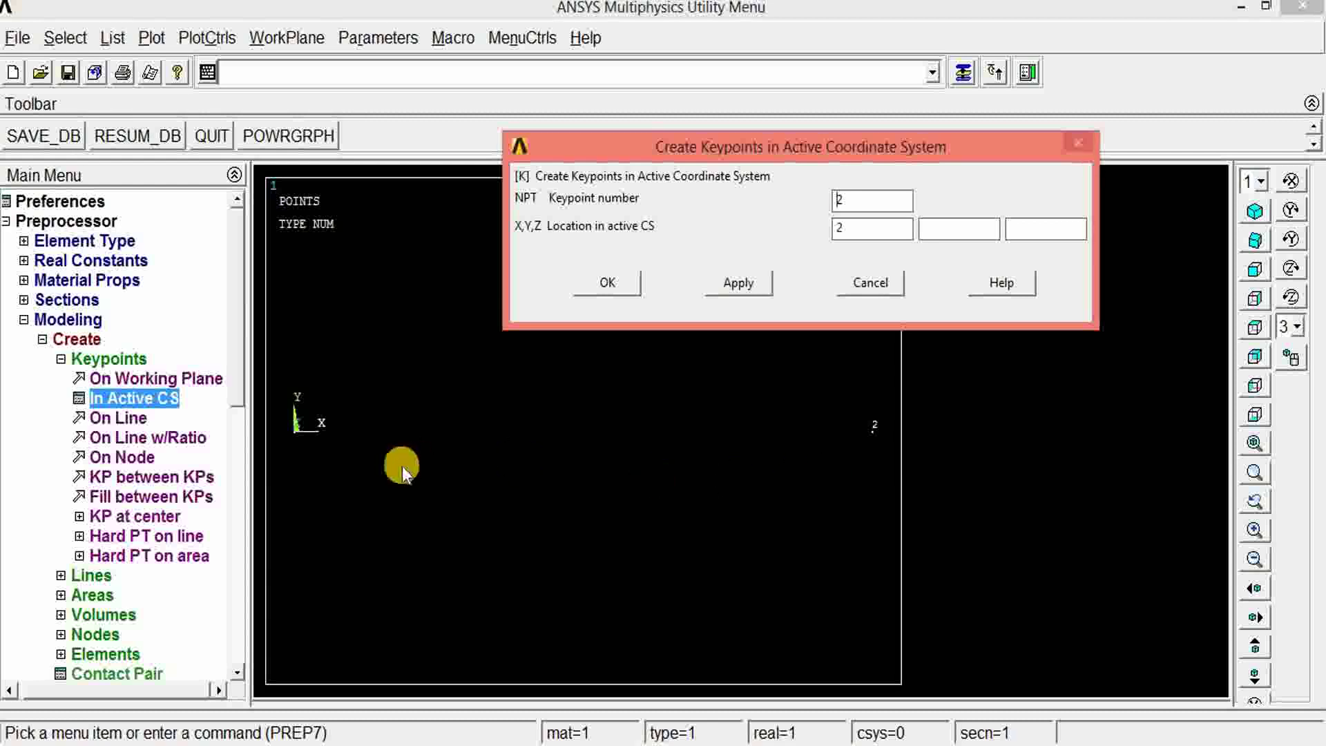
- Check the beam's full length in the exercise picture, create keypoint 3 at X = 4, and finish creating keypoints
{"action": "left_click", "coordinate": [840, 200]}
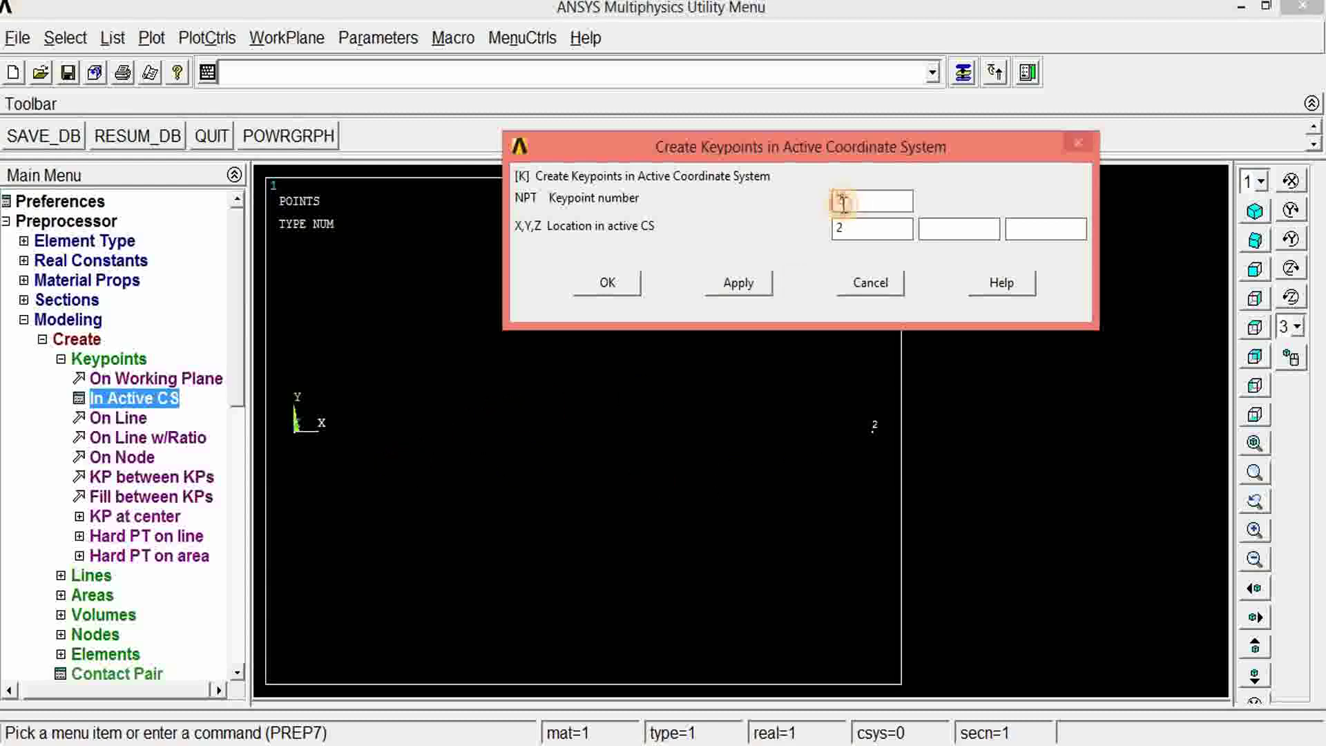
{"action": "type", "text": "3"}
{"action": "key", "text": "BackSpace"}
{"action": "type", "text": "3"}
{"action": "key", "text": "alt+Tab"}
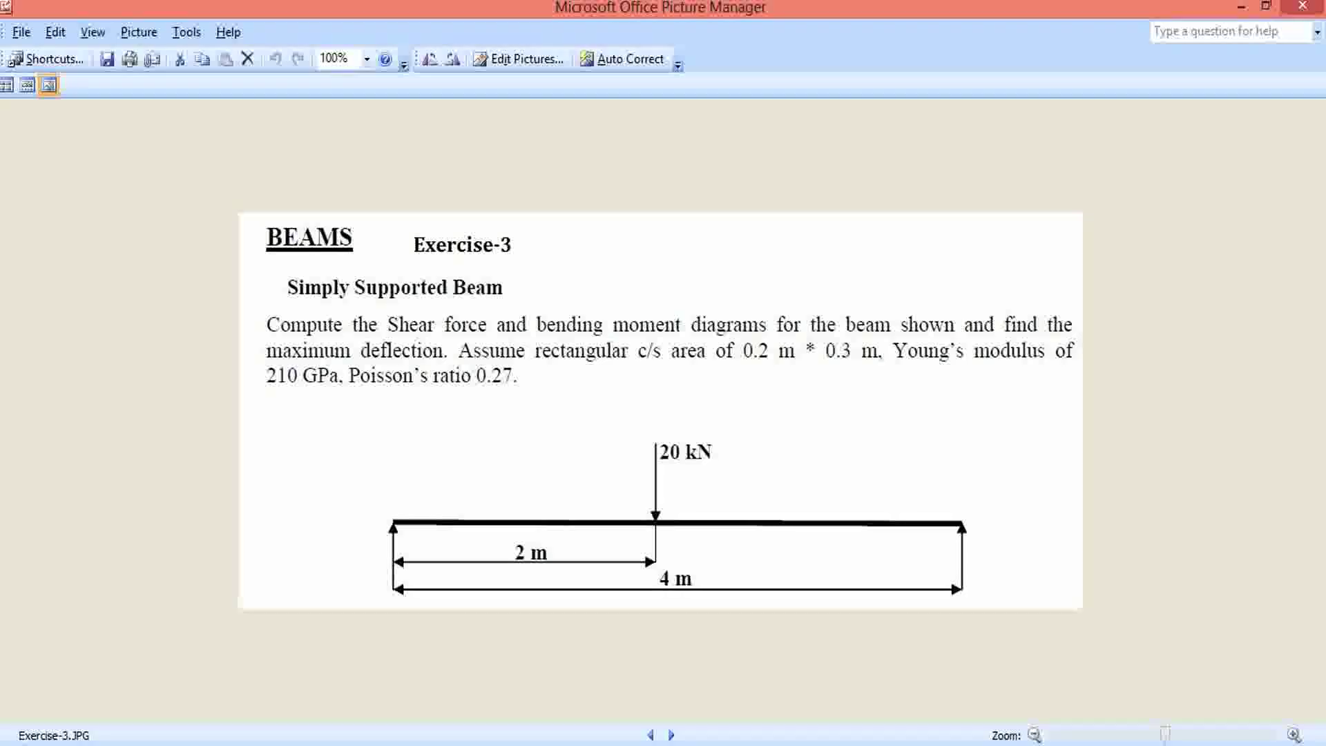
{"action": "key", "text": "alt+Tab"}
{"action": "left_click", "coordinate": [840, 230]}
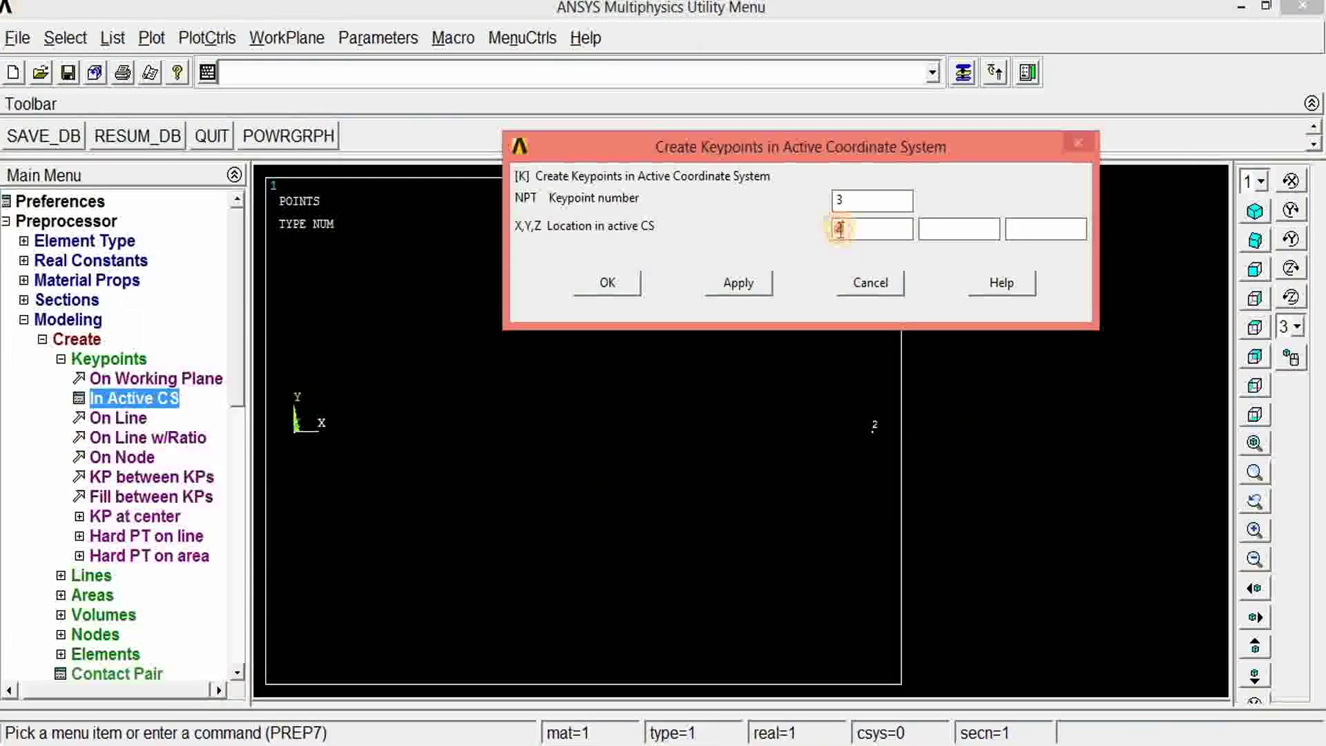
{"action": "type", "text": "4"}
{"action": "left_click", "coordinate": [605, 284]}
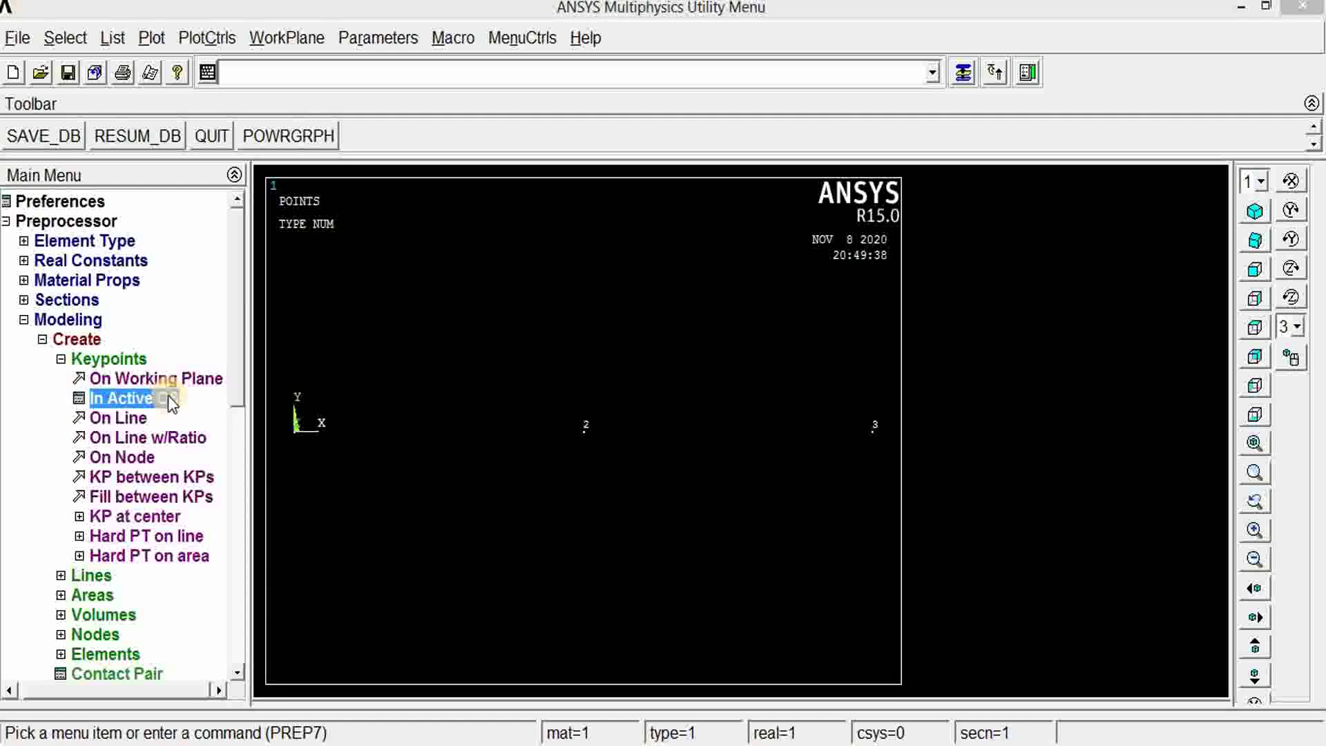
- Create straight lines from keypoint 1 to keypoint 2 and from keypoint 2 to keypoint 3
{"action": "left_click", "coordinate": [60, 360]}
{"action": "left_click", "coordinate": [87, 378]}
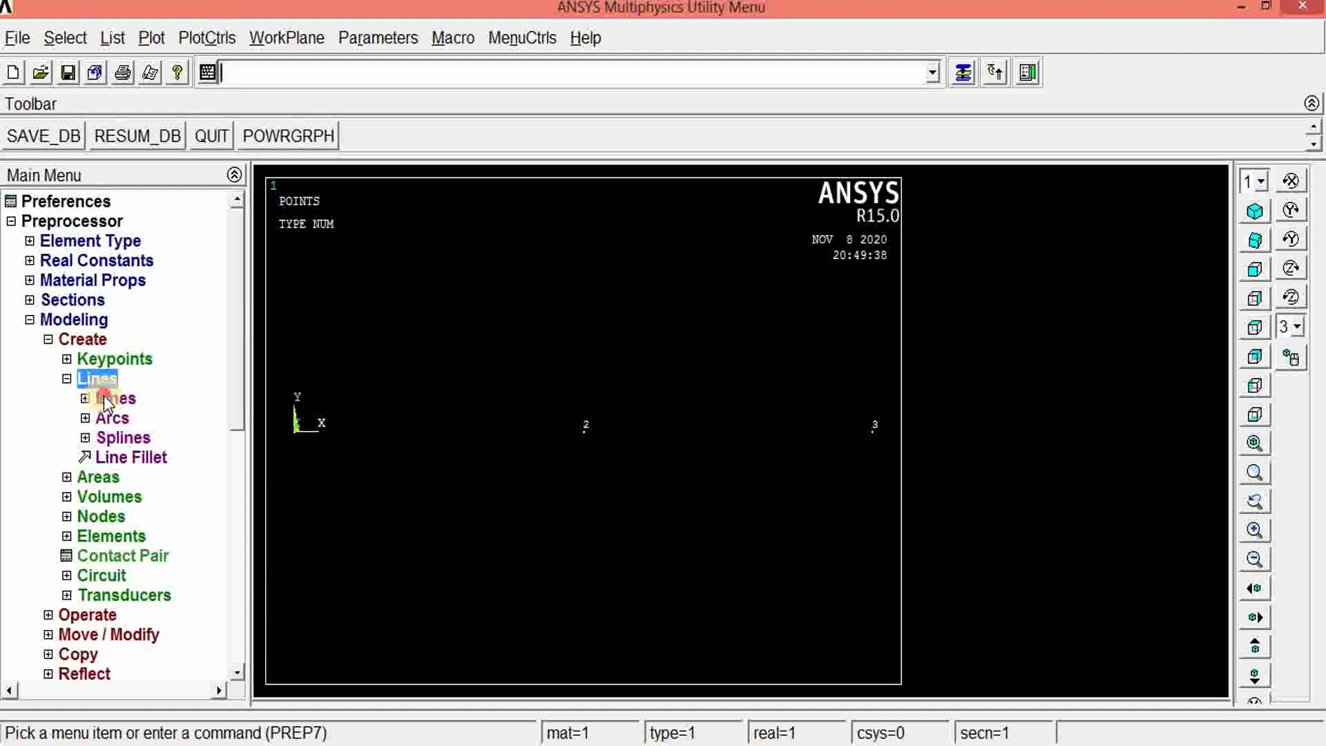
{"action": "left_click", "coordinate": [105, 398]}
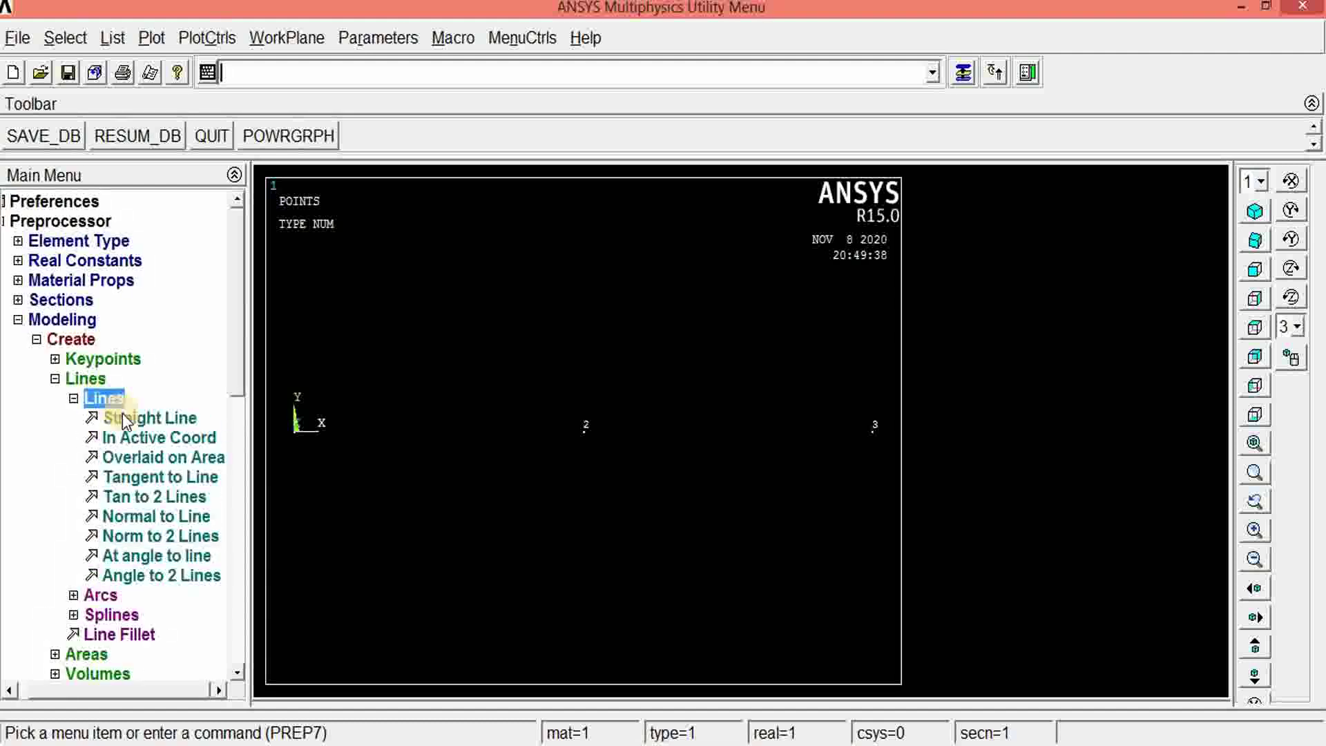
{"action": "left_click", "coordinate": [123, 417]}
{"action": "left_click", "coordinate": [298, 442]}
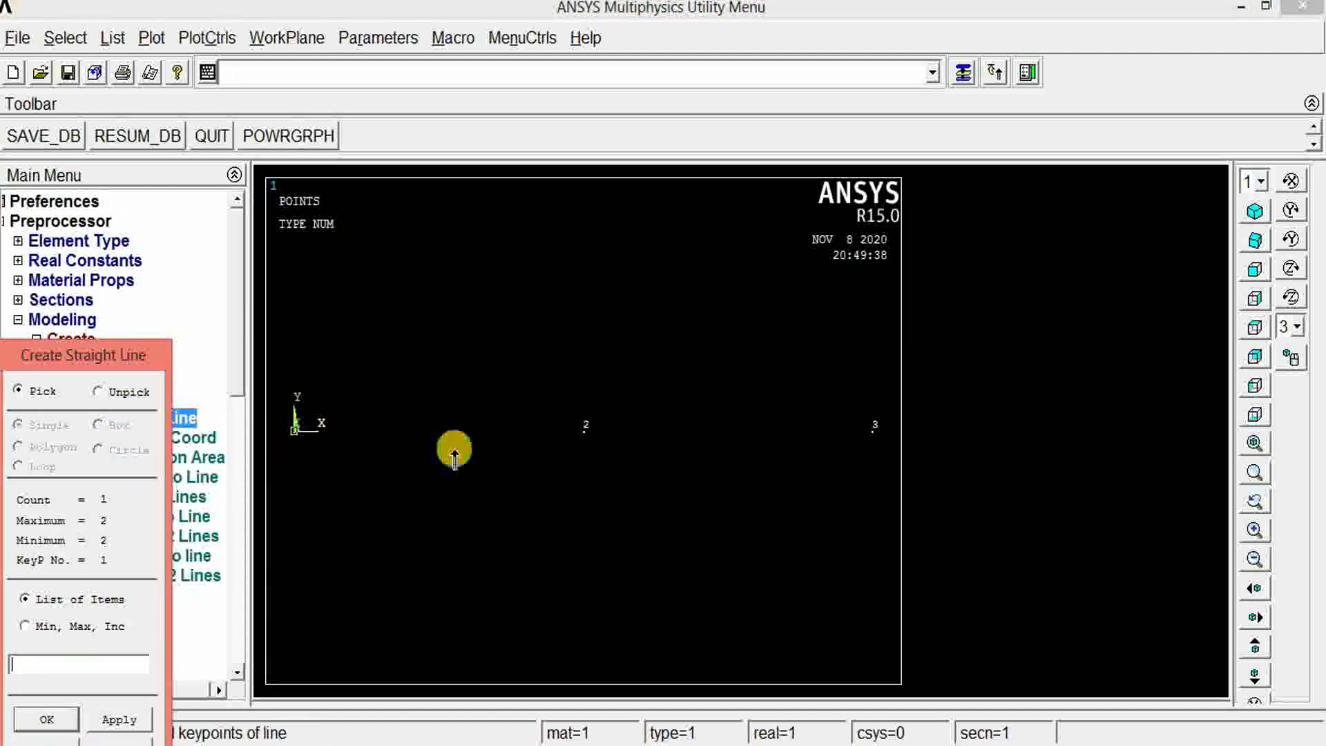
{"action": "left_click", "coordinate": [590, 453]}
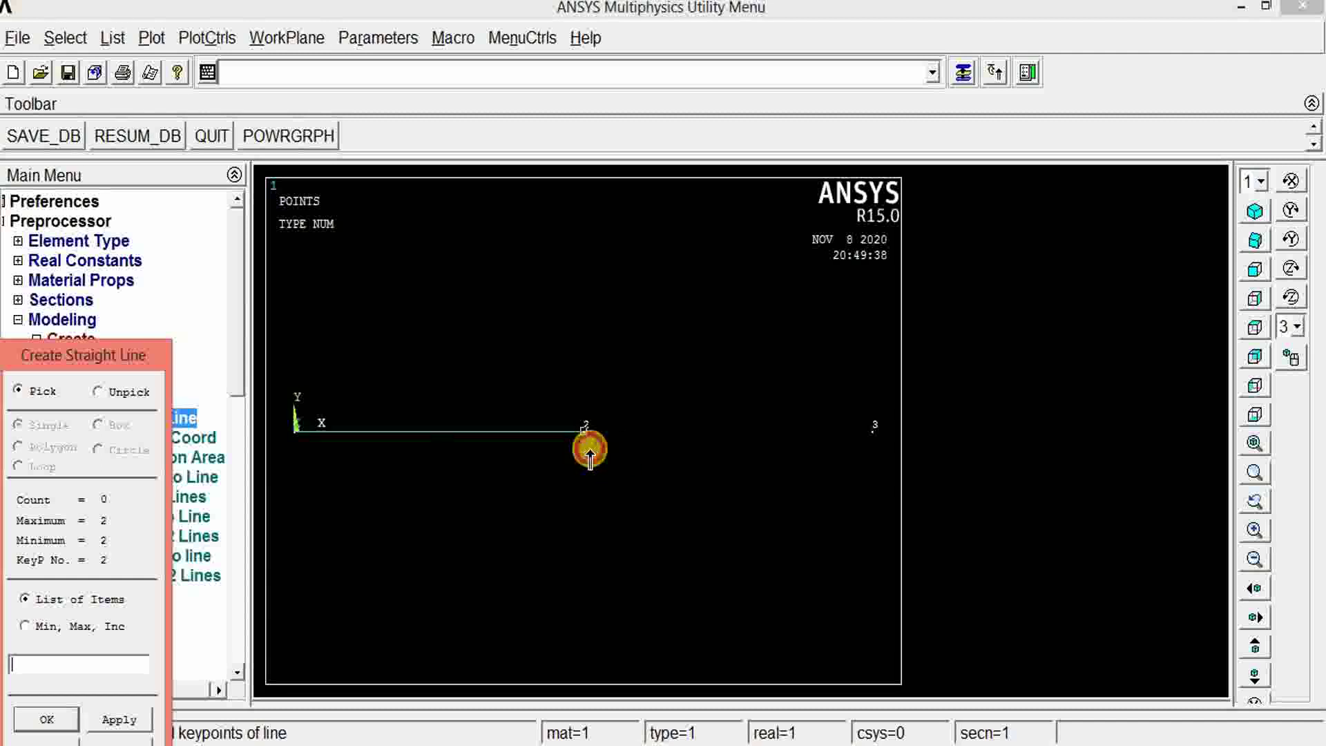
{"action": "left_click", "coordinate": [887, 461]}
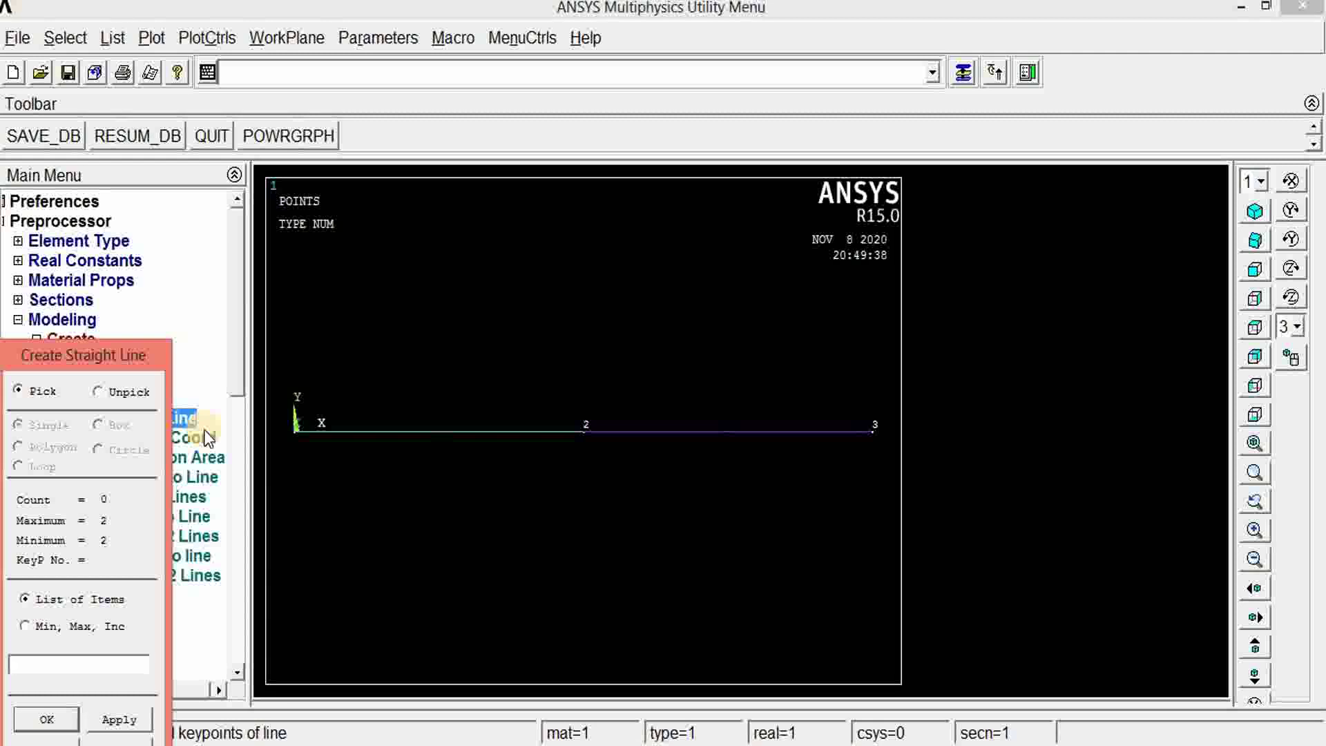
{"action": "left_click", "coordinate": [42, 721]}
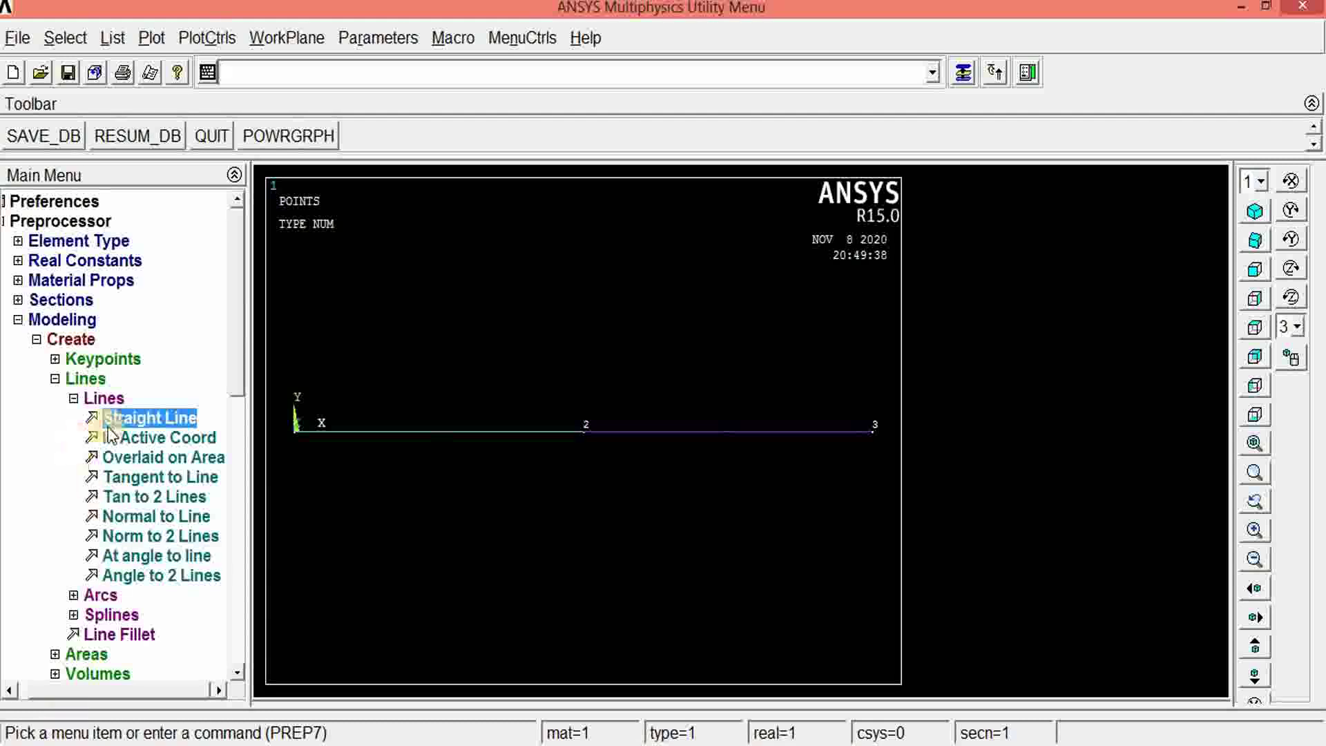
- Open the MeshTool, enable Smart Size and set its level to 4
{"action": "scroll", "coordinate": [228, 476], "scroll_direction": "down", "scroll_amount": 5}
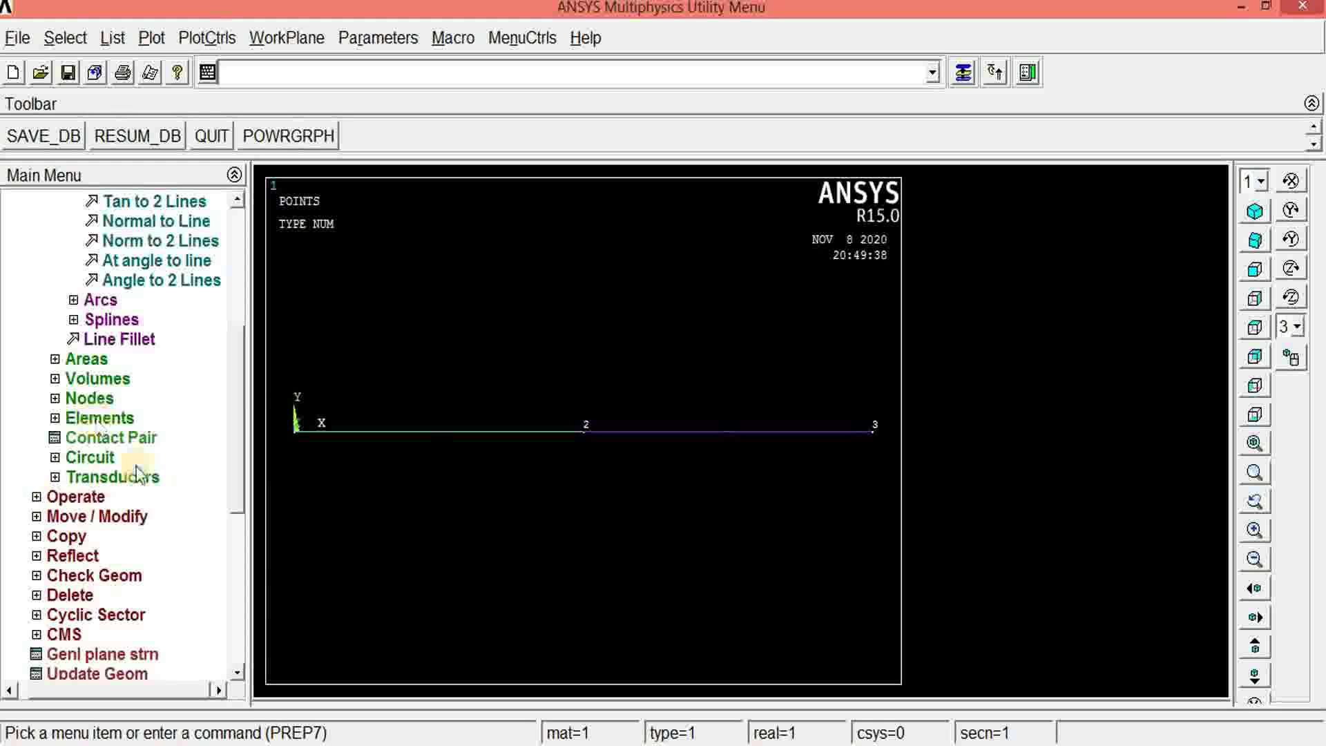
{"action": "left_click_drag", "start_coordinate": [238, 512], "coordinate": [127, 583]}
{"action": "left_click", "coordinate": [29, 612]}
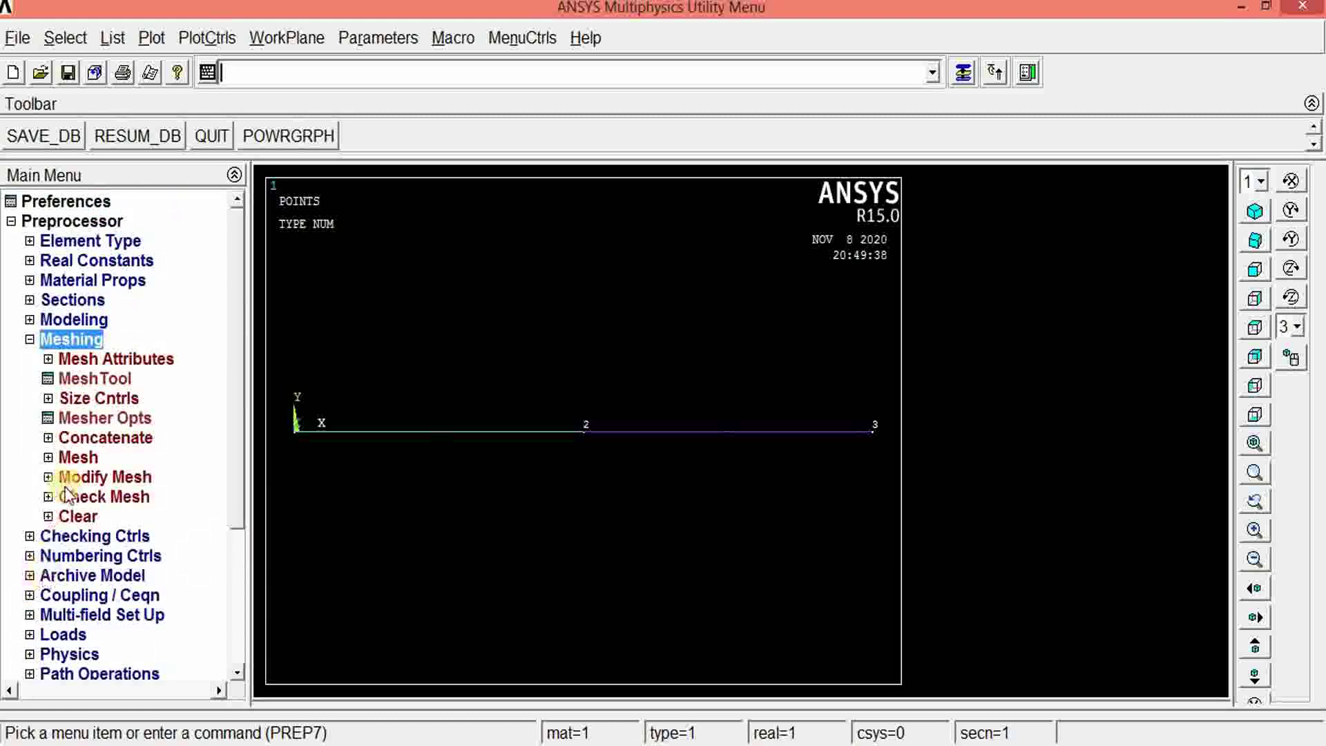
{"action": "left_click", "coordinate": [90, 378]}
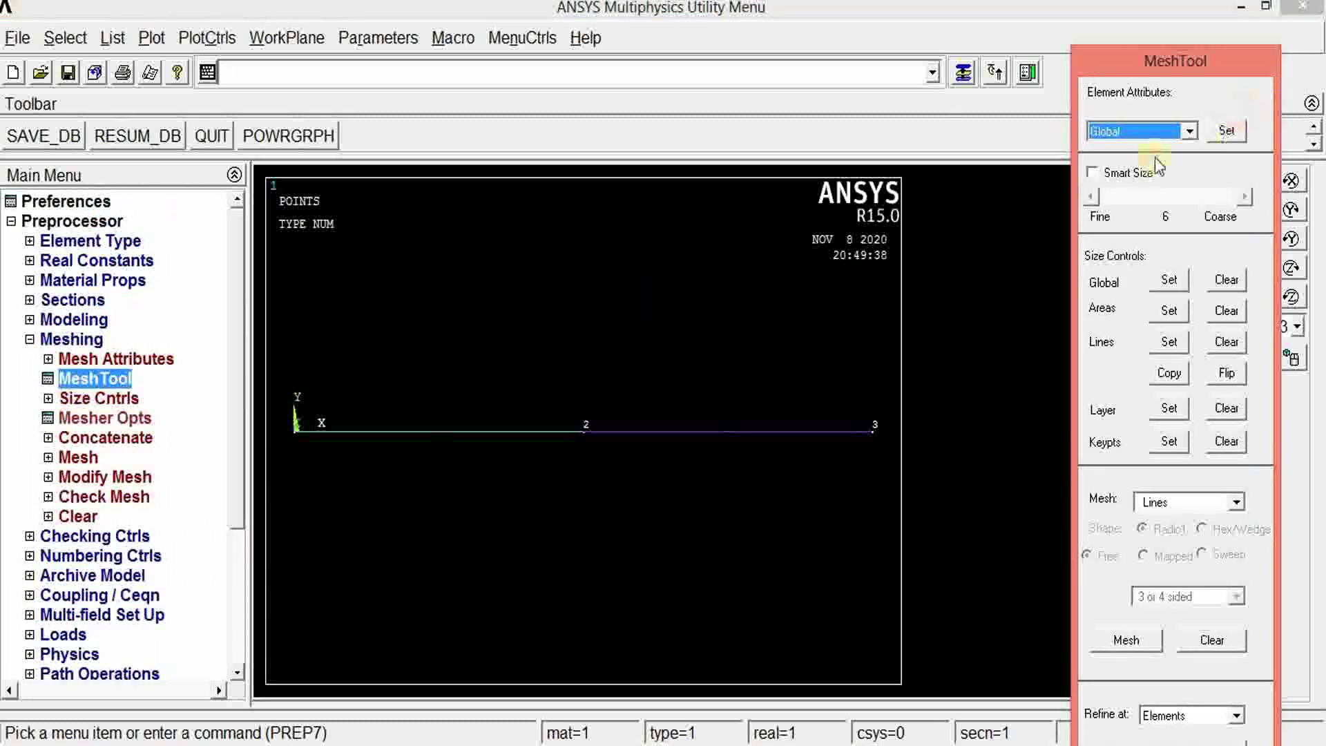
{"action": "left_click", "coordinate": [1126, 175]}
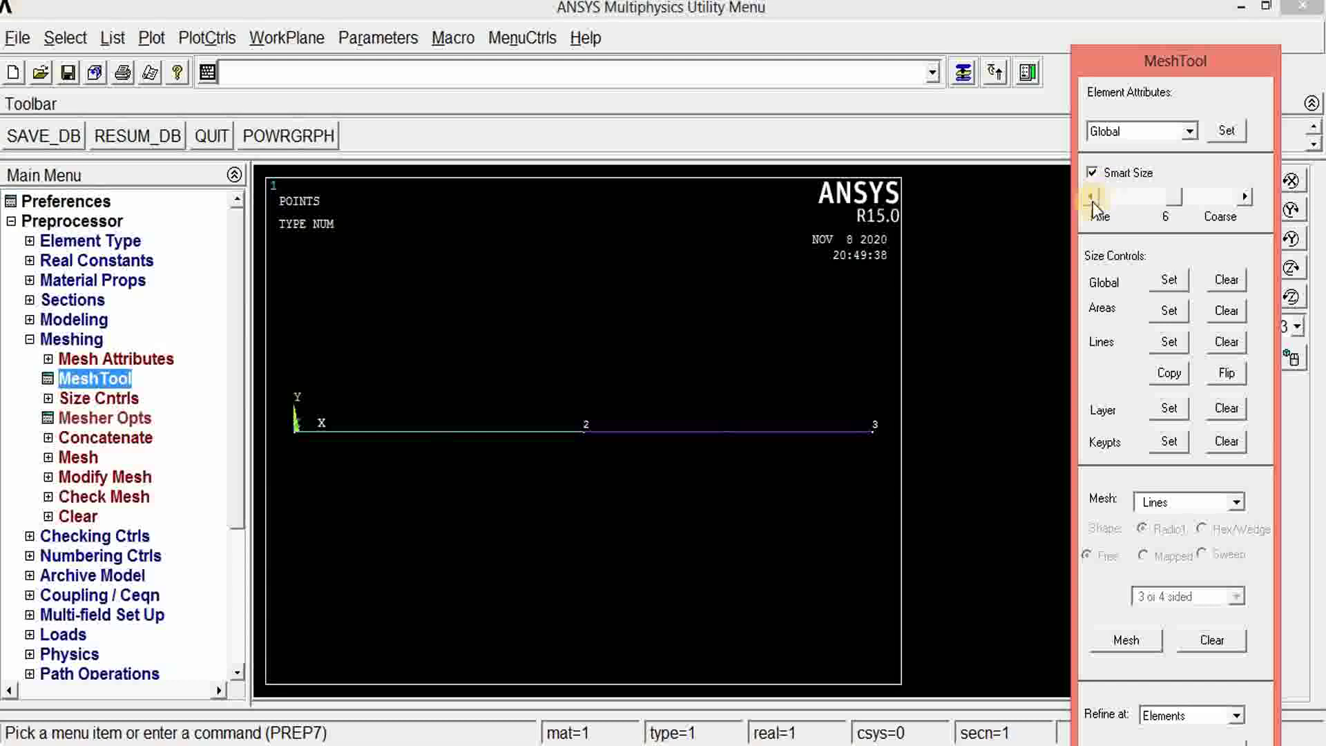
{"action": "left_click", "coordinate": [1093, 200]}
{"action": "left_click", "coordinate": [1092, 201]}
- Mesh both beam lines with the current size settings
{"action": "left_click", "coordinate": [1157, 650]}
{"action": "left_click", "coordinate": [382, 430]}
{"action": "left_click", "coordinate": [739, 430]}
{"action": "left_click", "coordinate": [46, 719]}
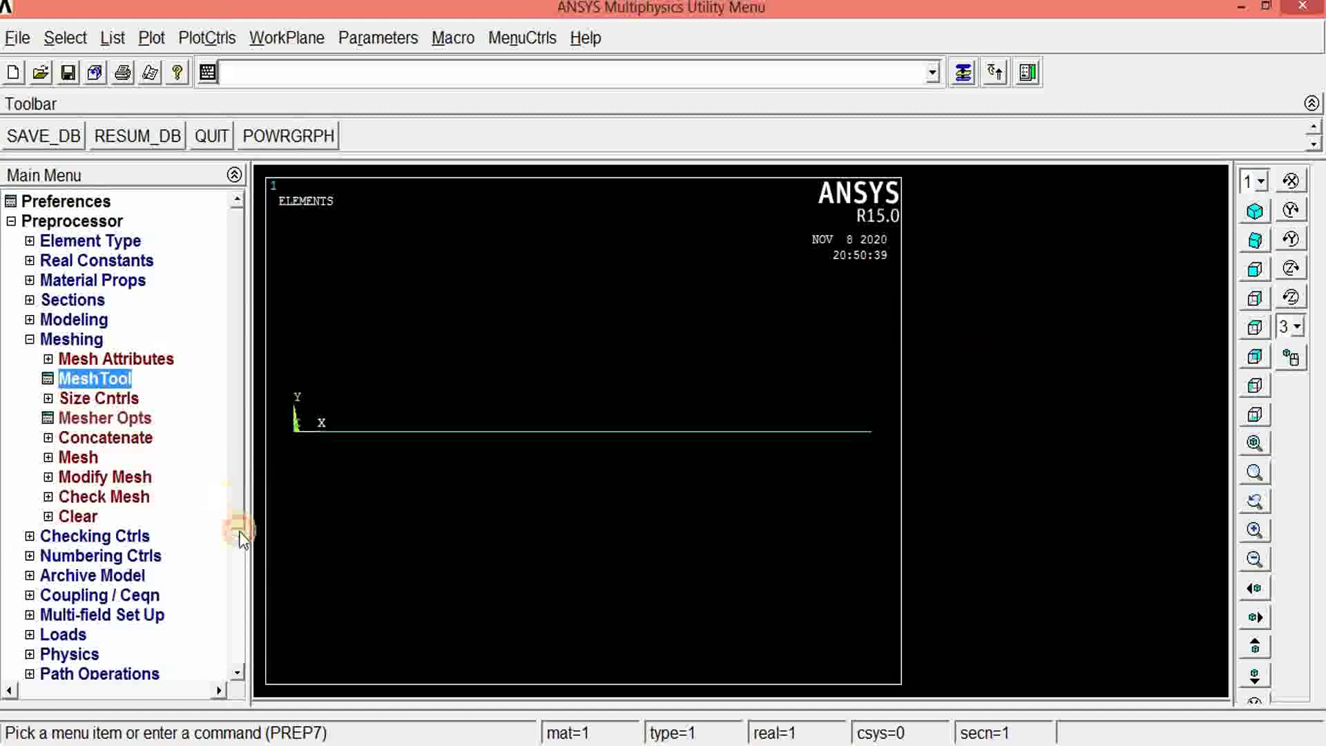
- Set the analysis type of the beam model to a new static analysis
{"action": "left_click_drag", "start_coordinate": [237, 518], "coordinate": [240, 587]}
{"action": "left_click", "coordinate": [61, 500]}
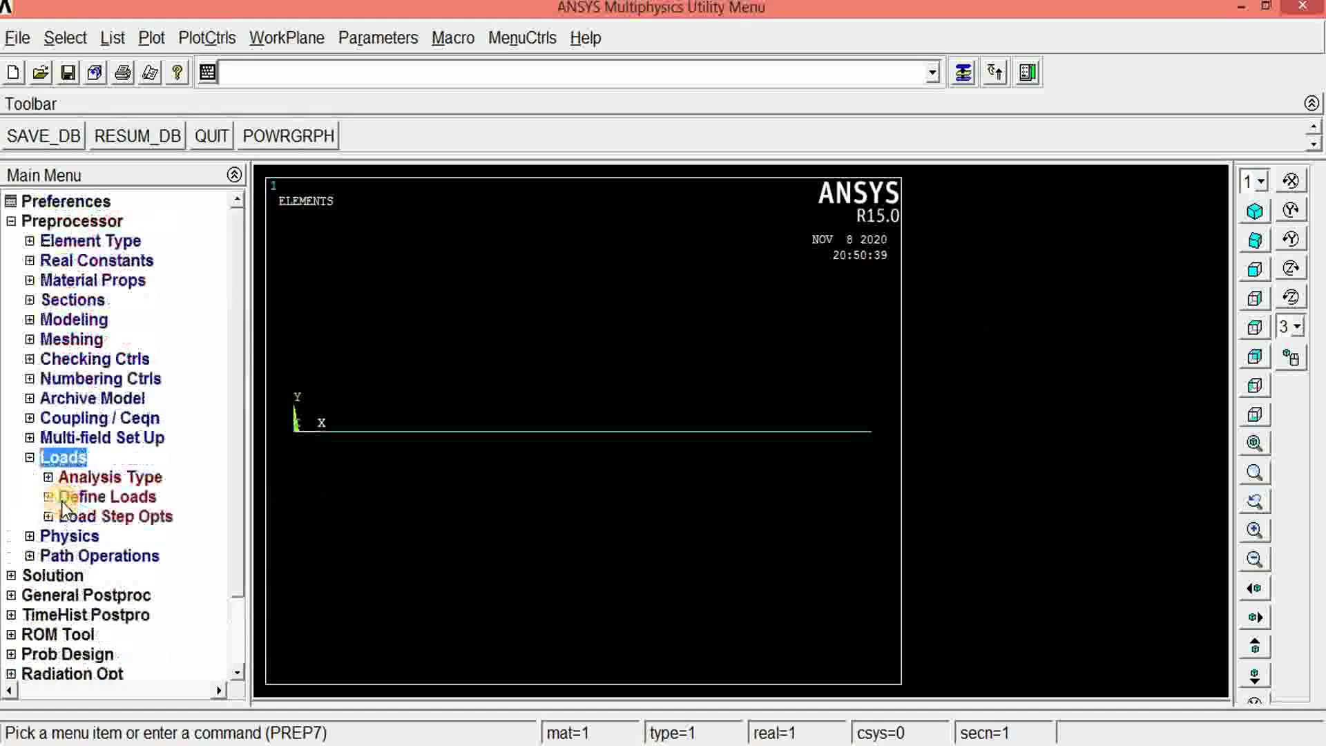
{"action": "left_click", "coordinate": [31, 459]}
{"action": "left_click", "coordinate": [31, 460]}
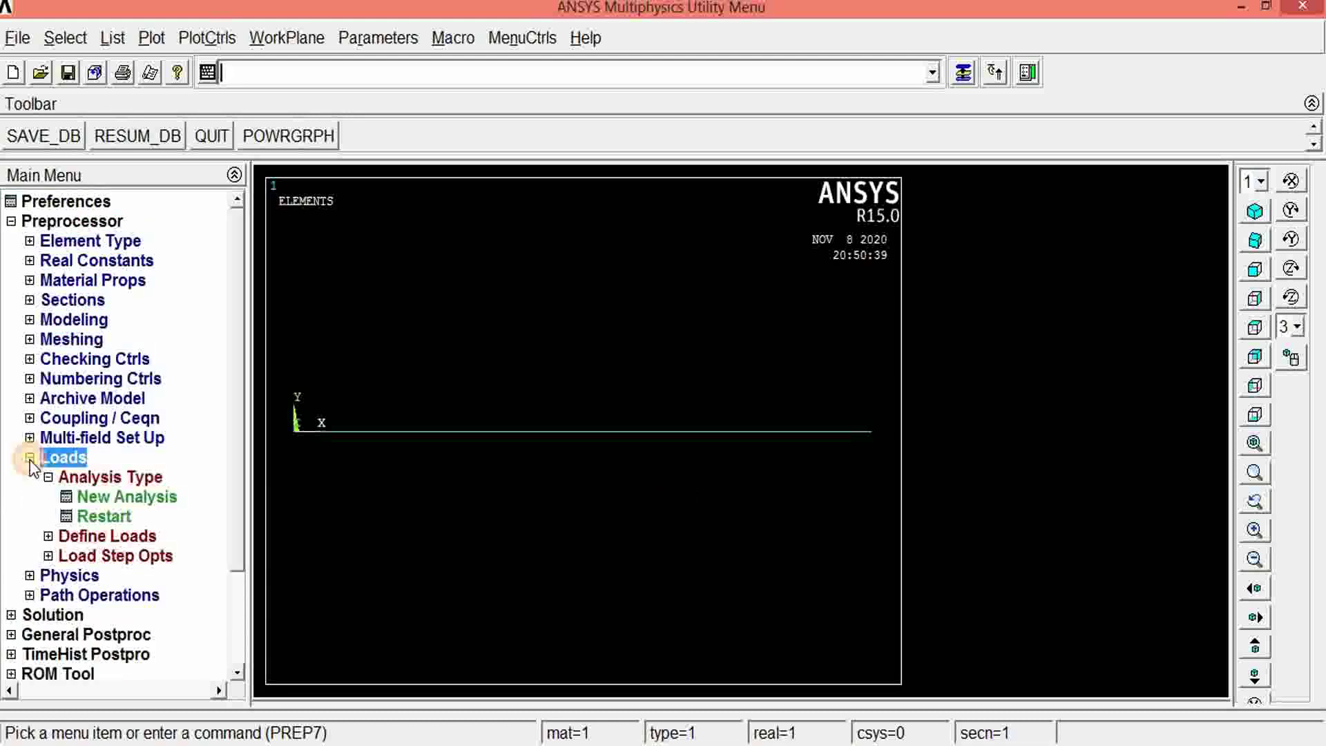
{"action": "left_click", "coordinate": [113, 496]}
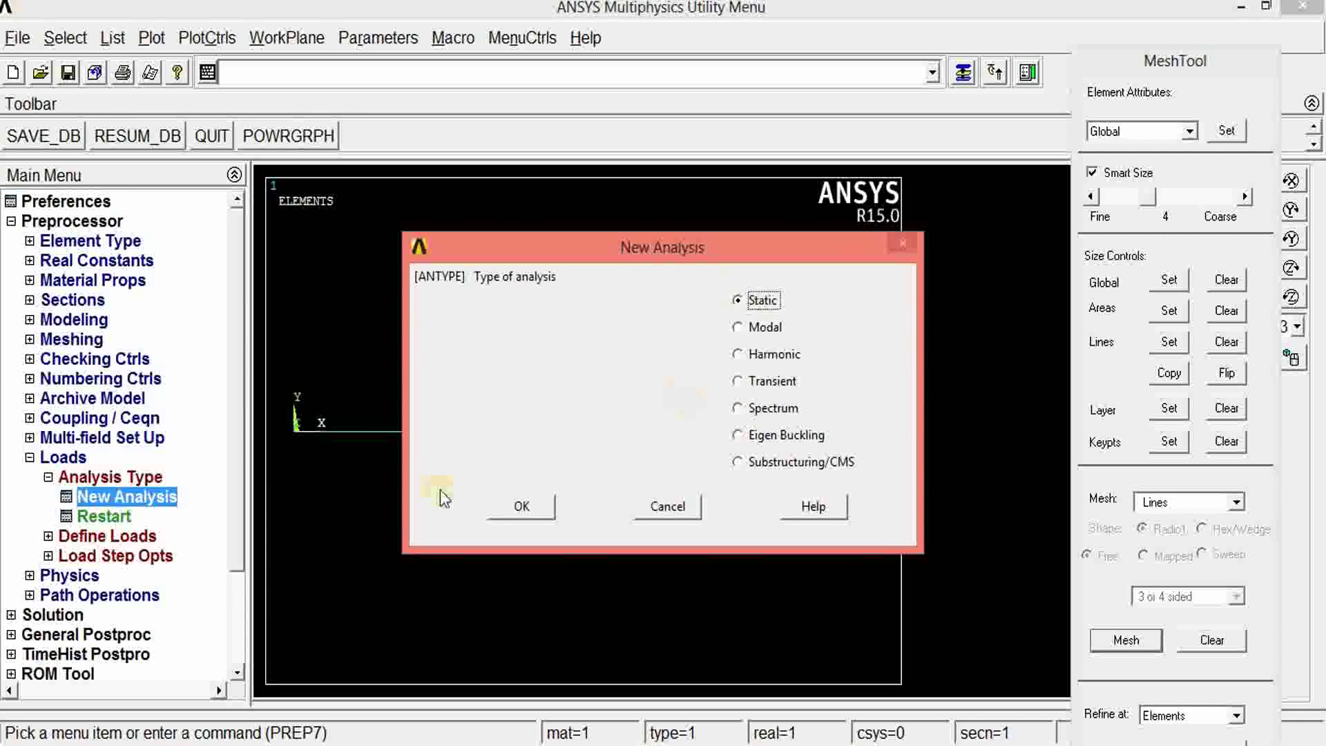
{"action": "left_click", "coordinate": [533, 507]}
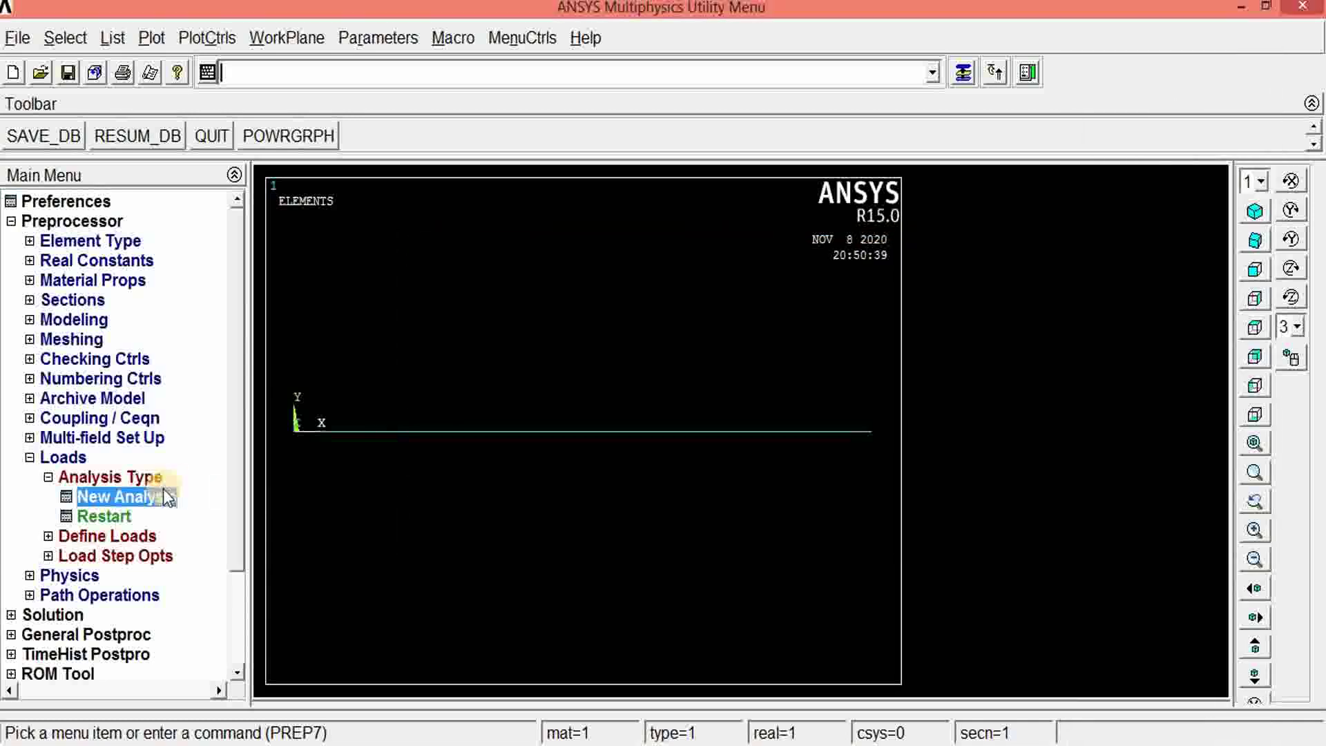
- Check the supports in the exercise picture and constrain all DOFs at keypoints 1 and 3 on the beam's ends
{"action": "left_click", "coordinate": [82, 536]}
{"action": "left_click", "coordinate": [98, 537]}
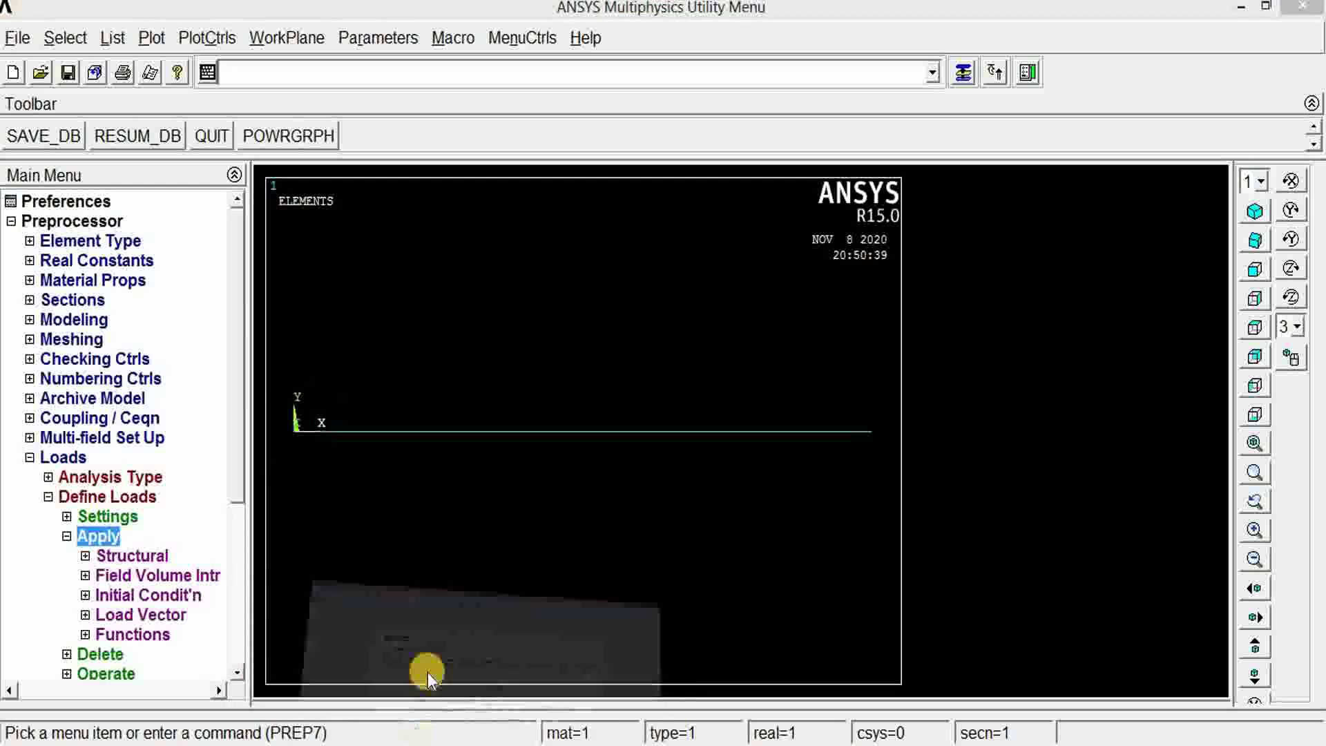
{"action": "left_click", "coordinate": [417, 735]}
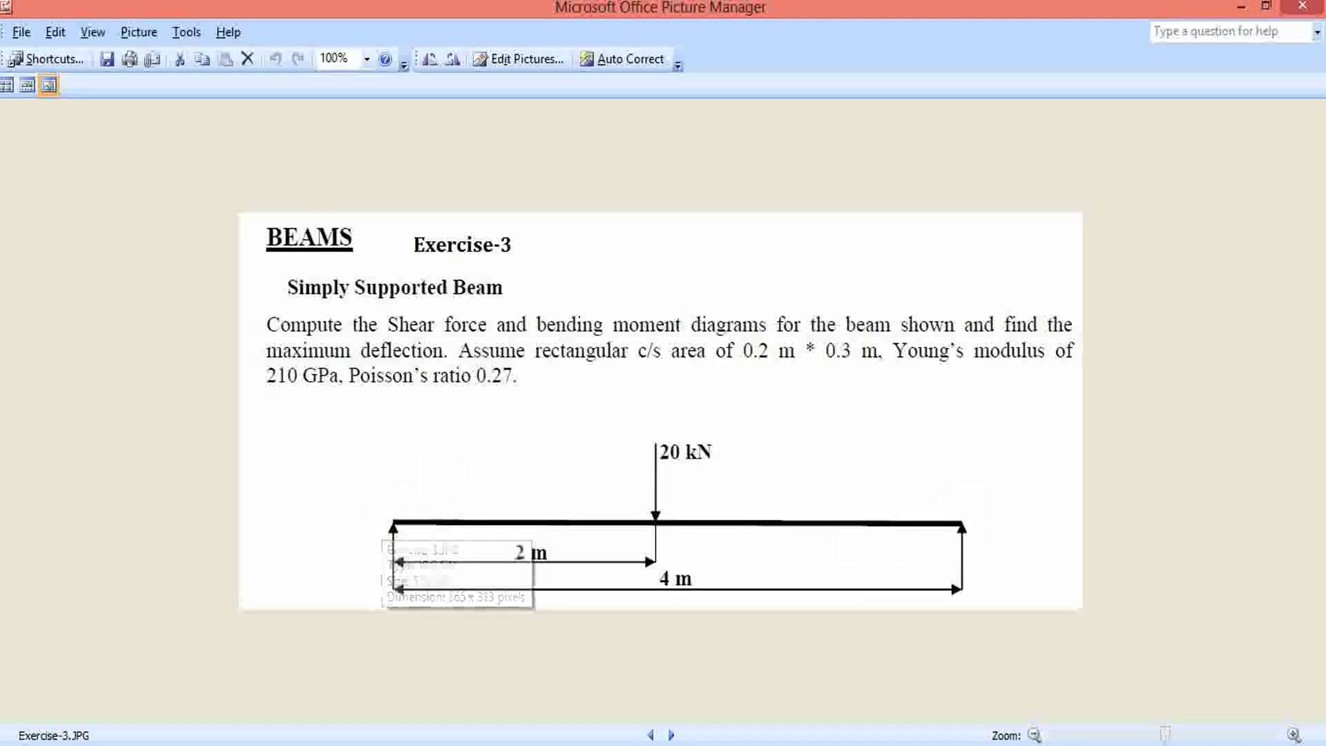
{"action": "left_click", "coordinate": [418, 735]}
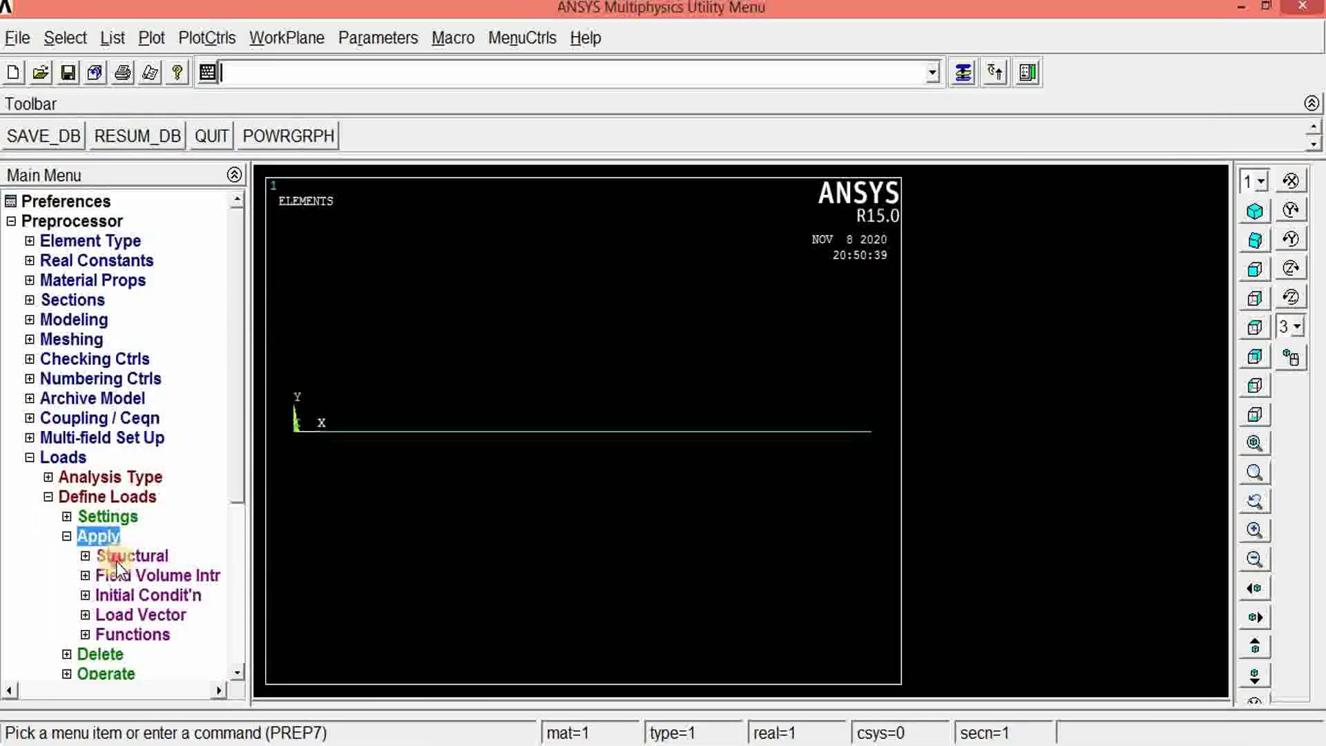
{"action": "left_click", "coordinate": [116, 561]}
{"action": "left_click", "coordinate": [140, 575]}
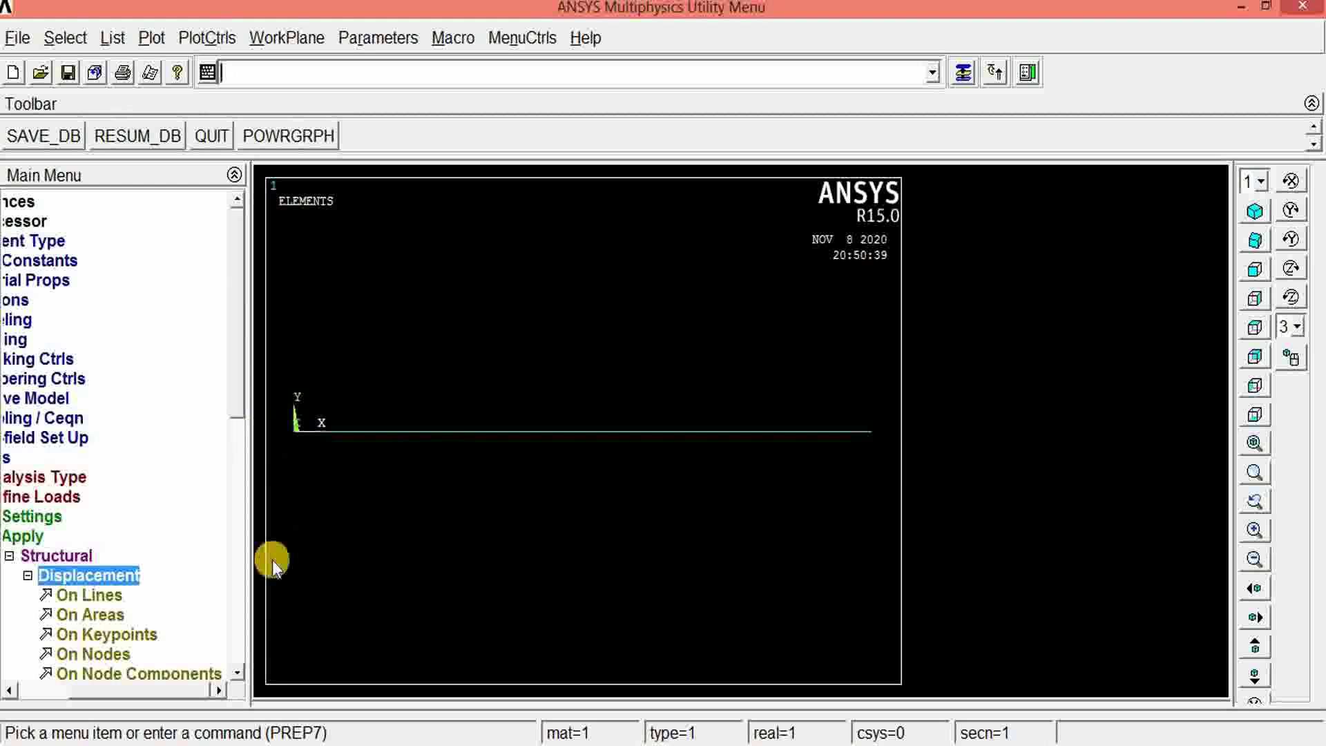
{"action": "left_click", "coordinate": [100, 633]}
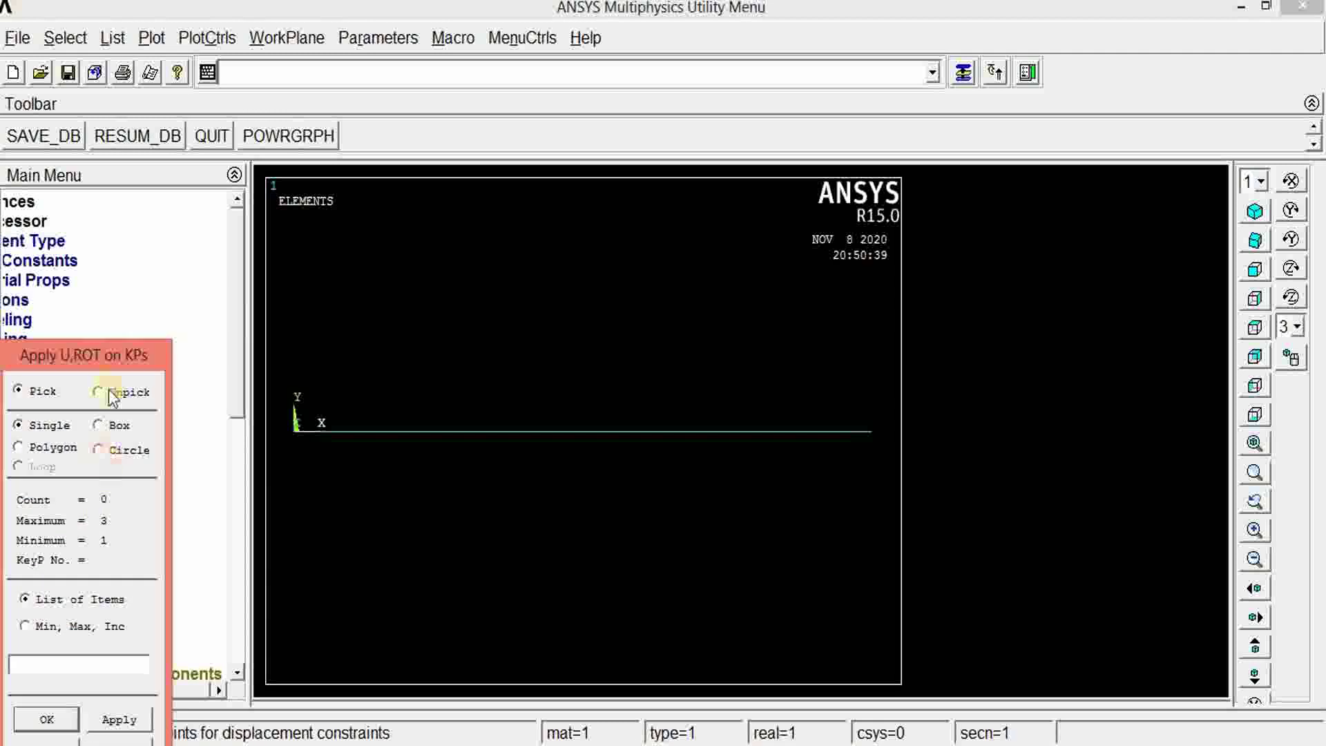
{"action": "left_click_drag", "start_coordinate": [120, 326], "coordinate": [147, 268]}
{"action": "left_click", "coordinate": [311, 449]}
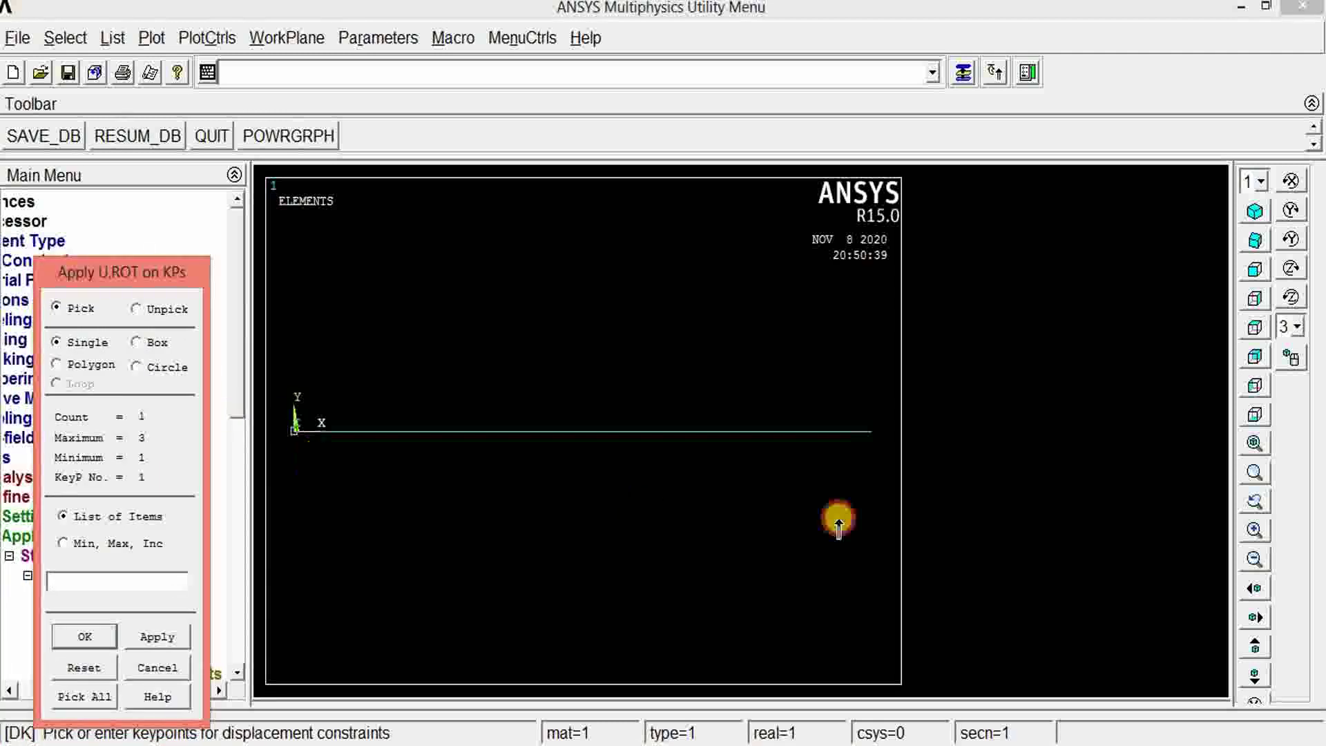
{"action": "left_click", "coordinate": [882, 440]}
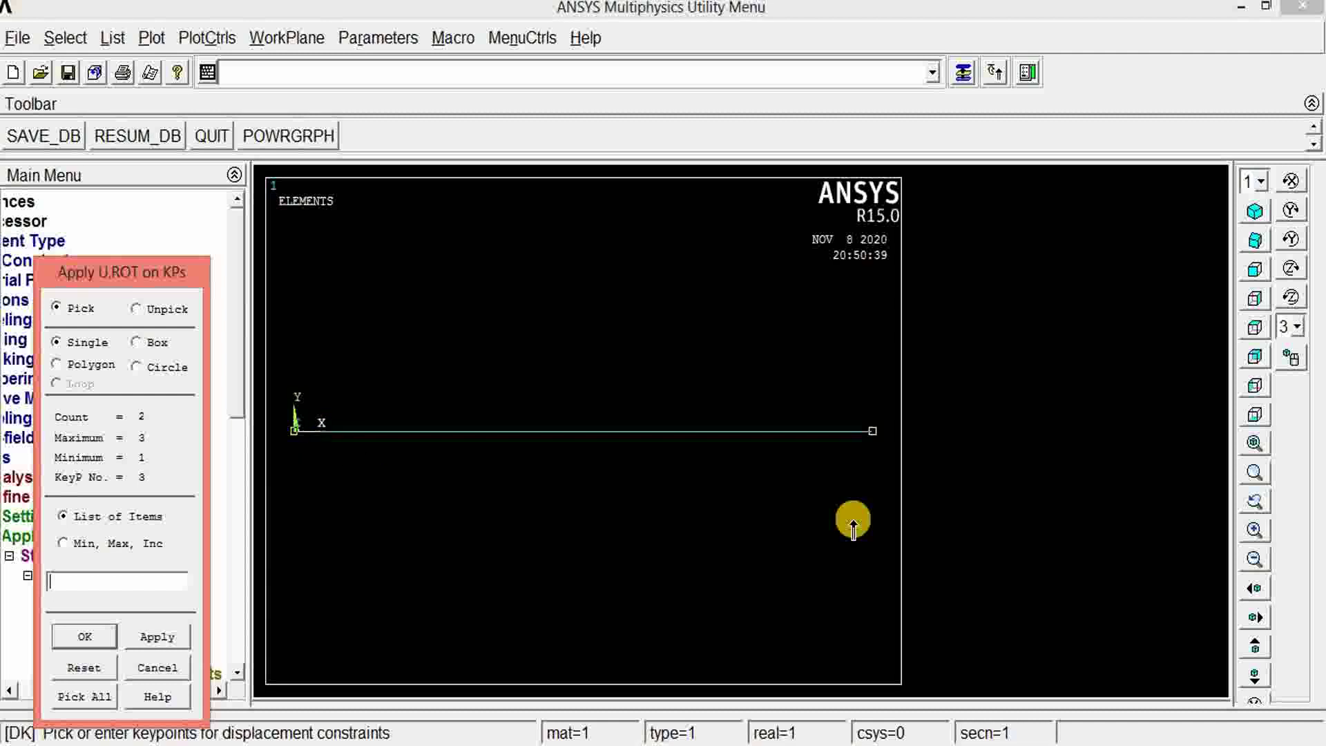
{"action": "left_click", "coordinate": [84, 638]}
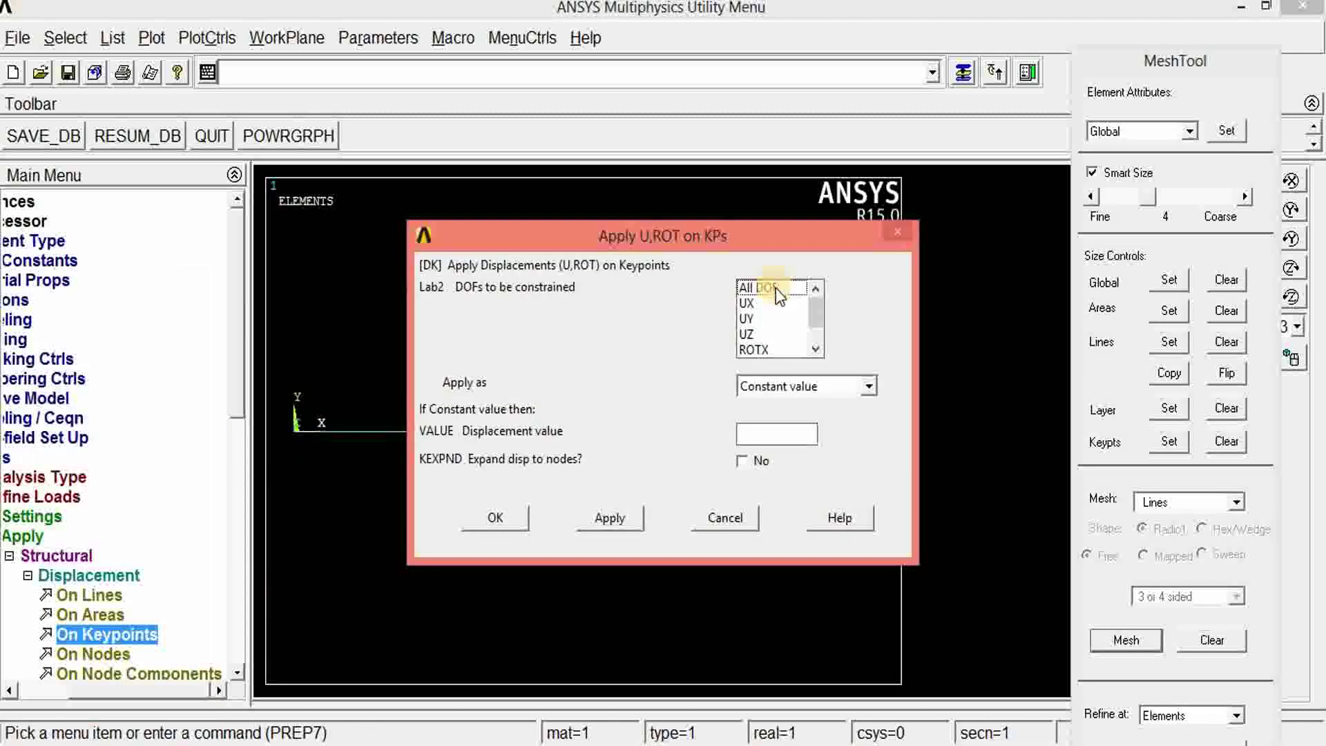
{"action": "left_click", "coordinate": [775, 287]}
{"action": "left_click", "coordinate": [512, 519]}
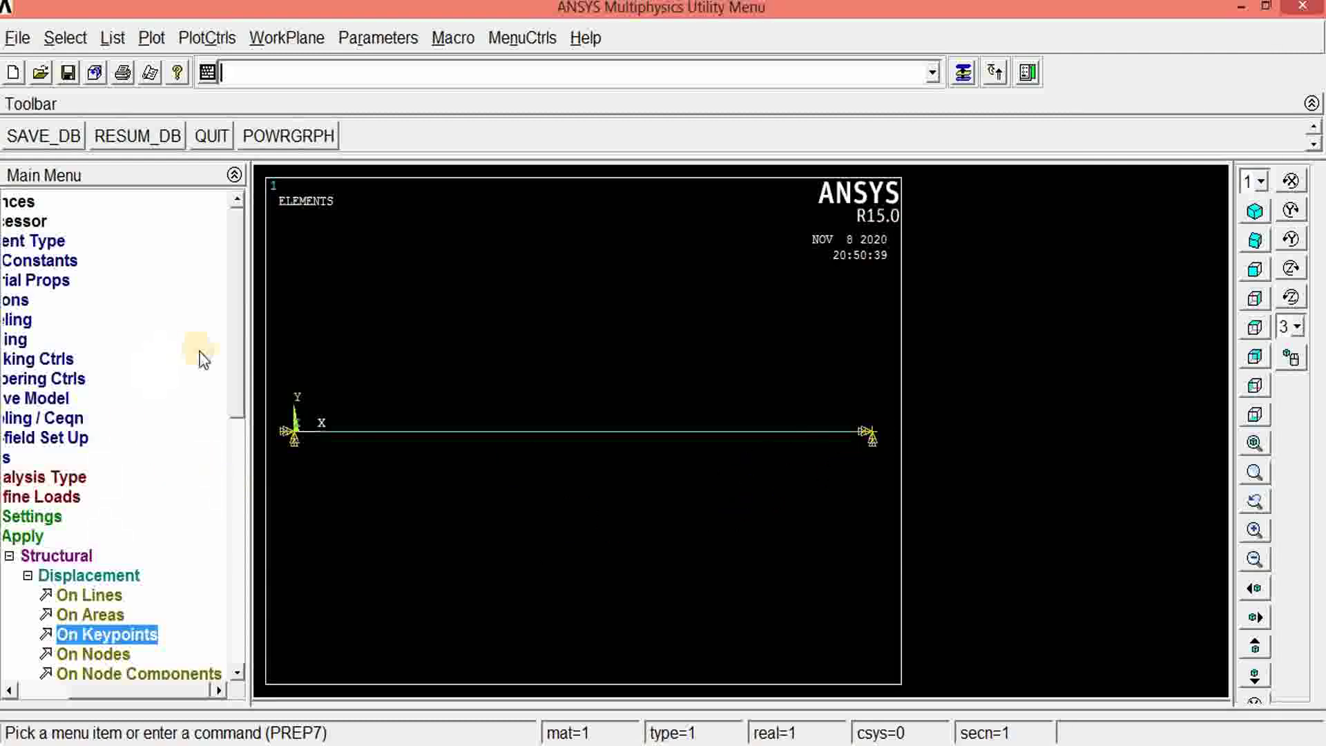
- Apply a constant FY force of -20000 to keypoint 2 at the beam's midspan
{"action": "left_click_drag", "start_coordinate": [231, 396], "coordinate": [239, 518]}
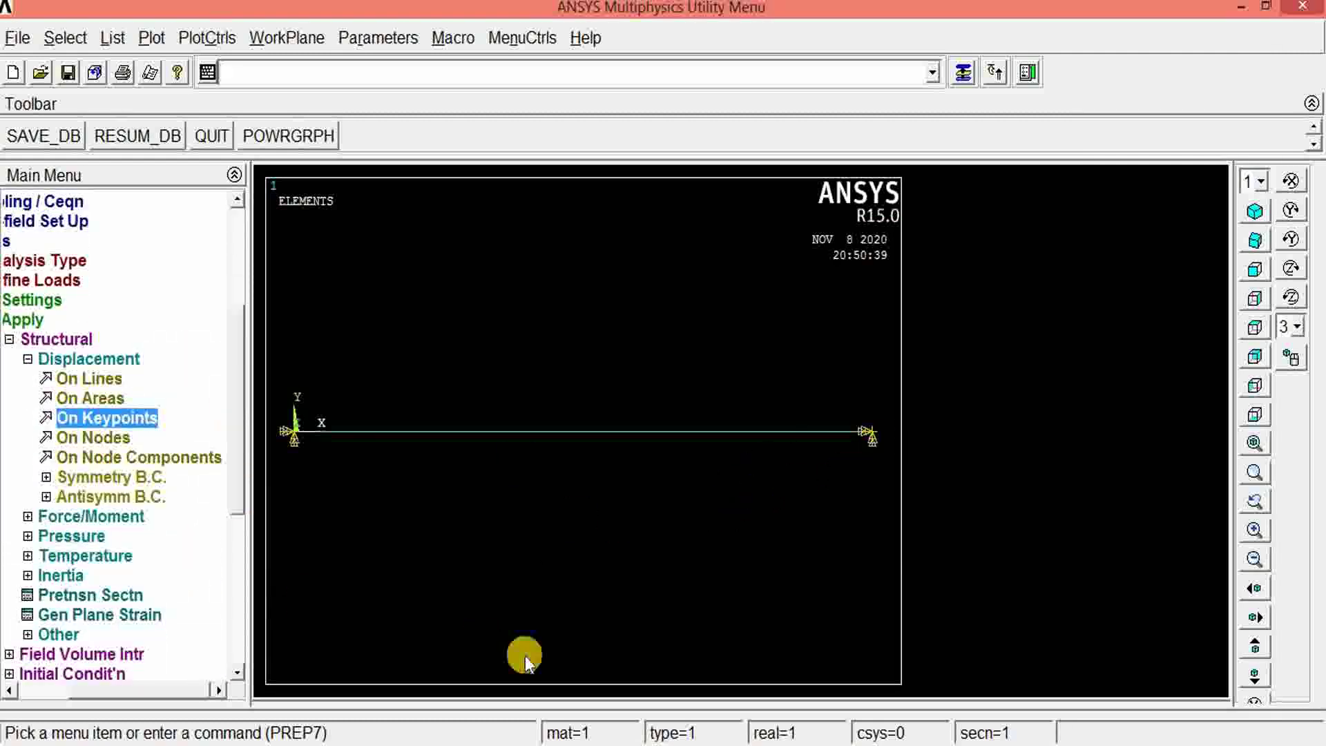
{"action": "key", "text": "alt+Tab"}
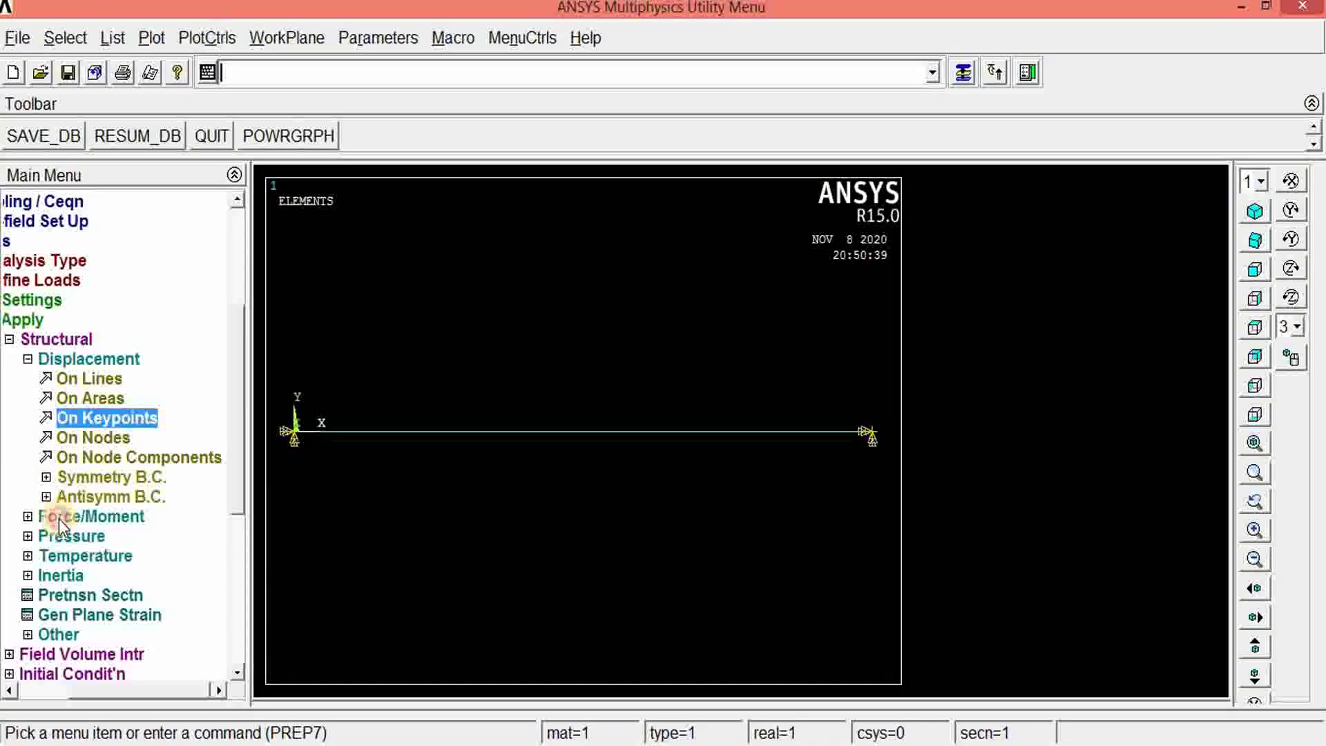
{"action": "left_click", "coordinate": [60, 519]}
{"action": "left_click", "coordinate": [153, 379]}
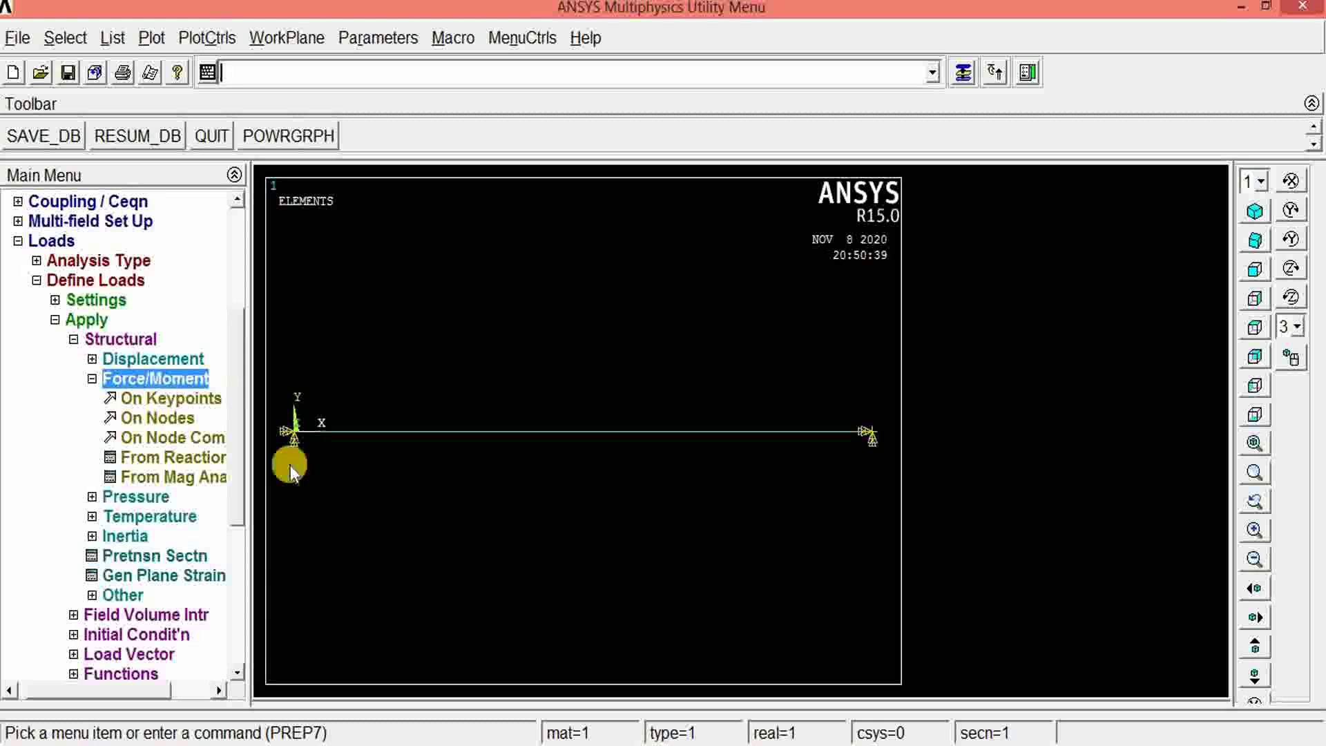
{"action": "left_click", "coordinate": [178, 399]}
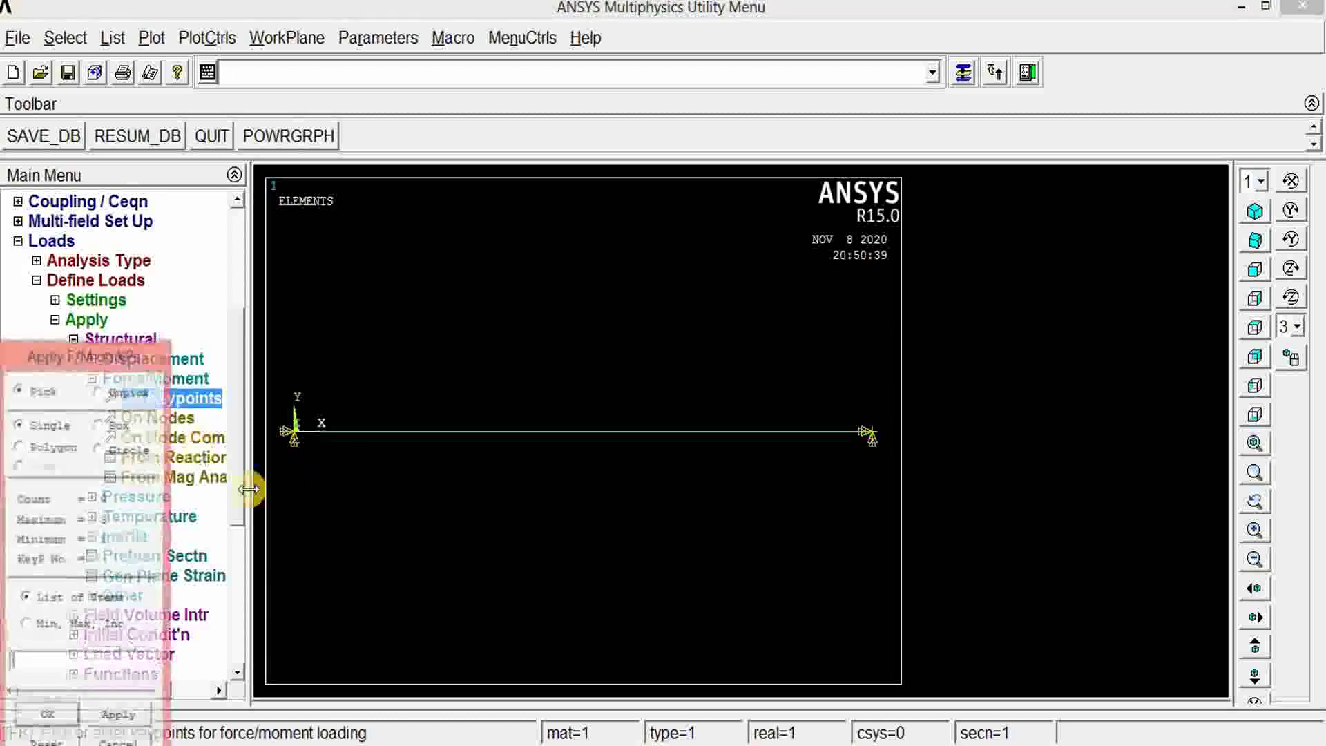
{"action": "left_click", "coordinate": [586, 432]}
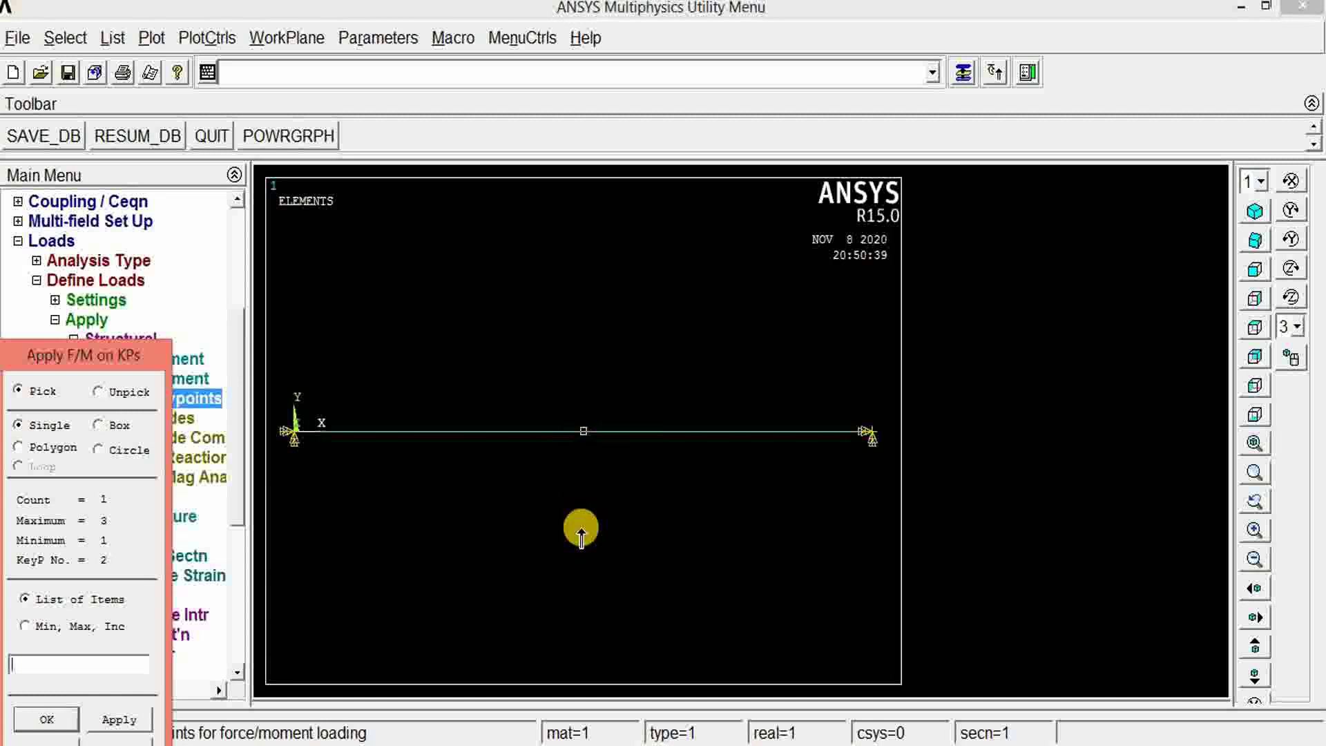
{"action": "left_click", "coordinate": [67, 716]}
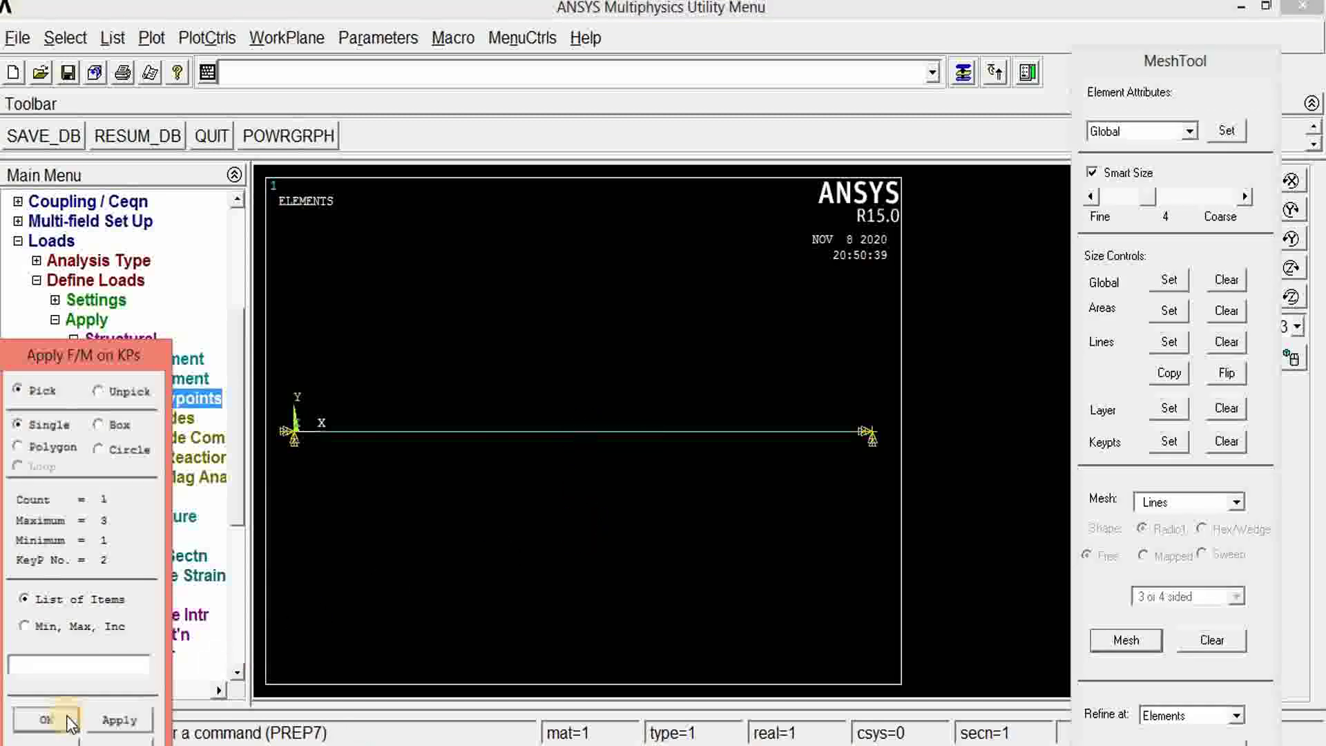
{"action": "left_click_drag", "start_coordinate": [812, 297], "coordinate": [1134, 57]}
{"action": "left_click", "coordinate": [1124, 104]}
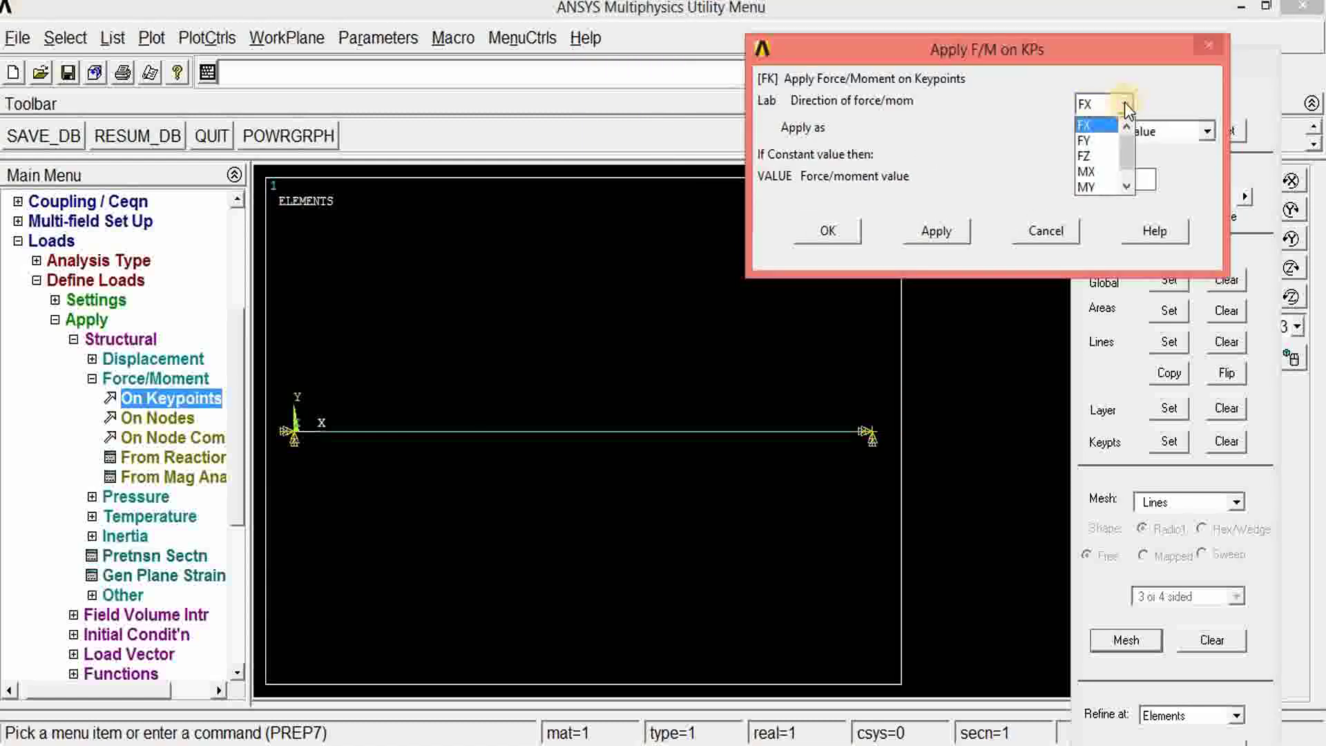
{"action": "left_click", "coordinate": [1096, 143]}
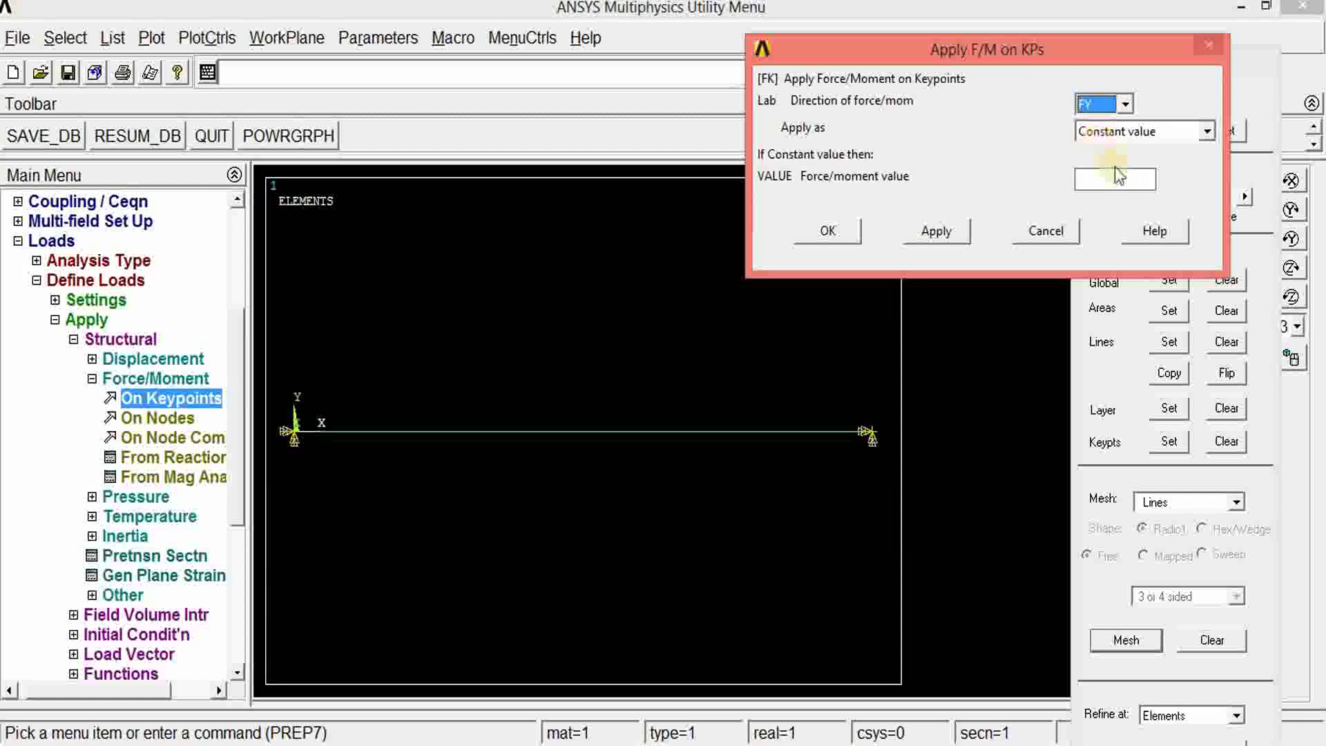
{"action": "left_click", "coordinate": [1086, 178]}
{"action": "type", "text": "-20000"}
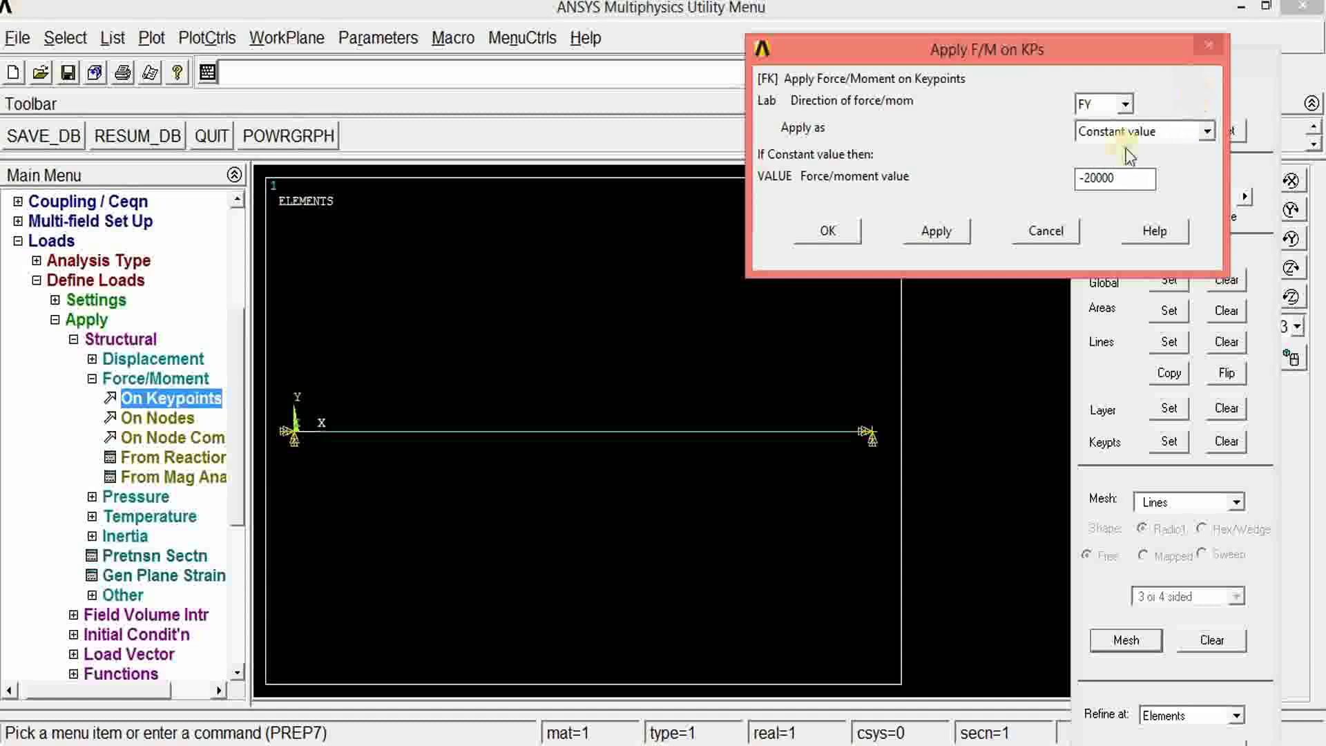
{"action": "left_click", "coordinate": [827, 233]}
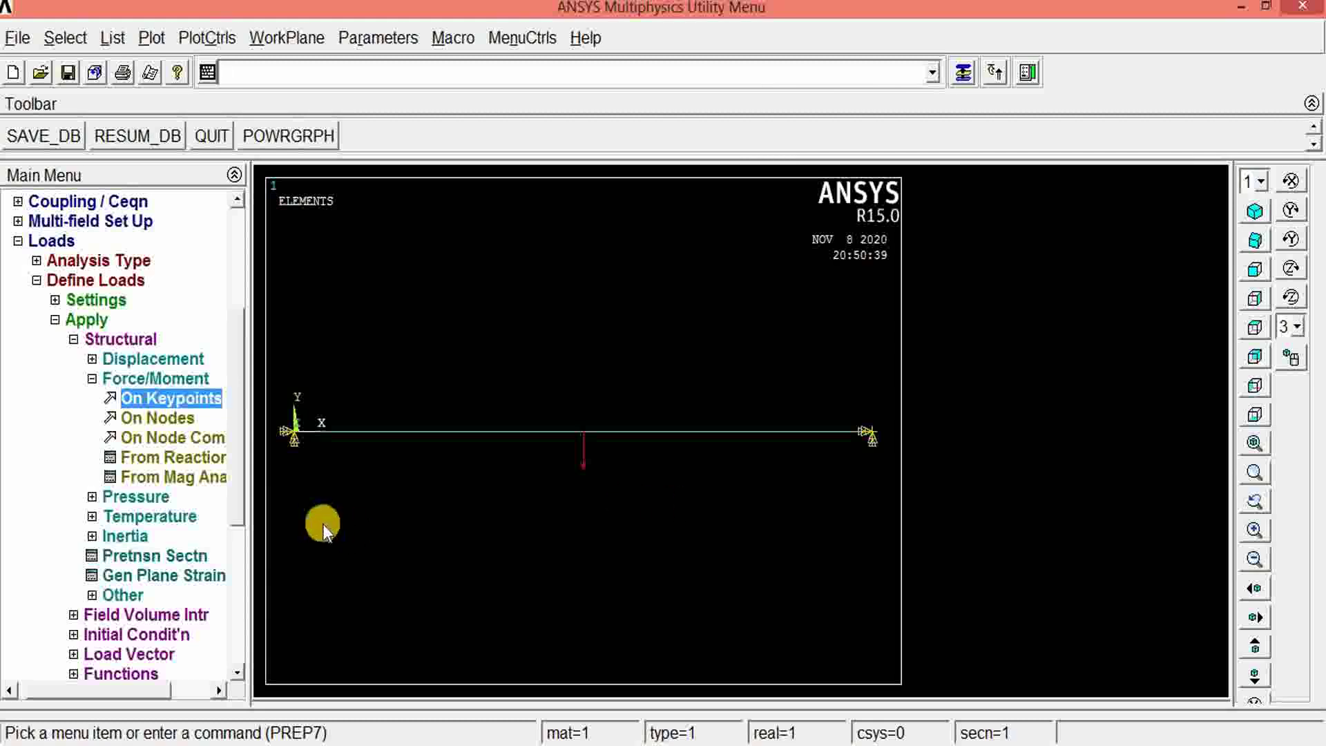
- Solve the current load step
{"action": "left_click_drag", "start_coordinate": [242, 510], "coordinate": [236, 602]}
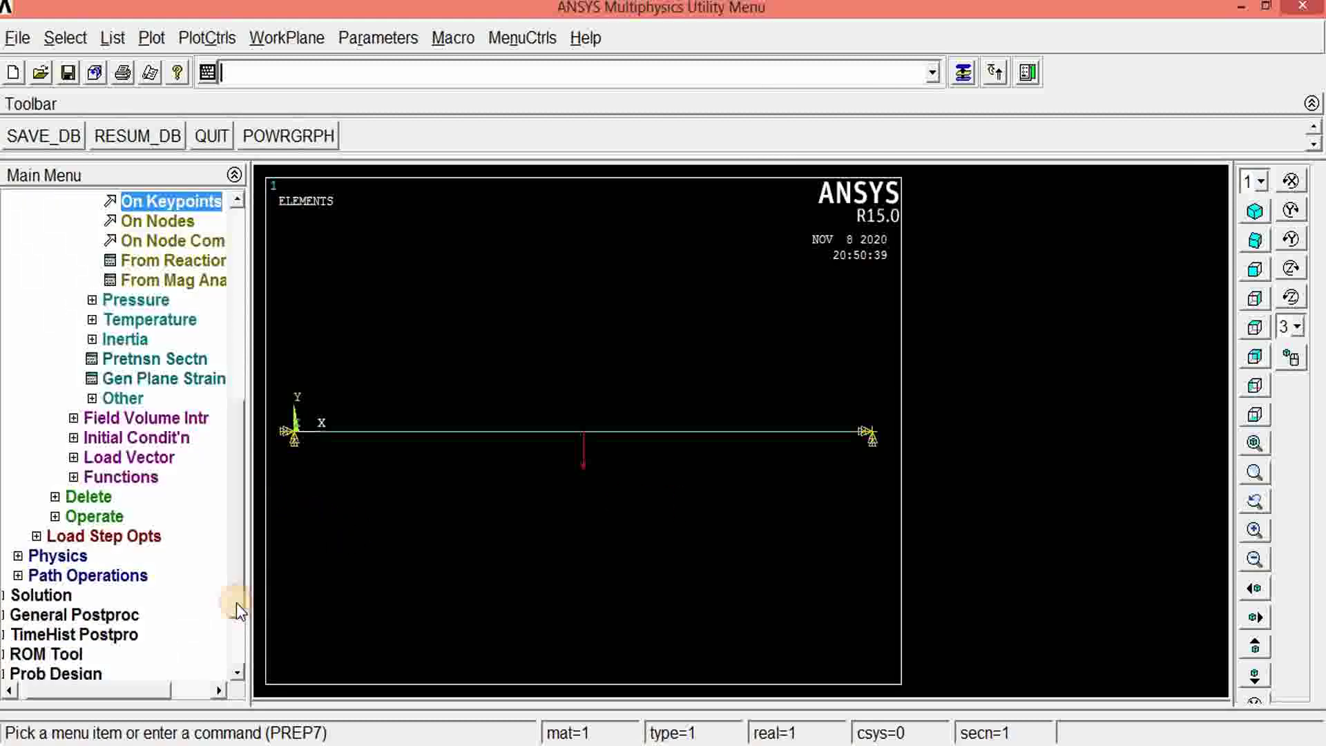
{"action": "left_click", "coordinate": [61, 593]}
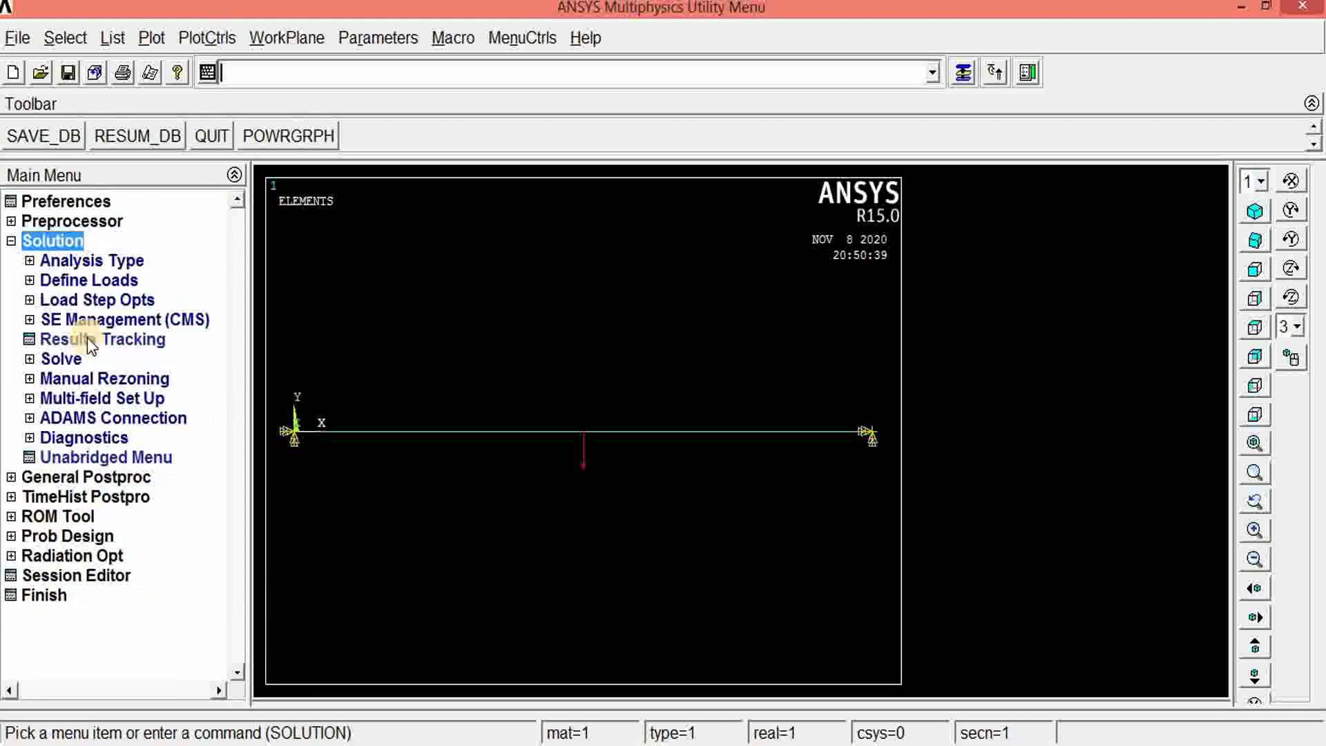
{"action": "left_click", "coordinate": [68, 354]}
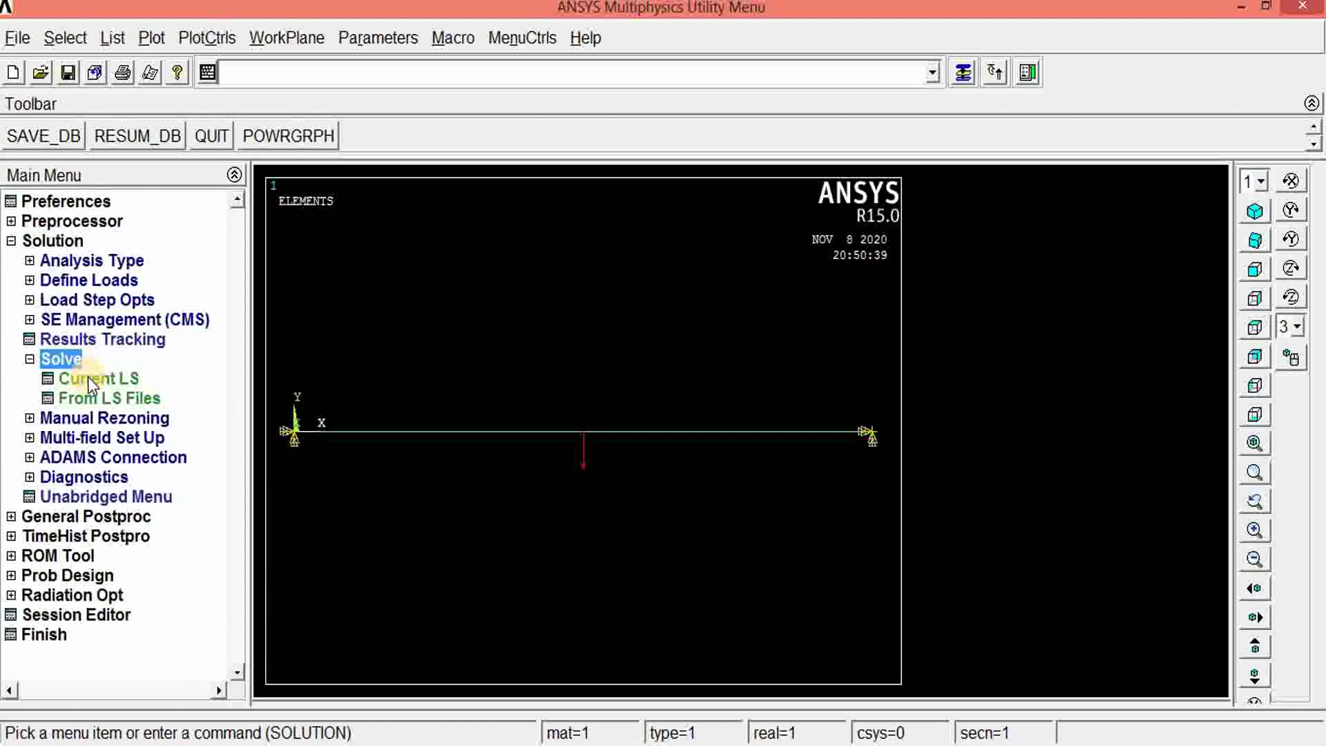
{"action": "left_click", "coordinate": [90, 378]}
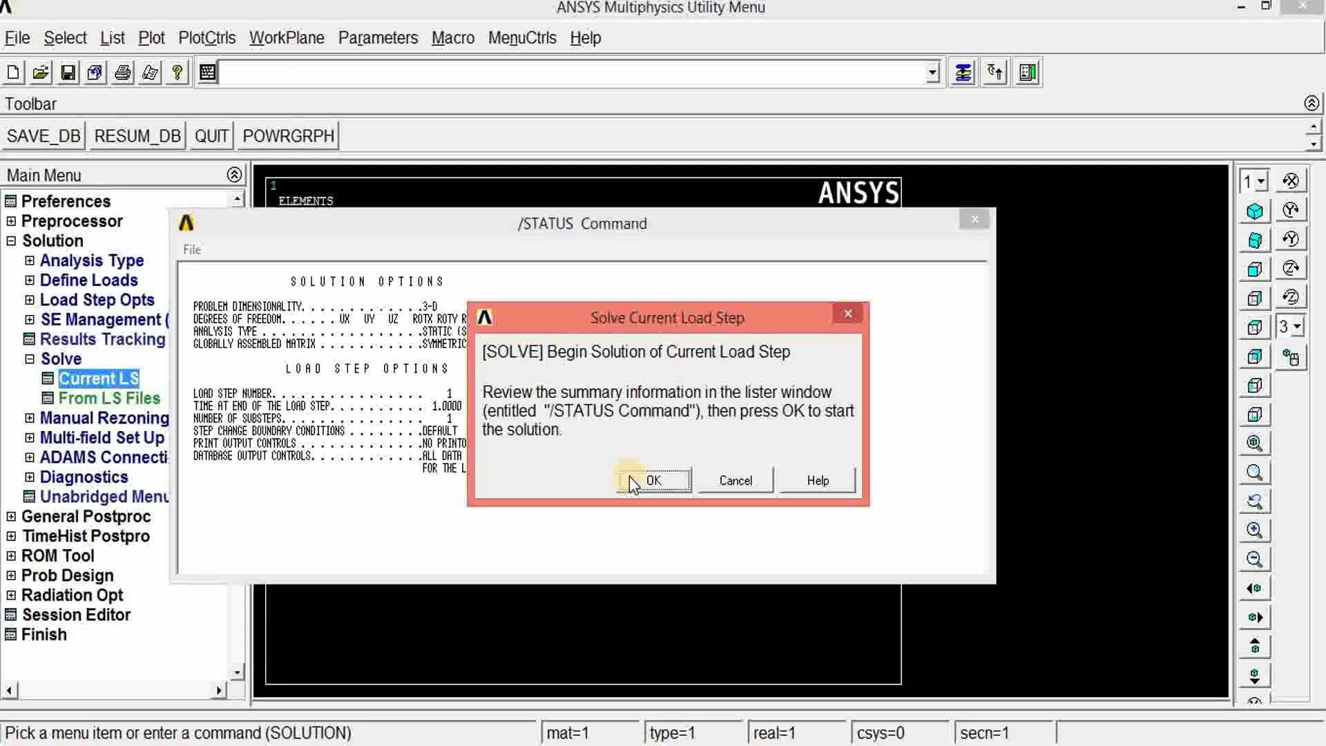
{"action": "left_click", "coordinate": [652, 480]}
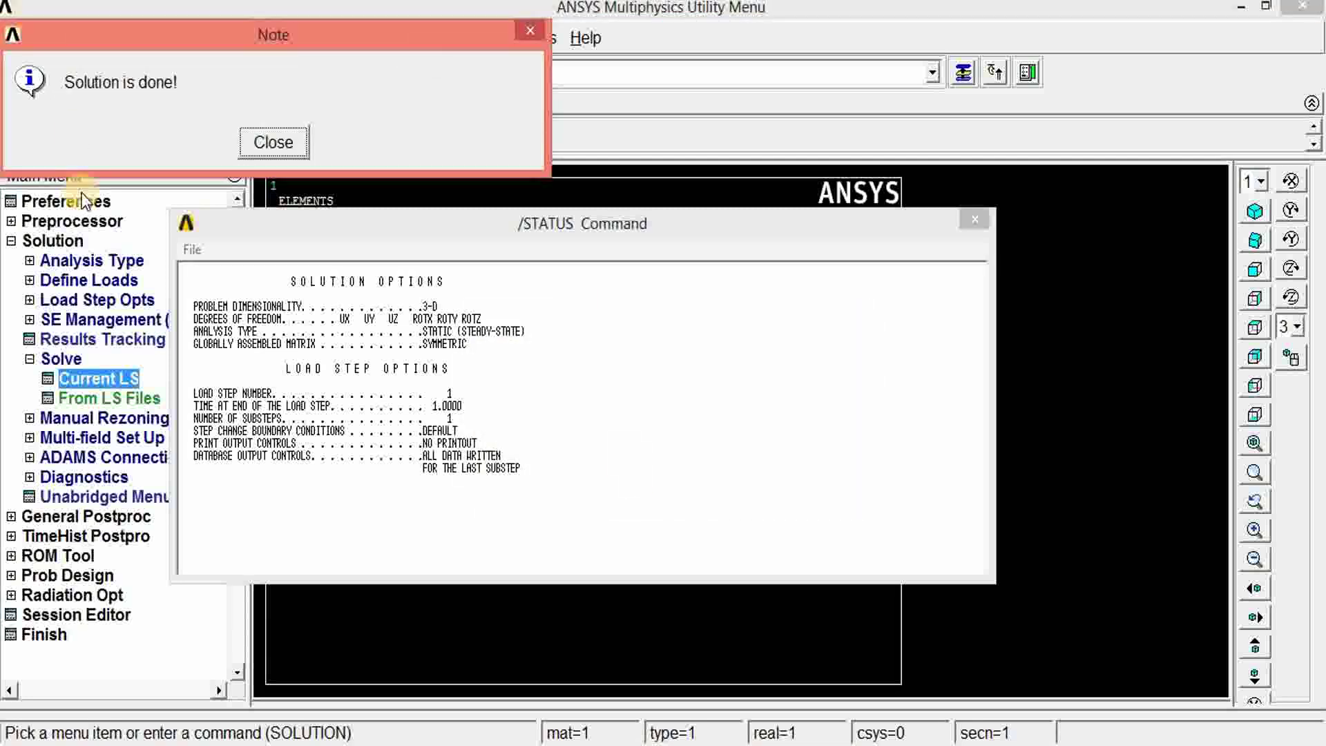
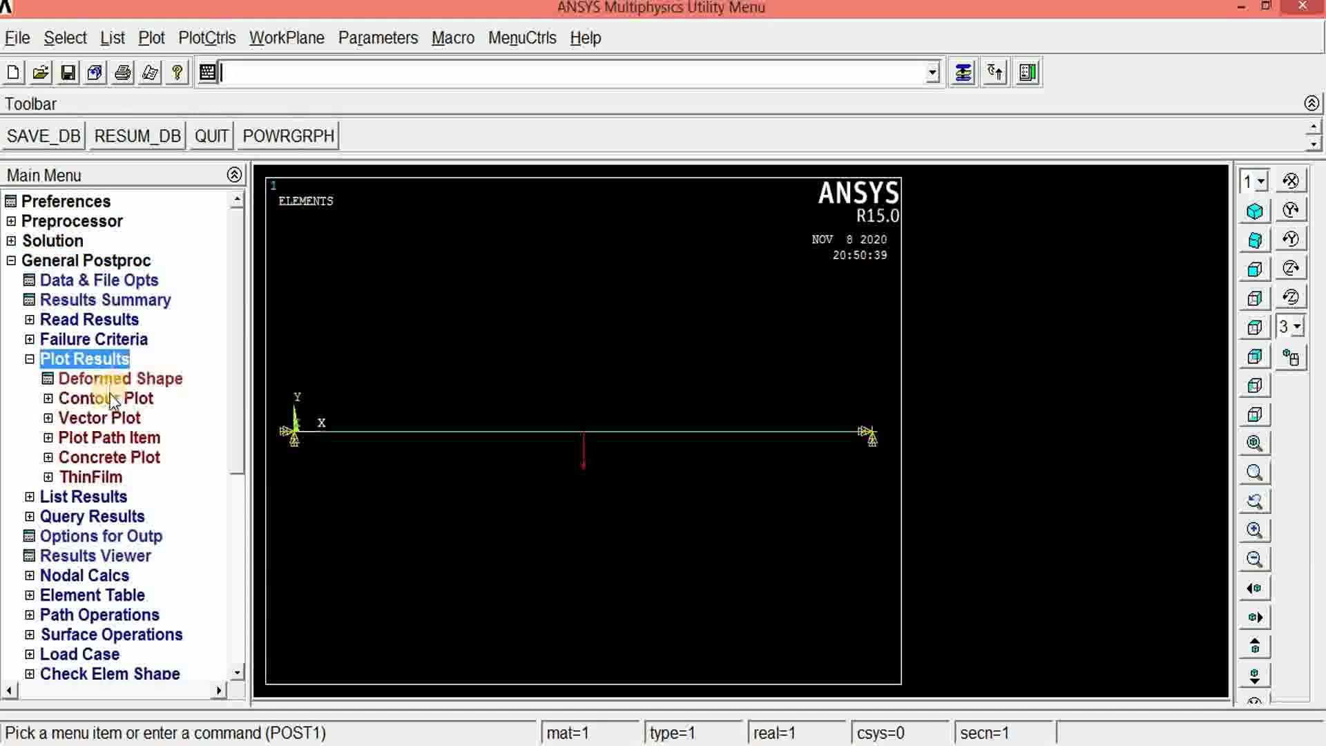
- Plot the nodal displacement vector sum as a contour with the deformed shape only, and choose the oblique view
{"action": "left_click", "coordinate": [111, 400]}
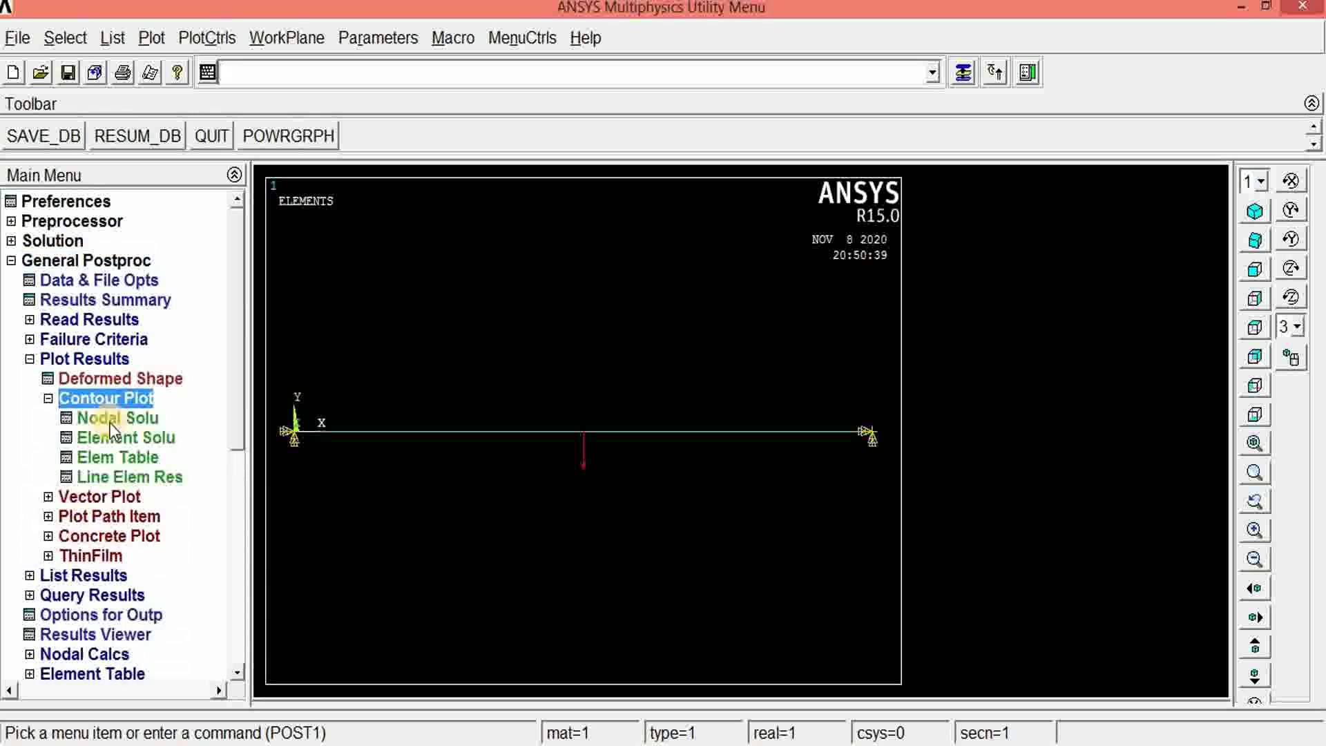
{"action": "left_click", "coordinate": [109, 420]}
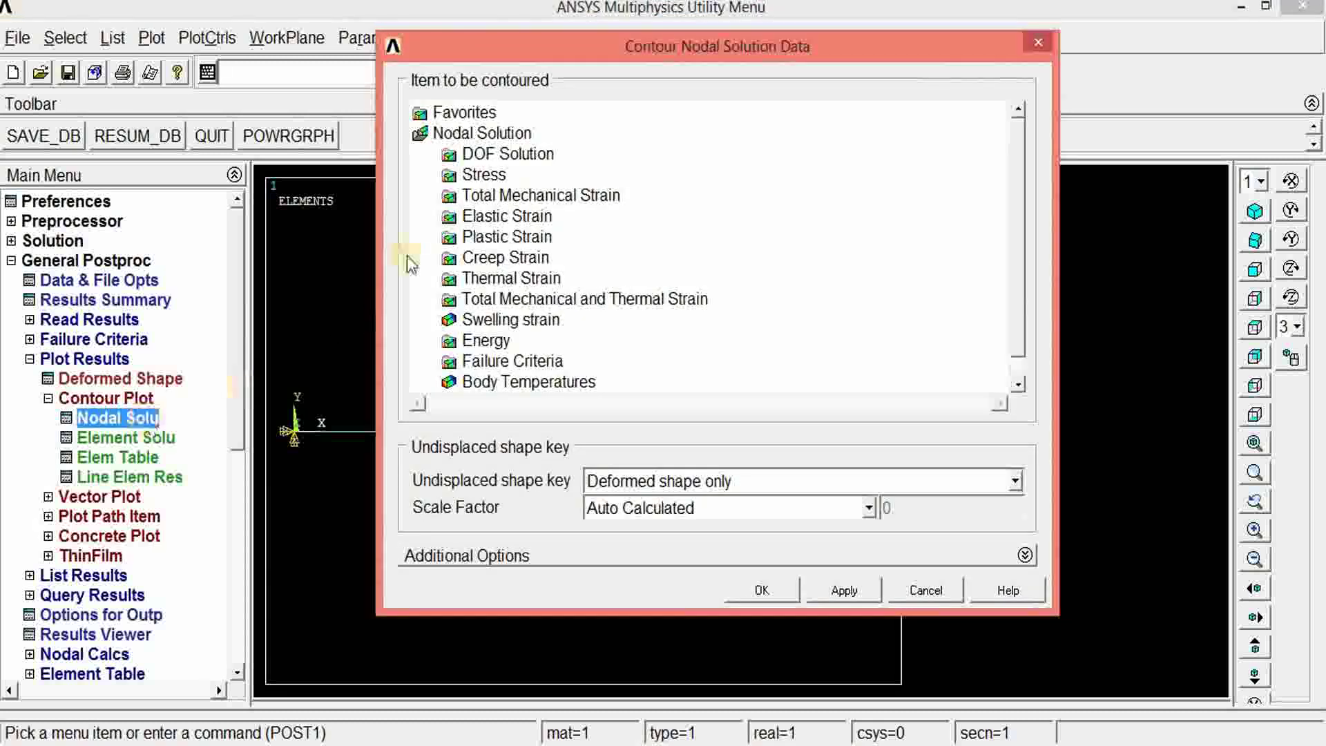
{"action": "double_click", "coordinate": [507, 155]}
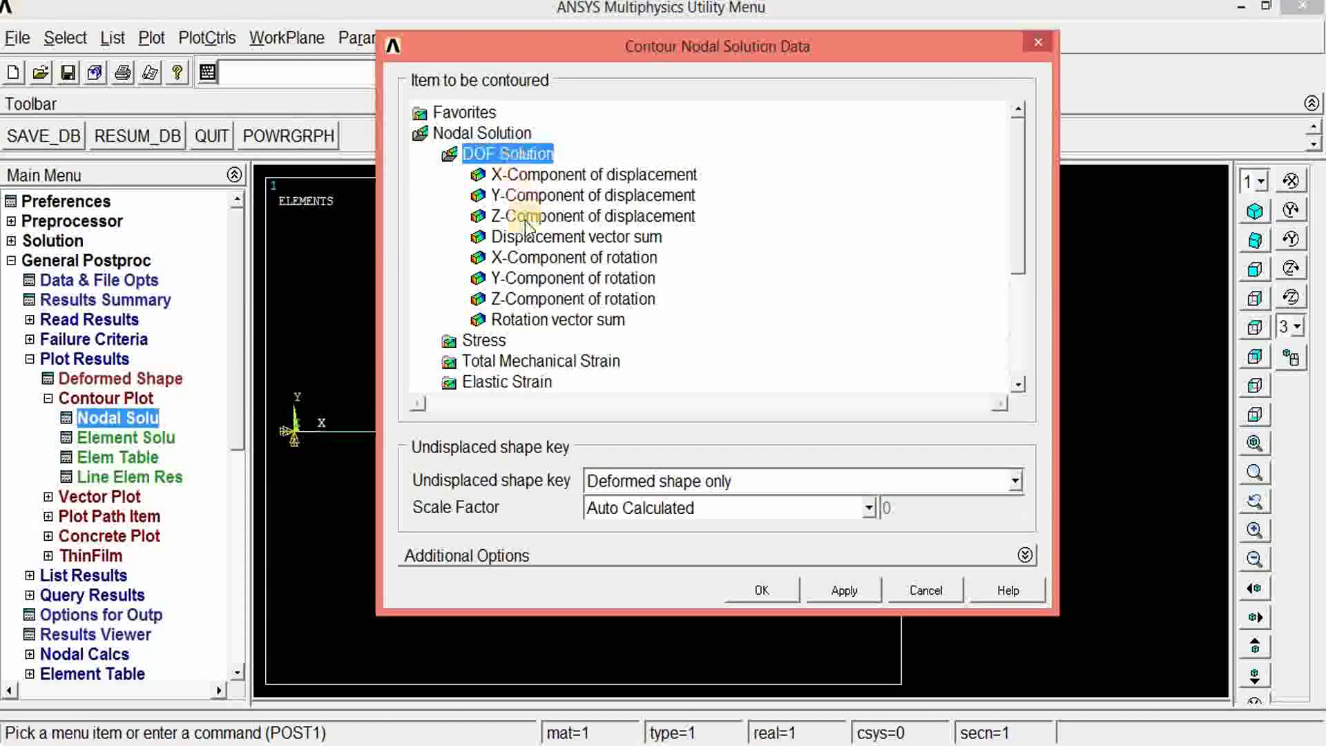
{"action": "left_click", "coordinate": [555, 238]}
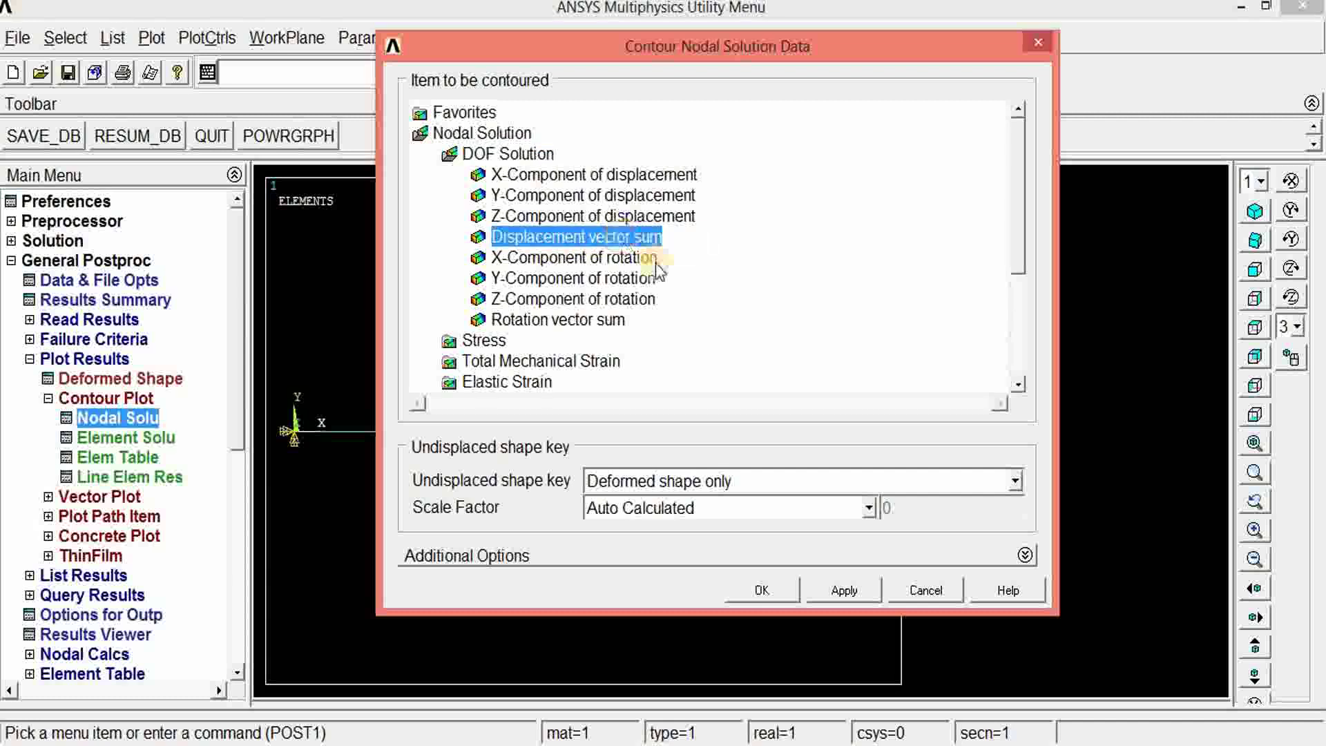
{"action": "left_click", "coordinate": [767, 594]}
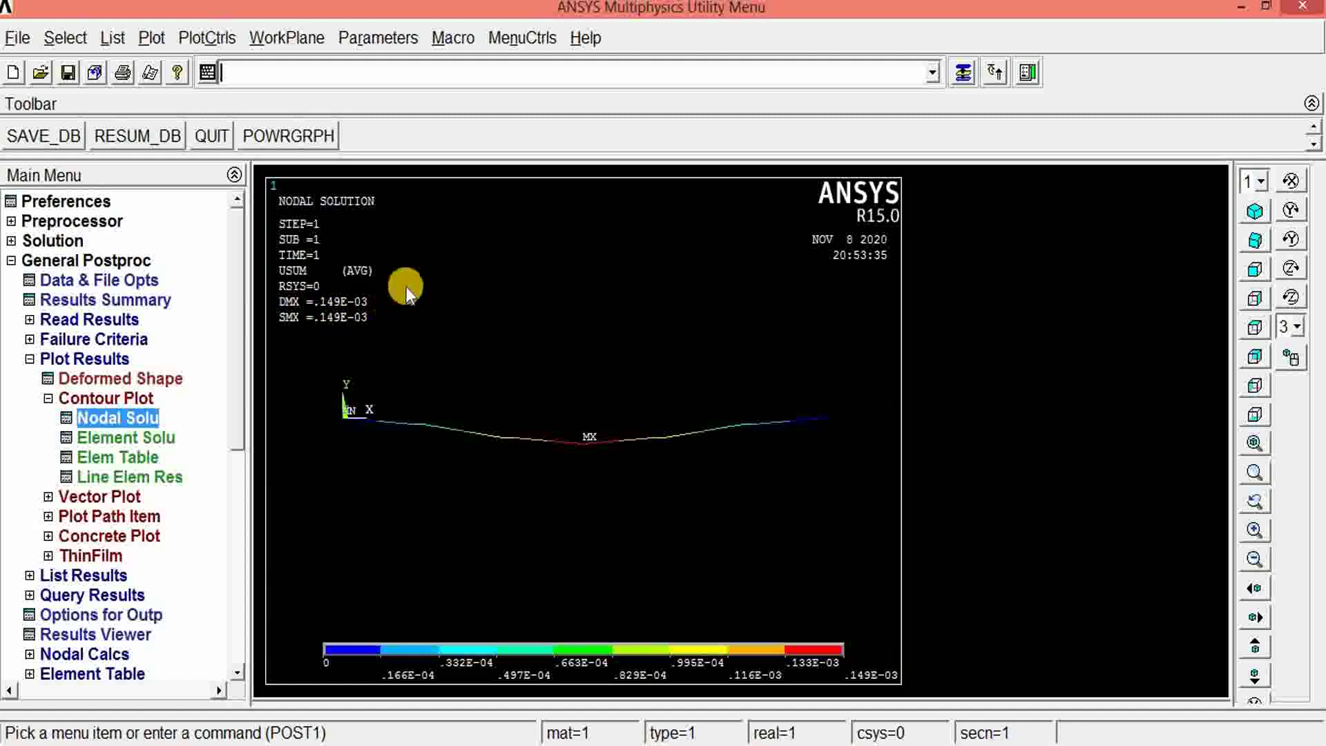
{"action": "left_click", "coordinate": [1254, 241]}
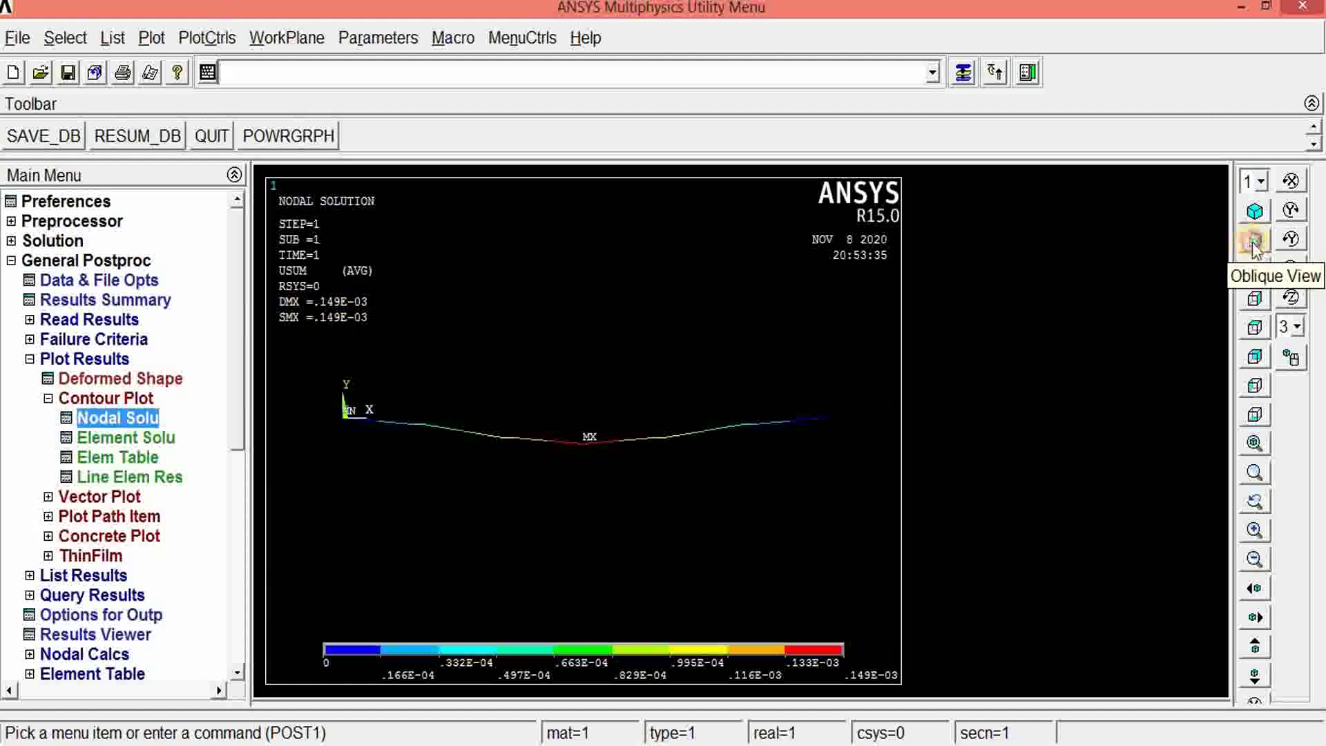
- Turn on the display of element shapes based on real constant descriptions and replot the beam
{"action": "left_click", "coordinate": [185, 38]}
{"action": "mouse_move", "coordinate": [235, 171]}
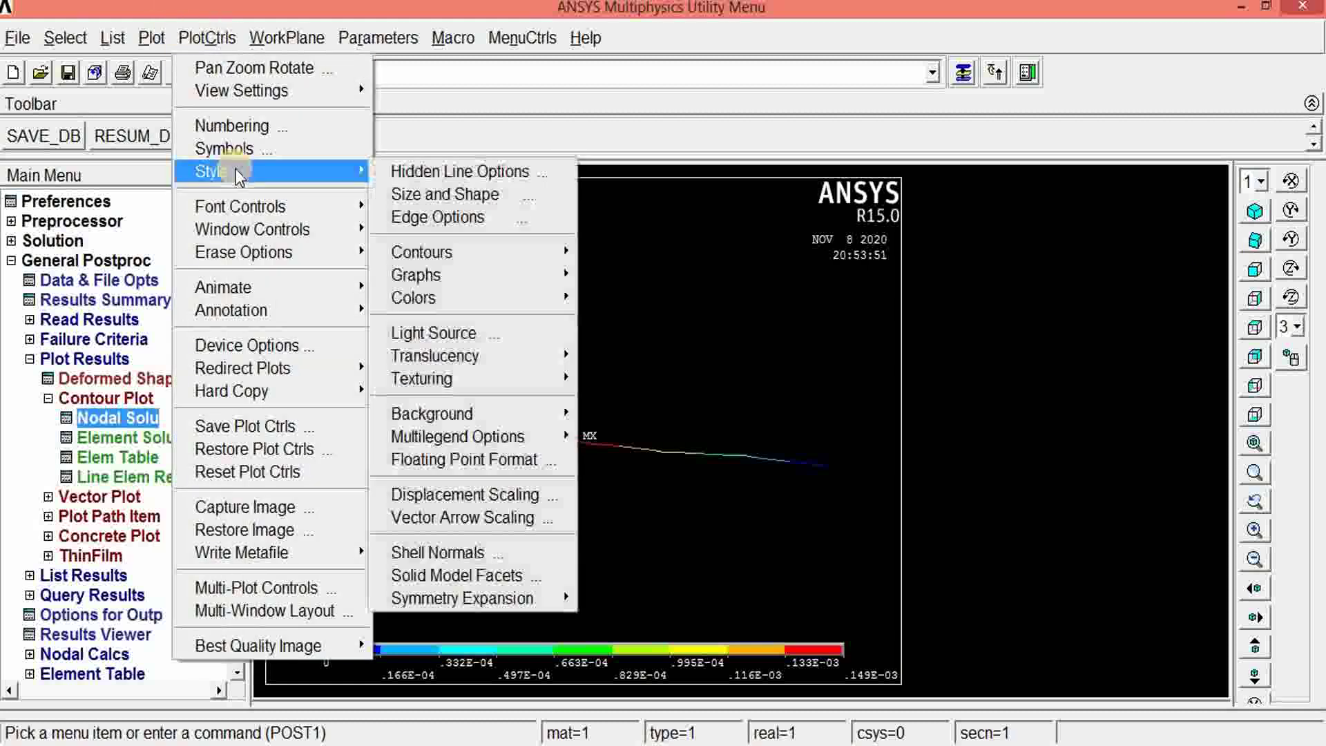
{"action": "left_click", "coordinate": [450, 195]}
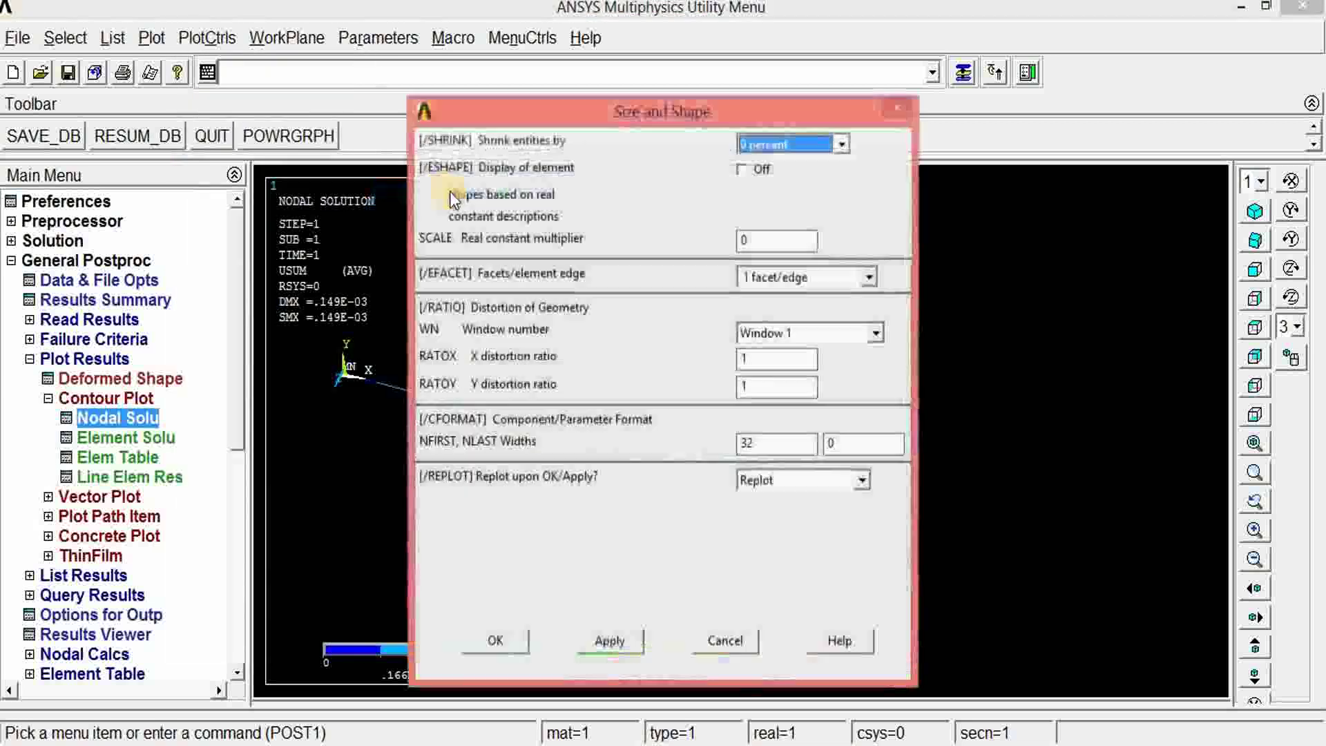
{"action": "left_click", "coordinate": [745, 171]}
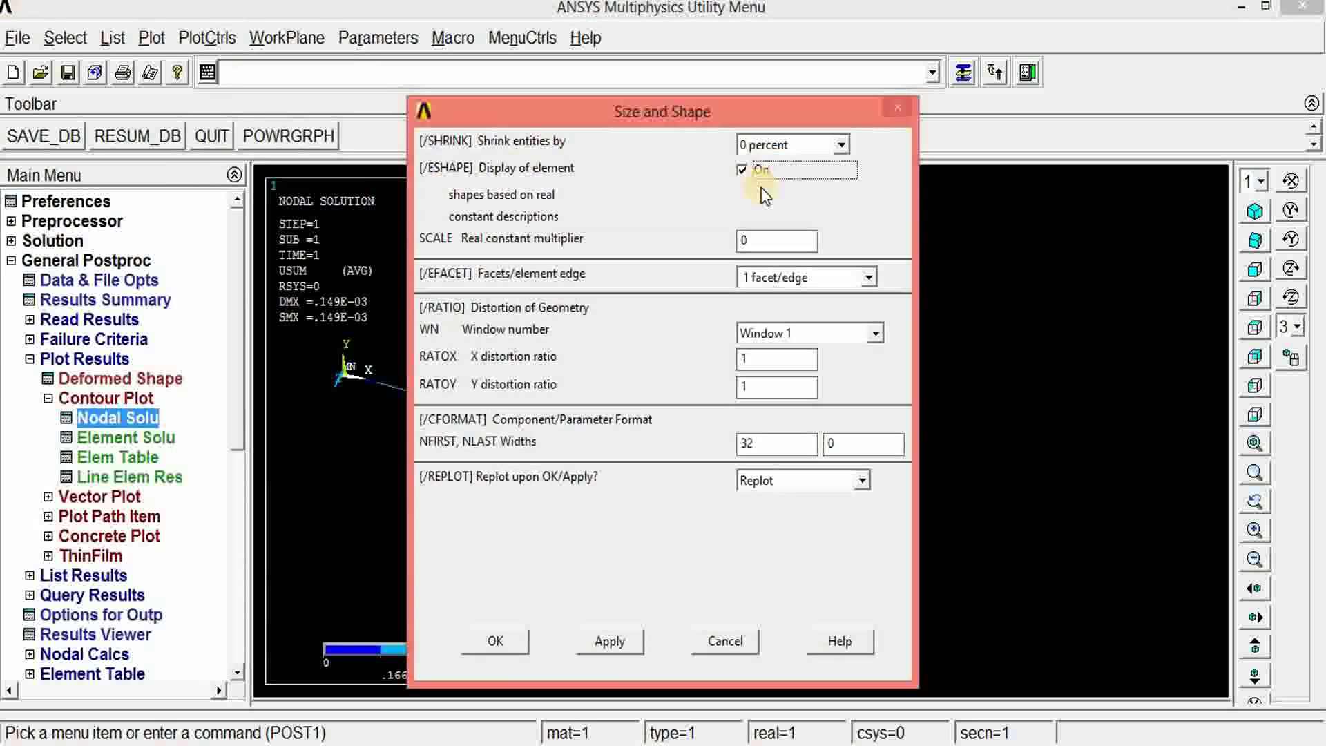
{"action": "left_click", "coordinate": [499, 639]}
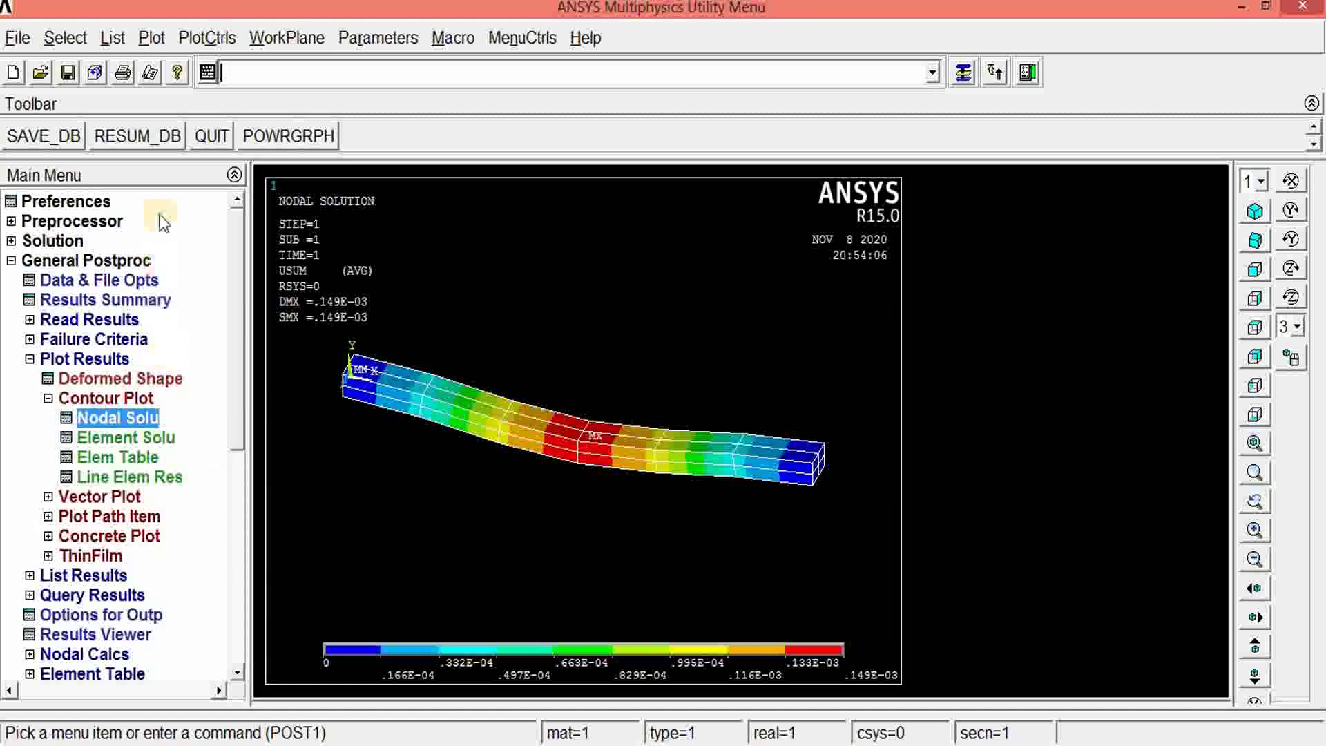
- Animate the beam's mode shape with the von Mises stress SEQV, using 10 frames, a 0.5 second delay and linear acceleration
{"action": "left_click", "coordinate": [203, 36]}
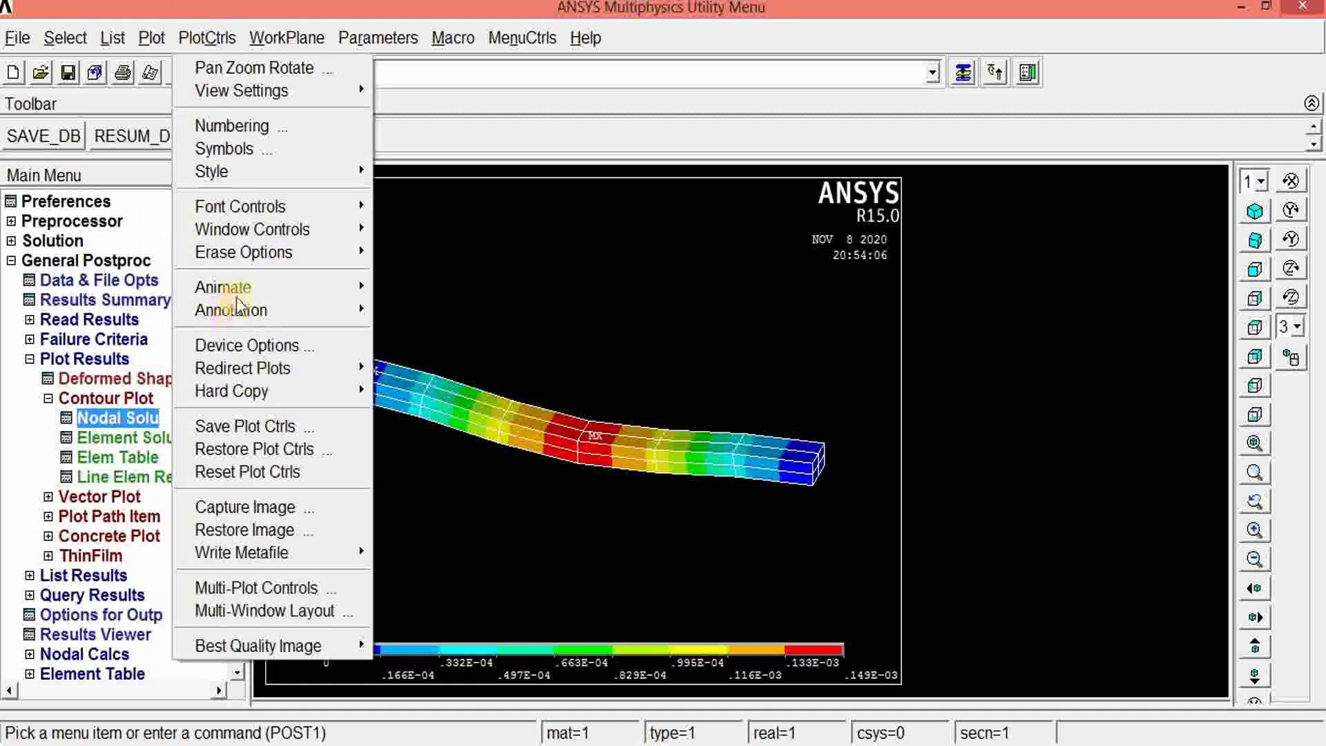
{"action": "mouse_move", "coordinate": [237, 292]}
{"action": "left_click", "coordinate": [424, 290]}
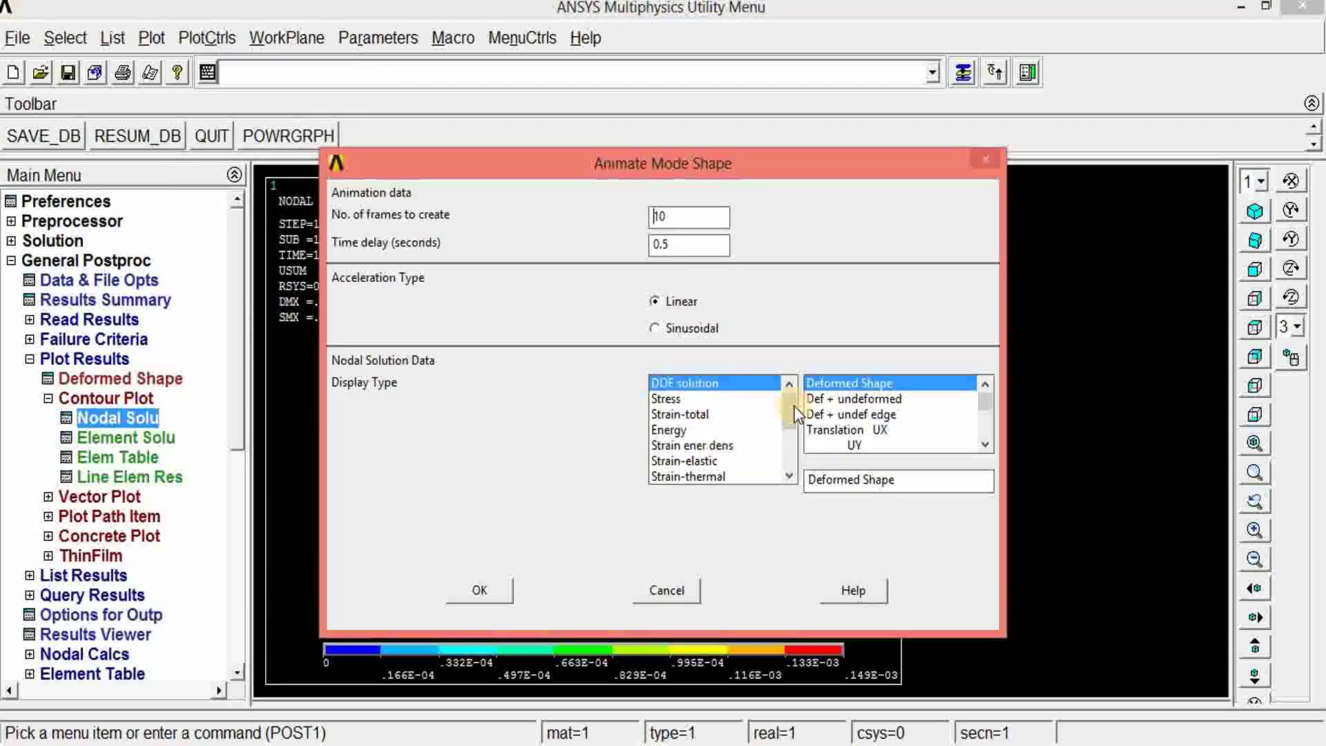
{"action": "scroll", "coordinate": [725, 452], "scroll_direction": "down", "scroll_amount": 3}
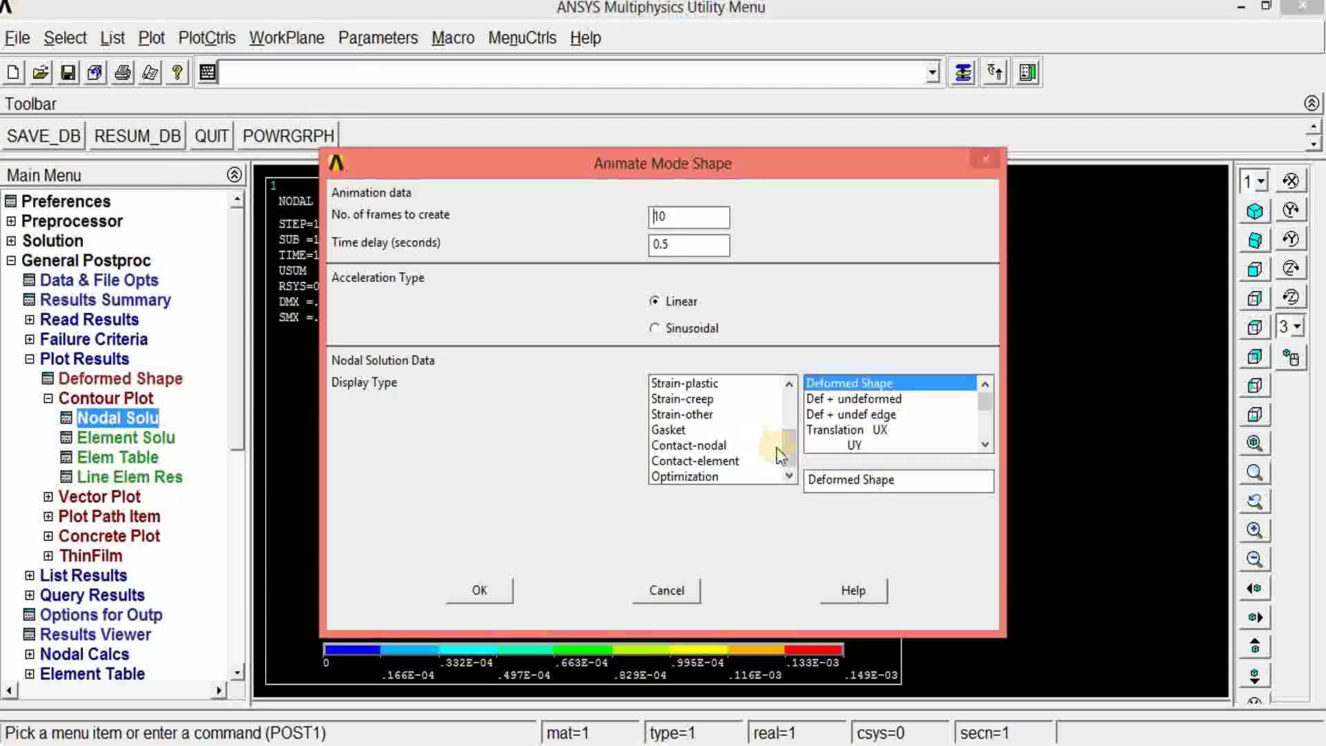
{"action": "scroll", "coordinate": [726, 435], "scroll_direction": "up", "scroll_amount": 3}
{"action": "left_click", "coordinate": [681, 400]}
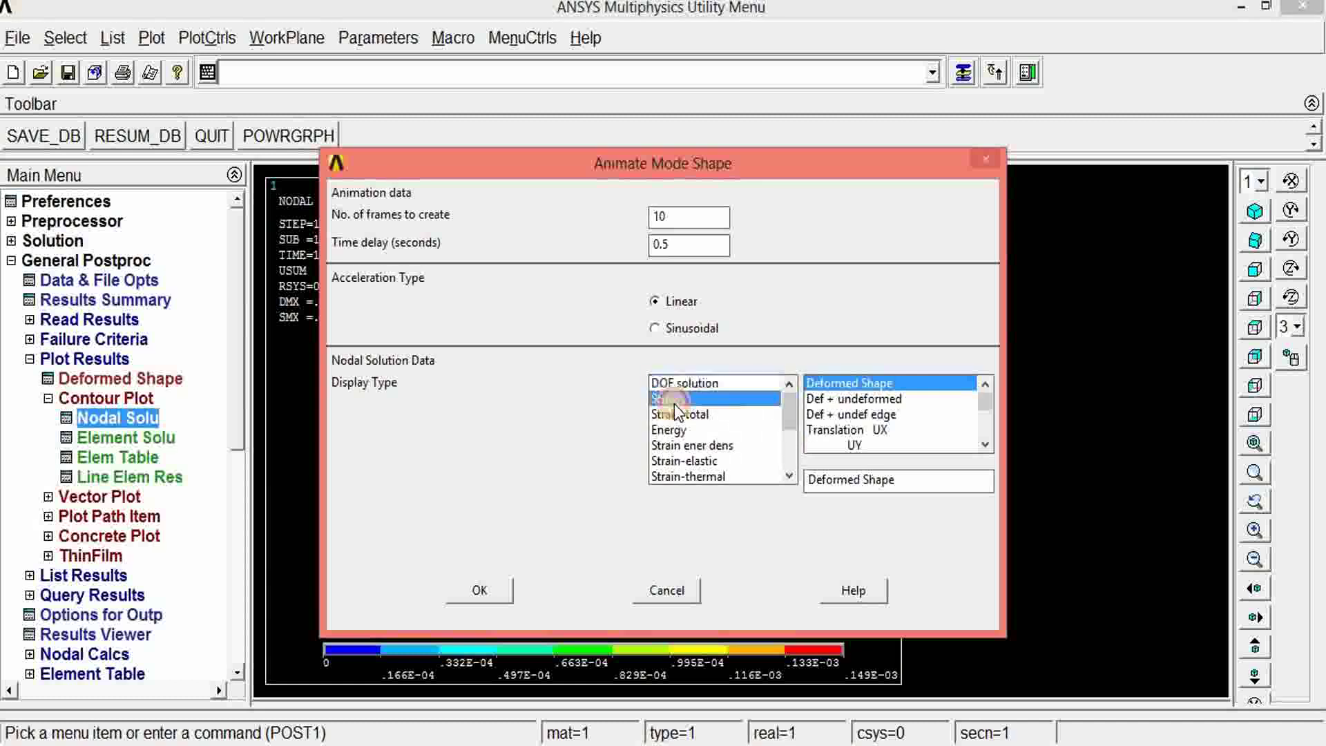
{"action": "left_click_drag", "start_coordinate": [993, 405], "coordinate": [988, 429]}
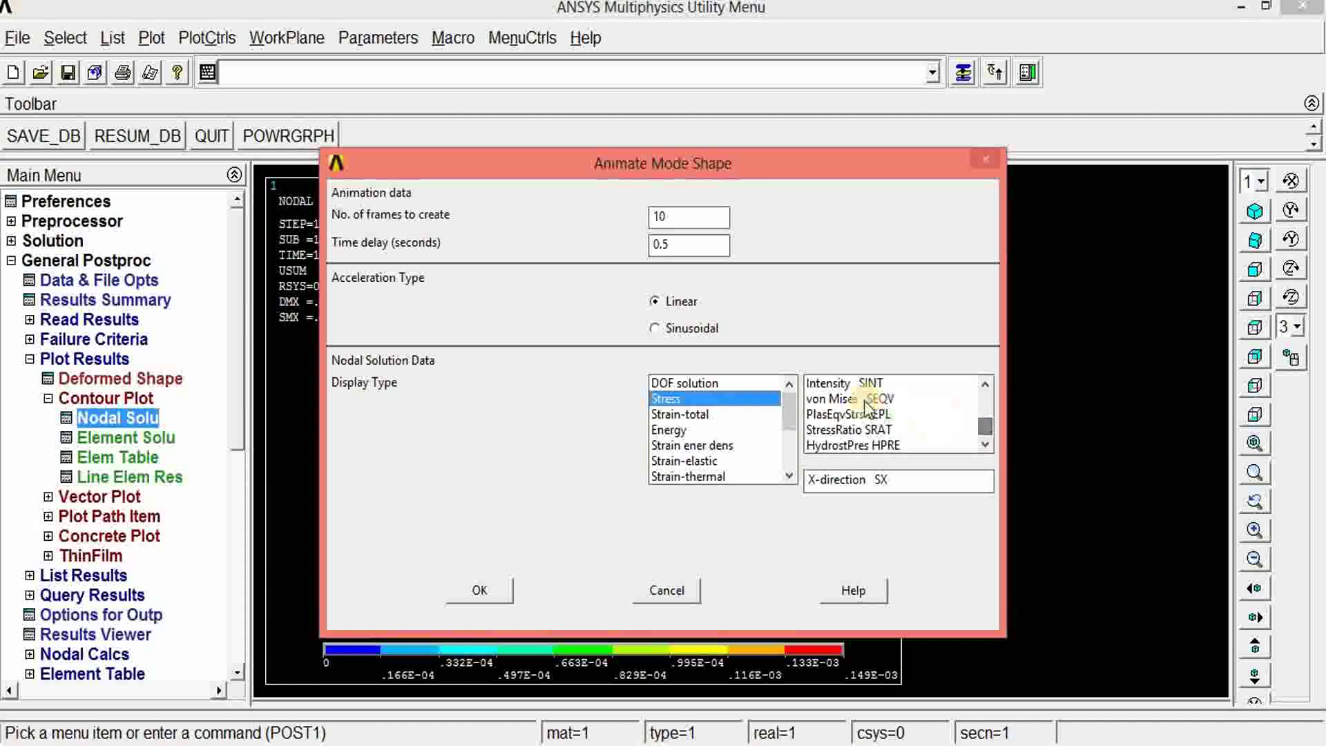
{"action": "left_click", "coordinate": [822, 401]}
{"action": "left_click", "coordinate": [480, 592]}
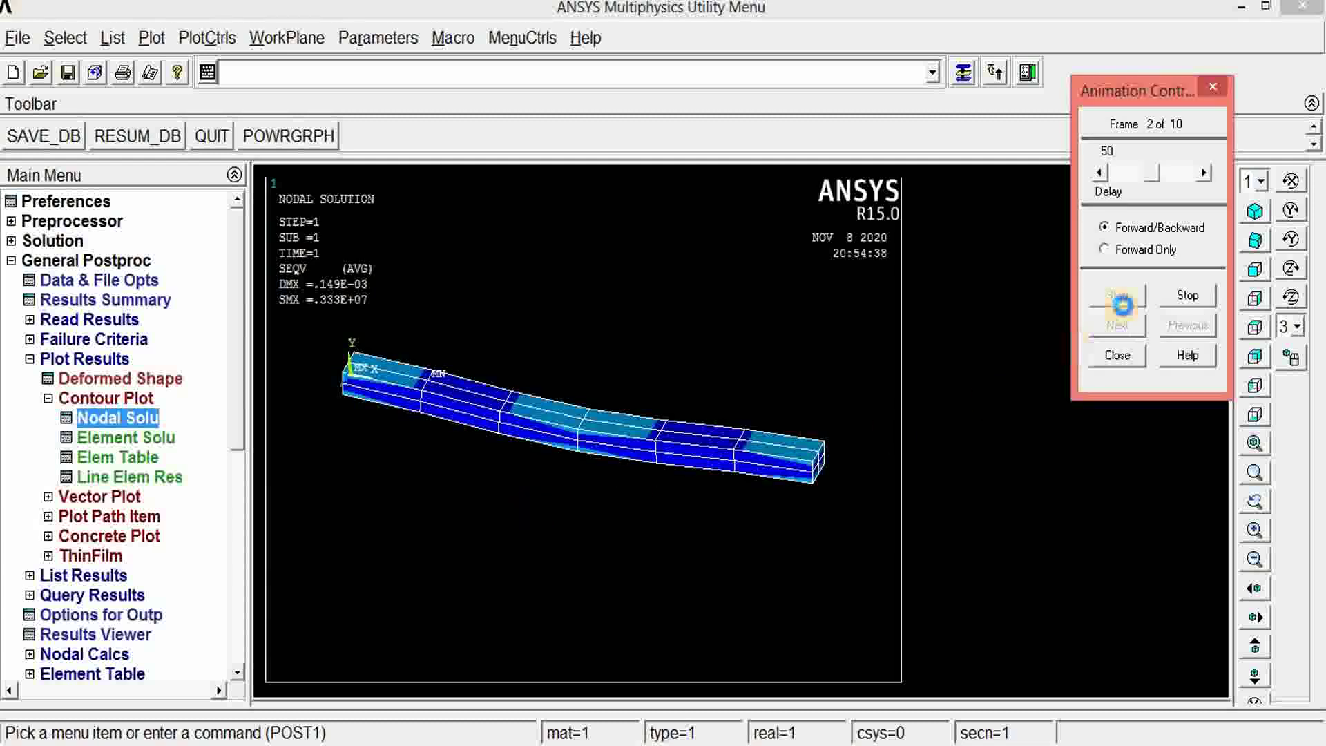
- Set the animation delay to 39, watch the beam deform and stop the playback
{"action": "left_click_drag", "start_coordinate": [1155, 176], "coordinate": [1148, 177]}
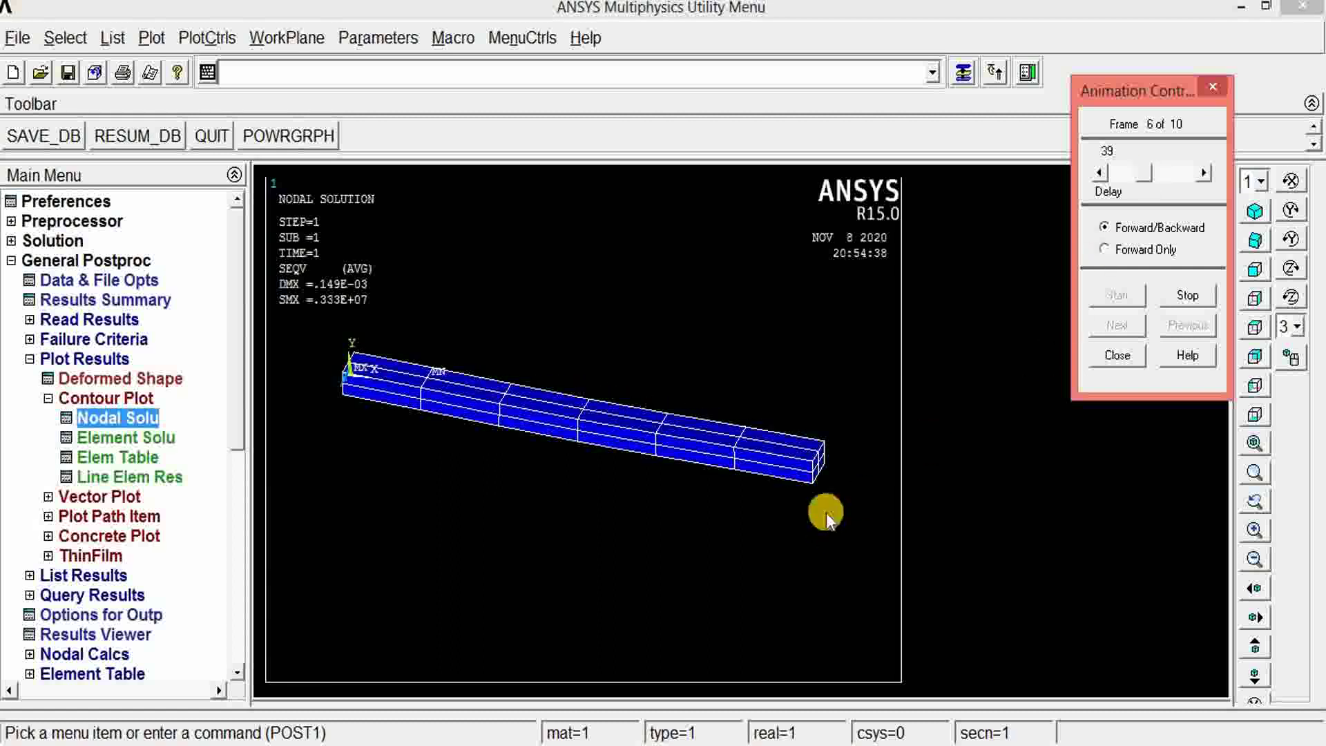
{"action": "mouse_move", "coordinate": [402, 744]}
{"action": "mouse_move", "coordinate": [477, 743]}
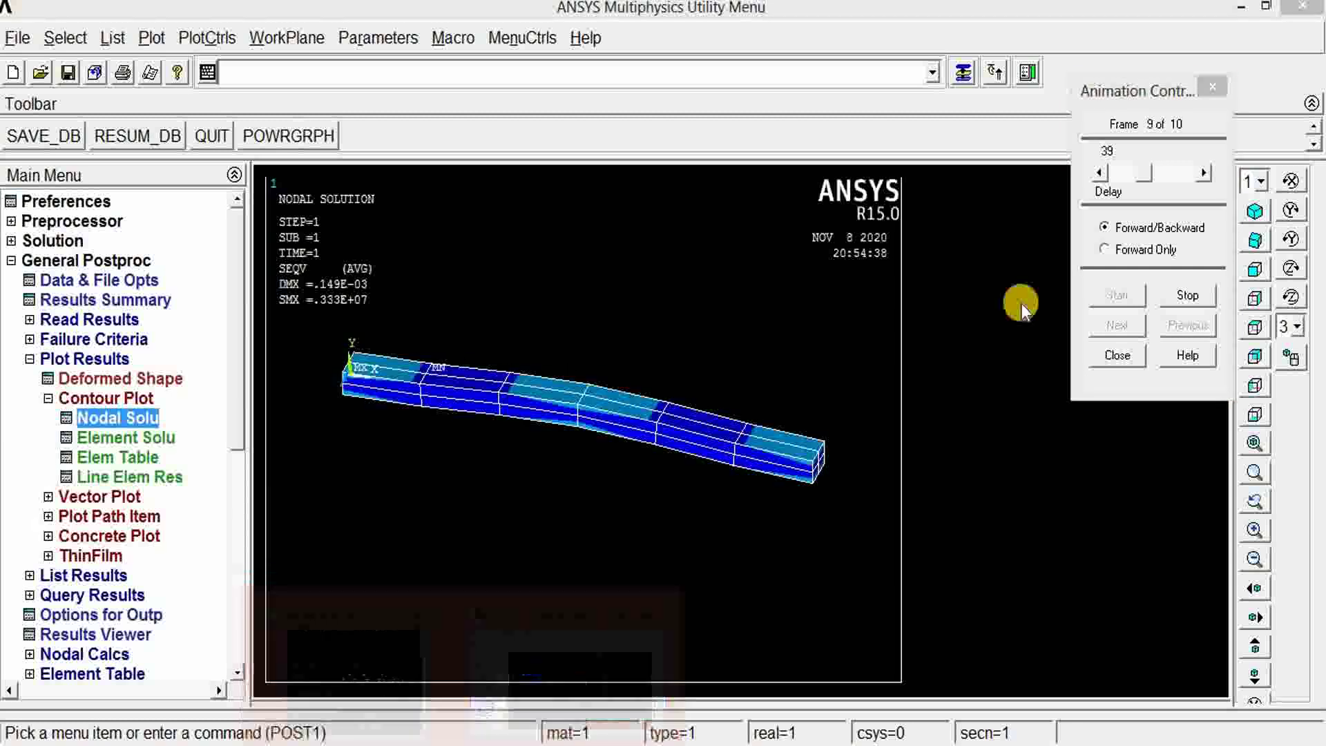
{"action": "left_click", "coordinate": [1204, 299]}
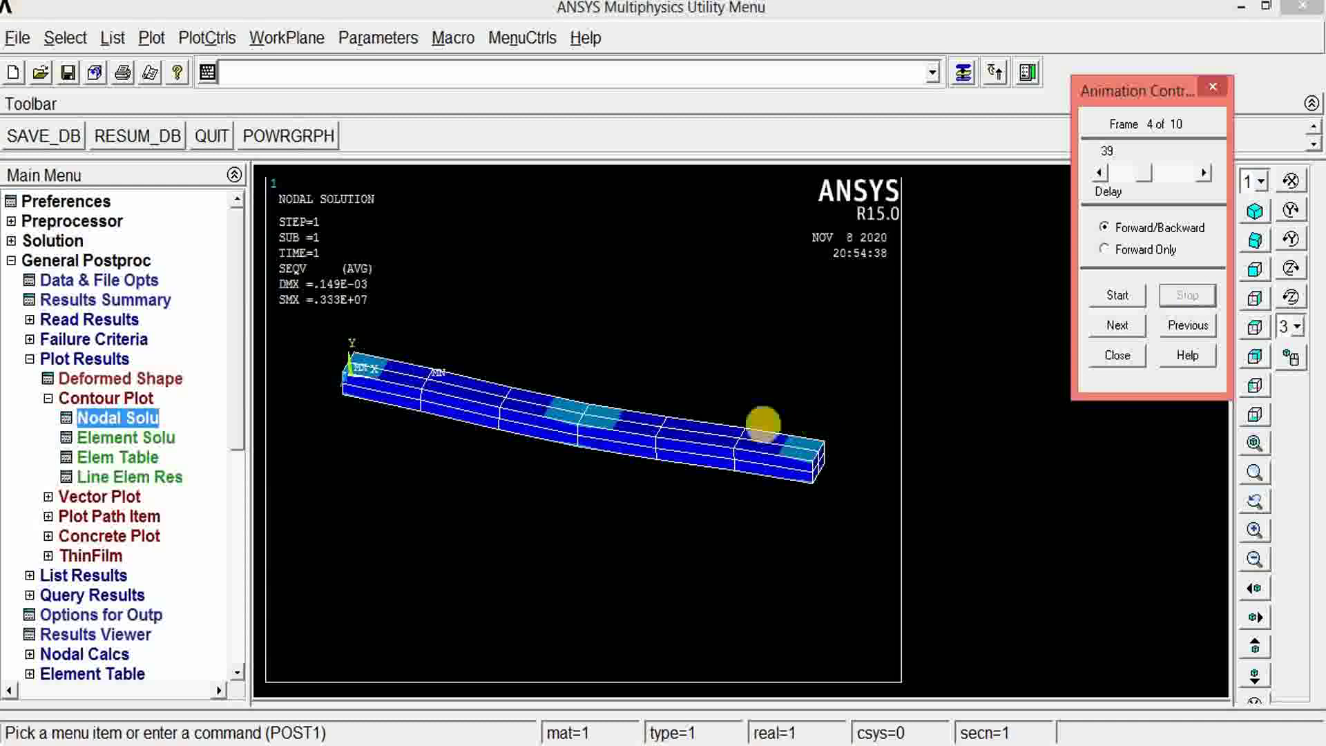
{"action": "left_click", "coordinate": [476, 573]}
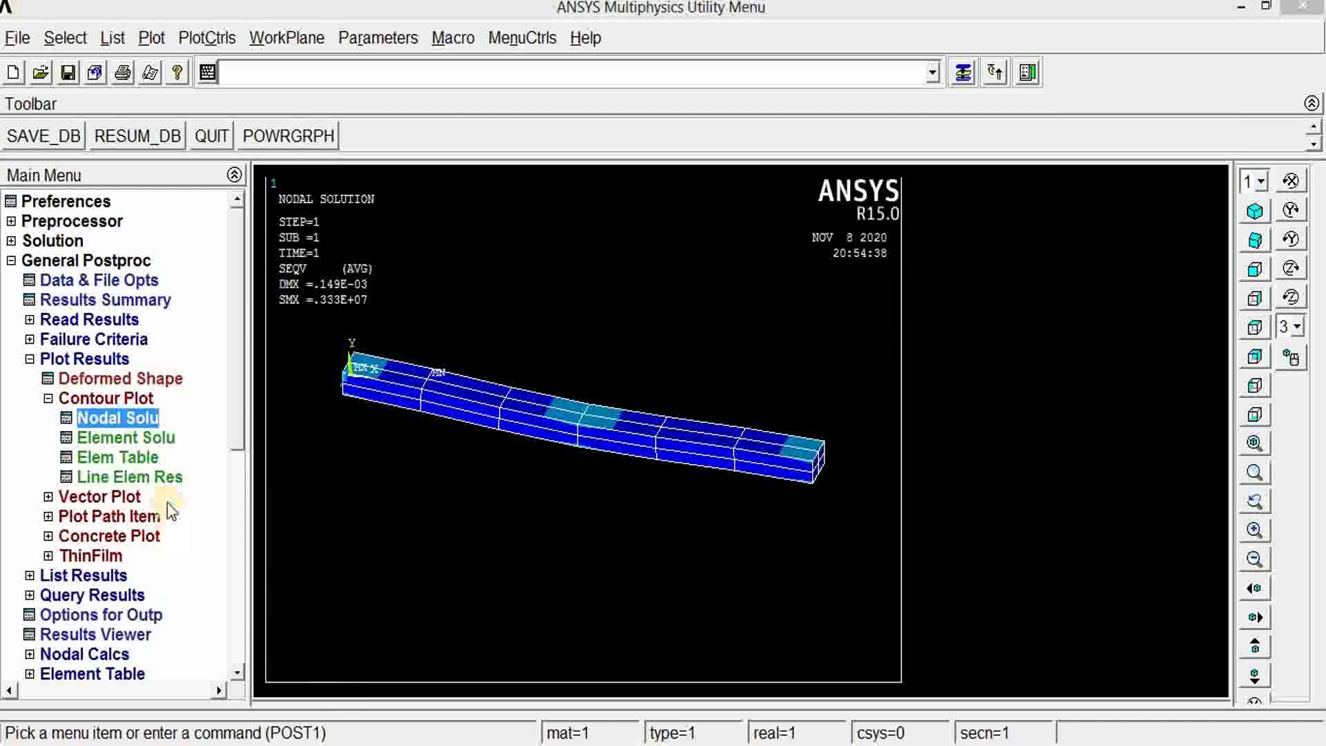
- Define an element table item by sequence number as SMISC, 2
{"action": "left_click_drag", "start_coordinate": [237, 426], "coordinate": [234, 453]}
{"action": "left_click", "coordinate": [29, 299]}
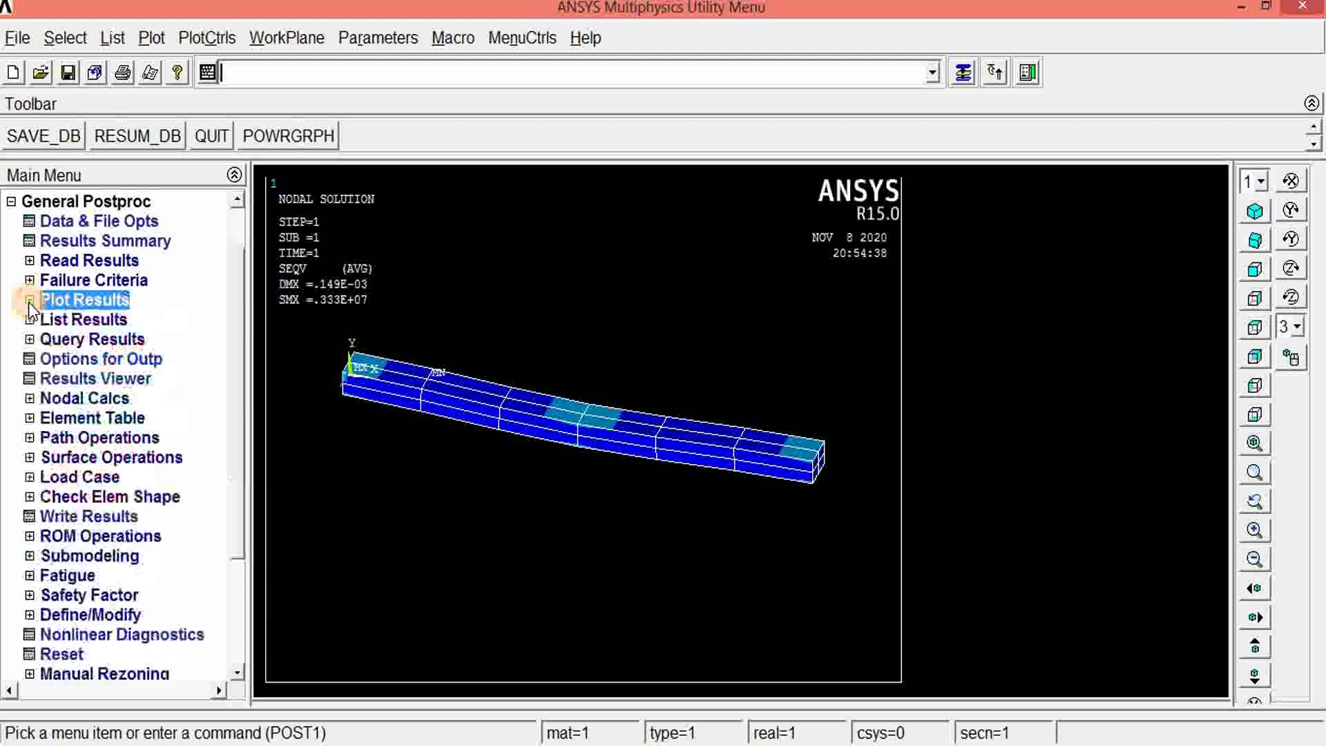
{"action": "left_click", "coordinate": [30, 420]}
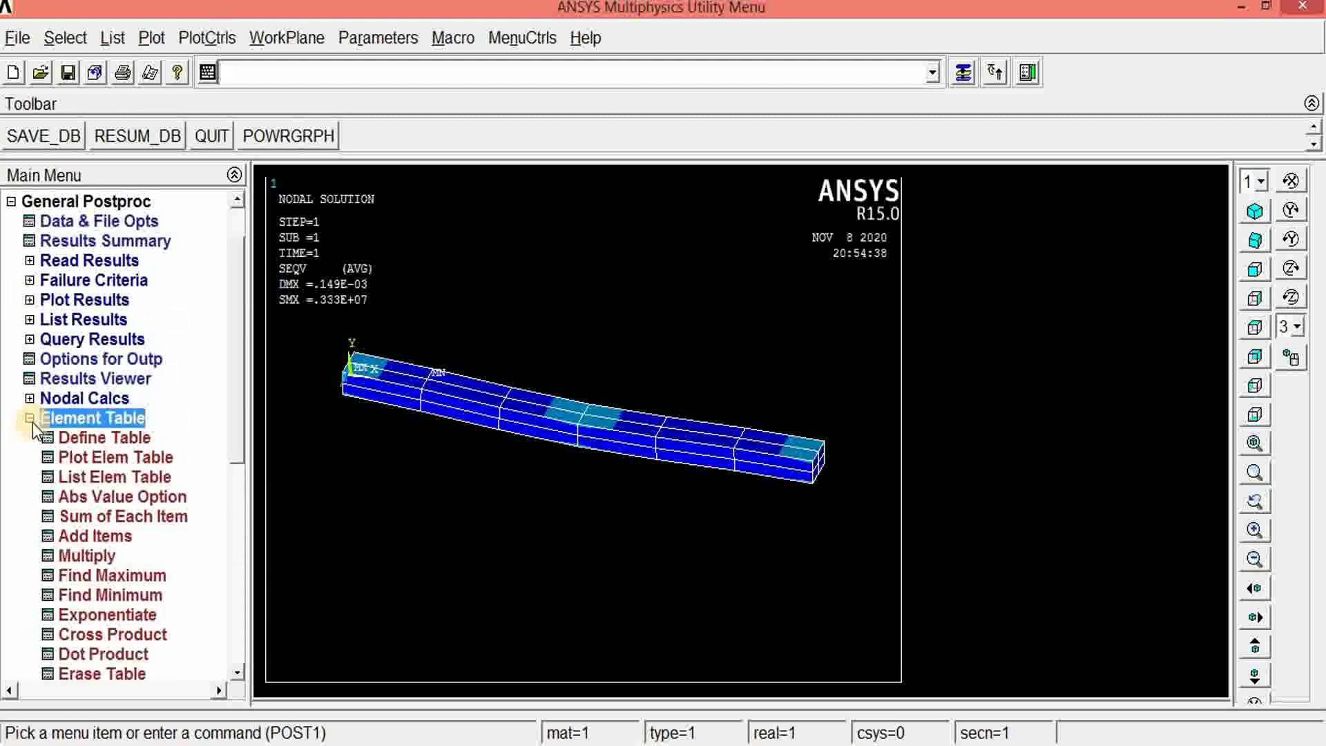
{"action": "left_click", "coordinate": [89, 442]}
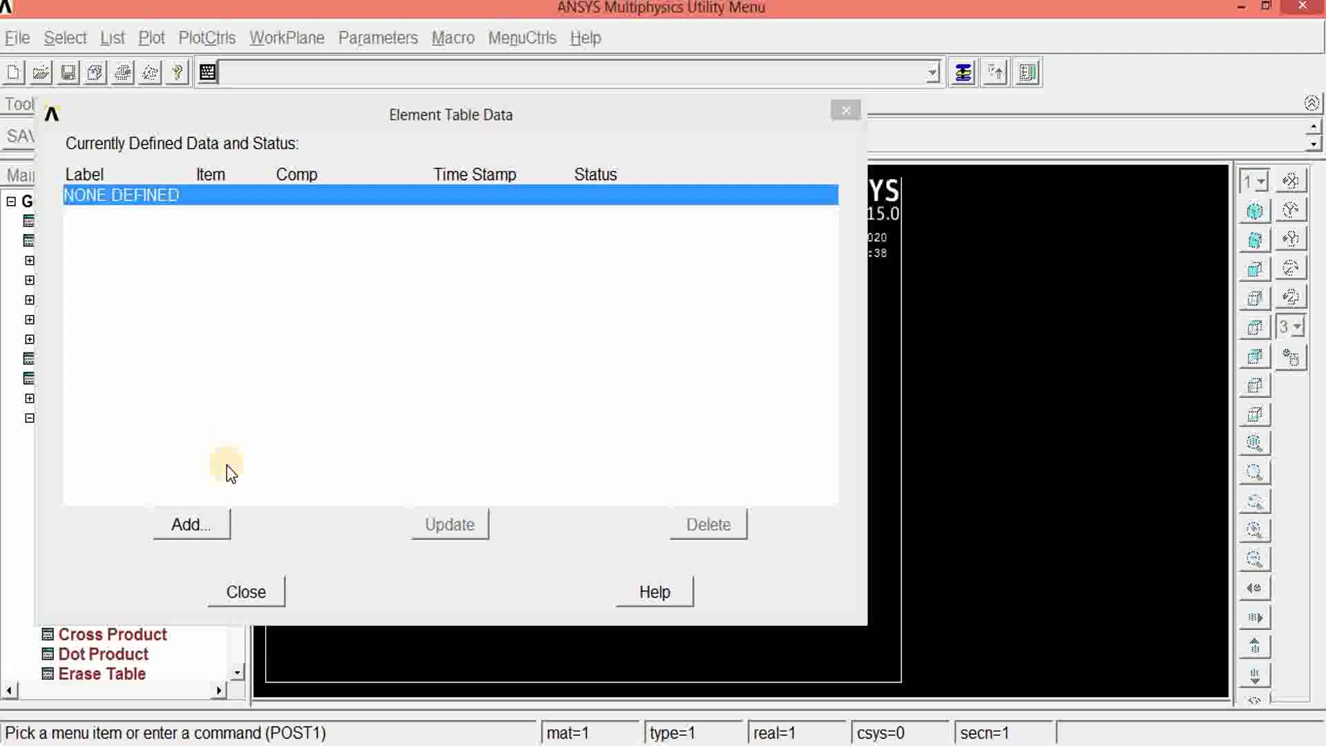
{"action": "left_click", "coordinate": [195, 523]}
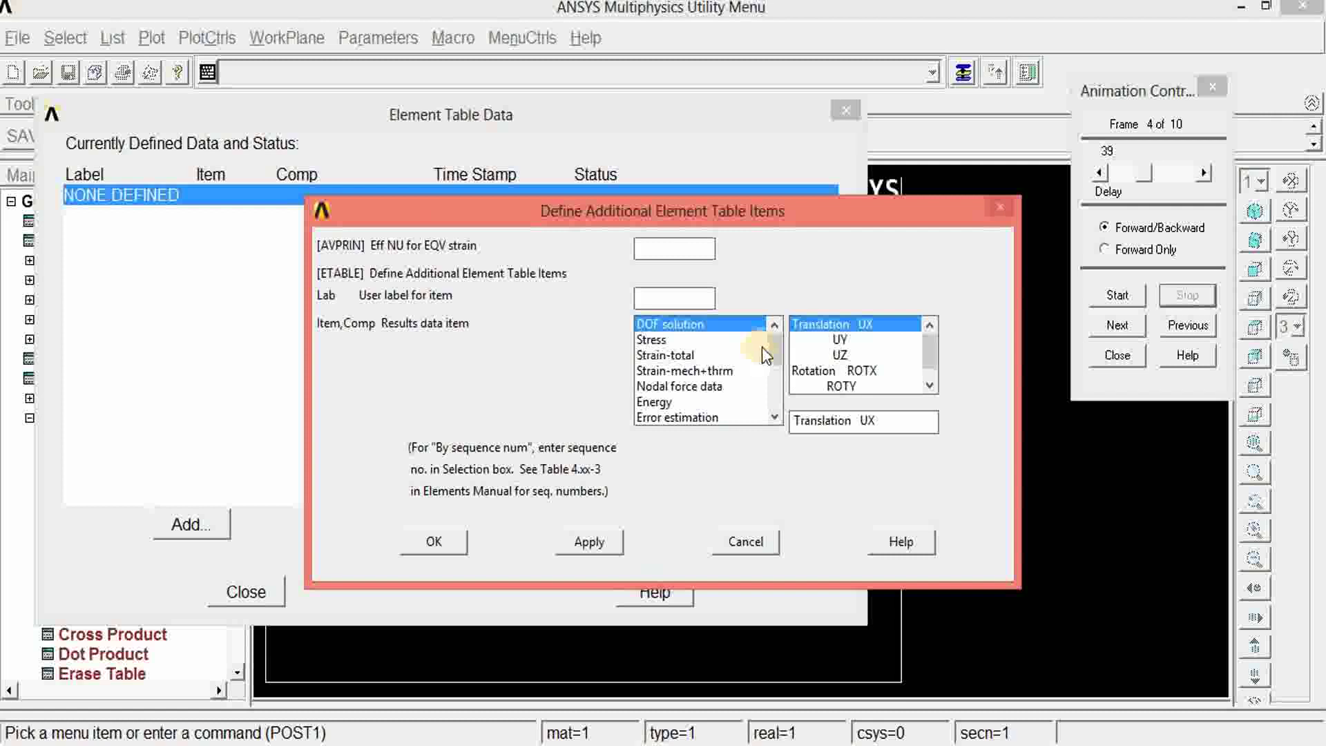
{"action": "left_click_drag", "start_coordinate": [774, 347], "coordinate": [776, 412]}
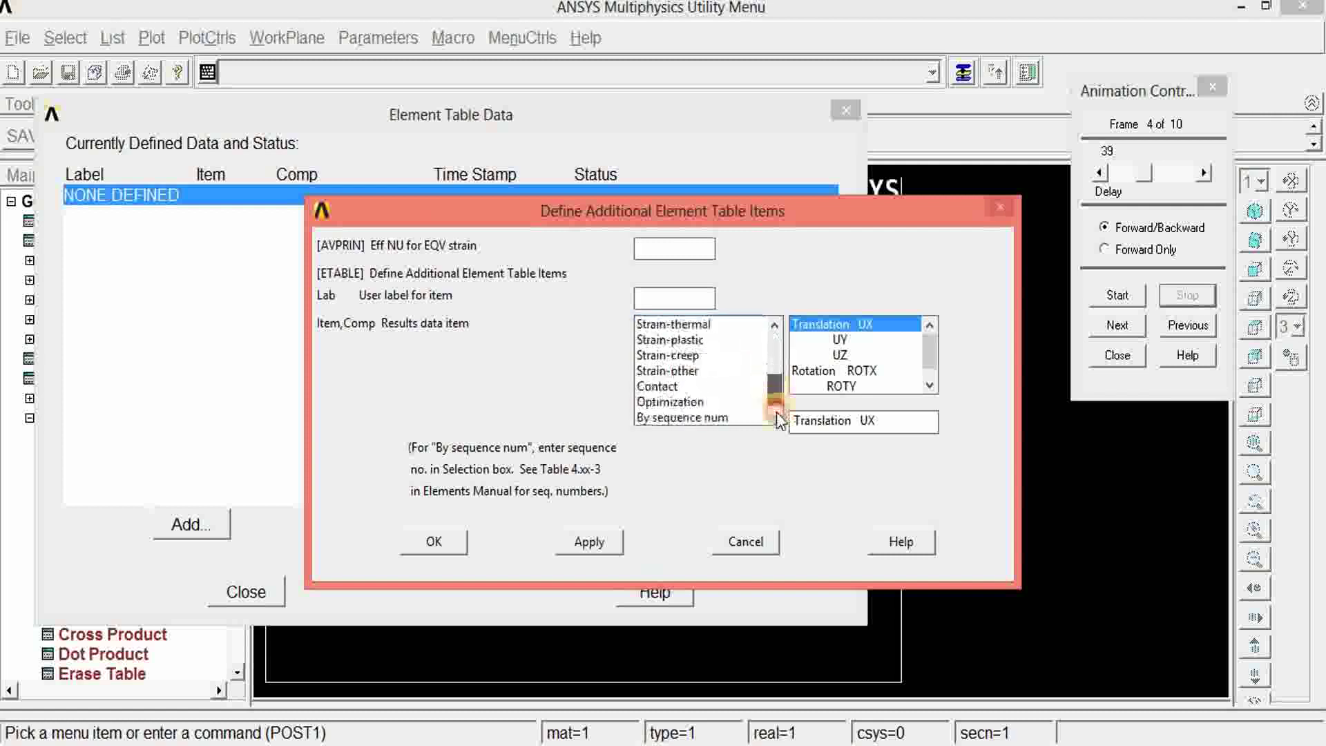
{"action": "left_click", "coordinate": [690, 419]}
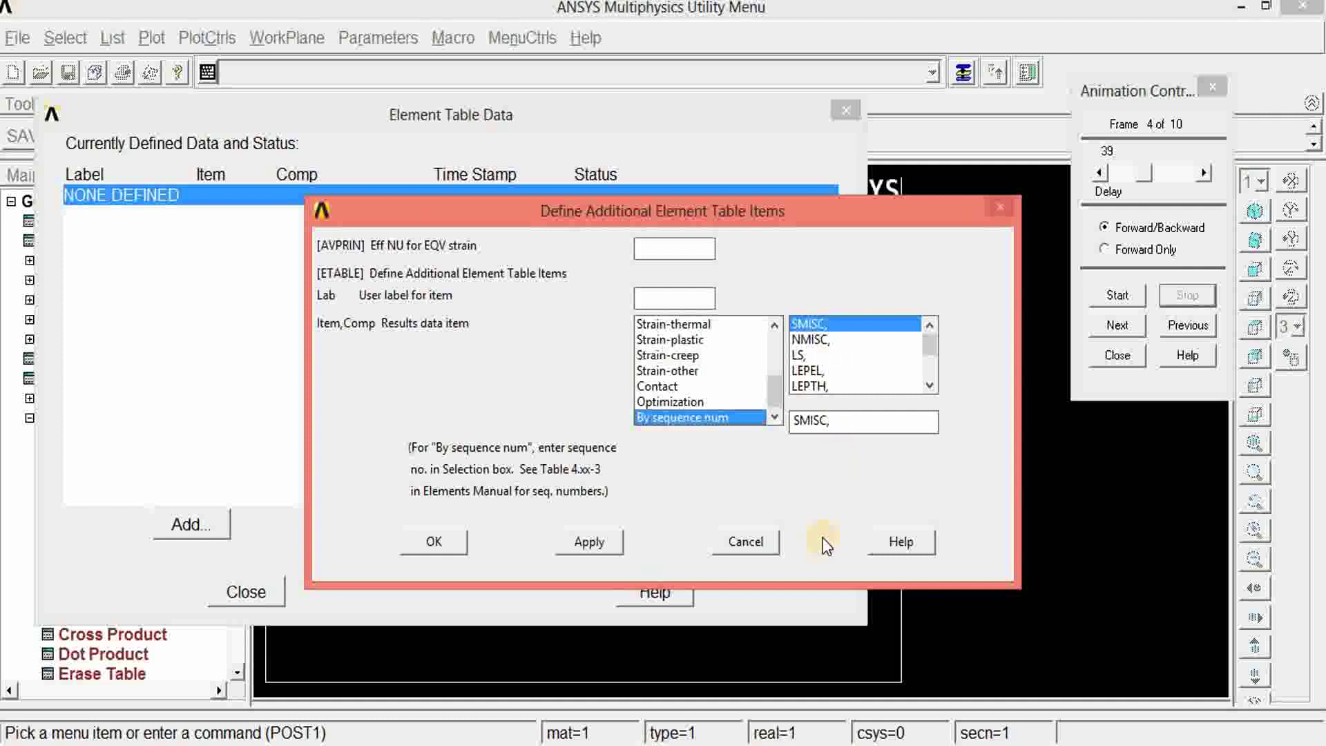
{"action": "left_click", "coordinate": [837, 427]}
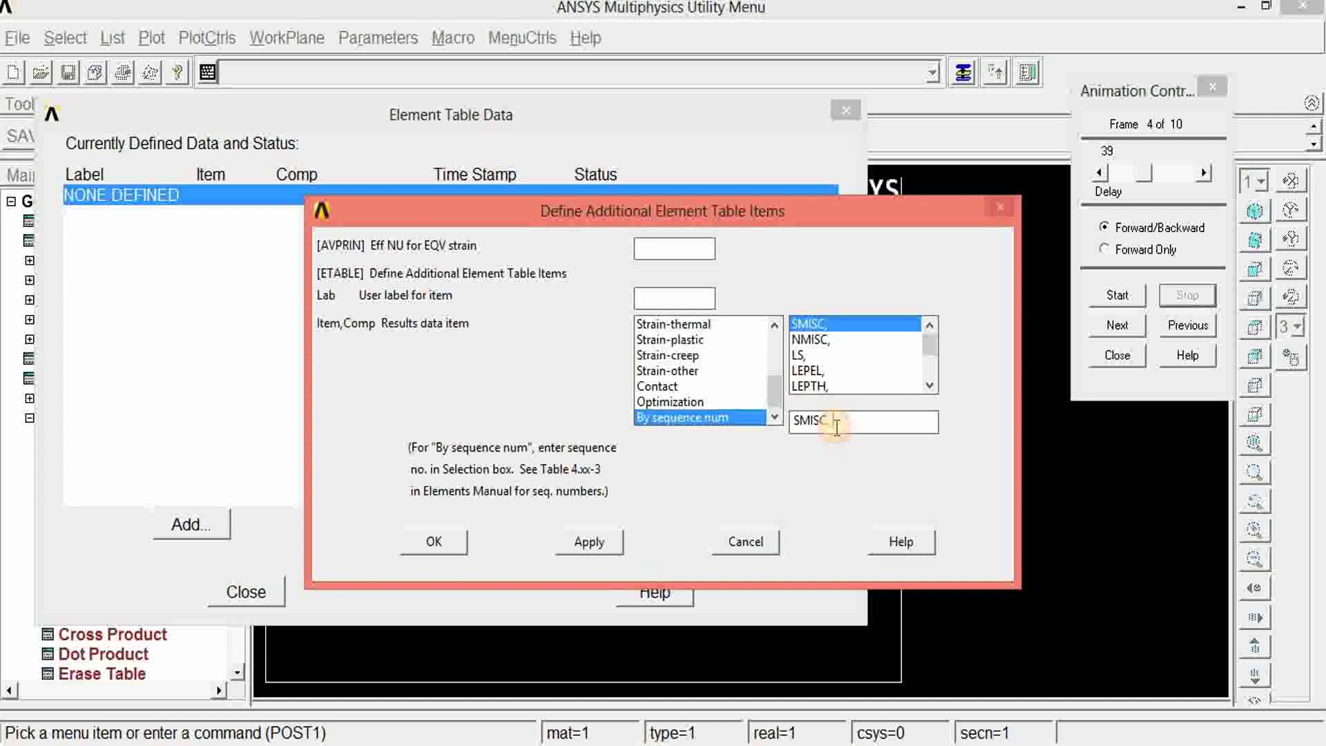
{"action": "type", "text": "2"}
{"action": "left_click", "coordinate": [590, 545]}
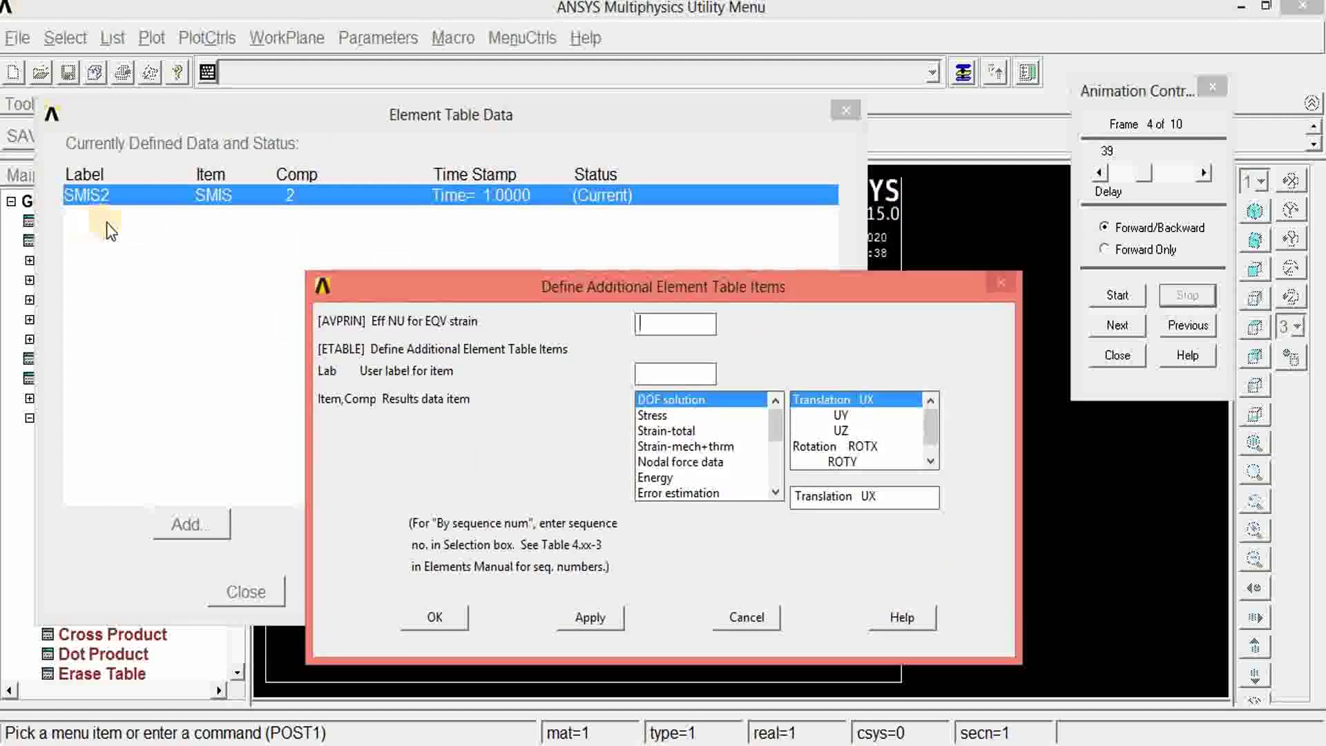
- Add a second element table item by sequence number as SMISC, 8
{"action": "left_click_drag", "start_coordinate": [473, 287], "coordinate": [438, 139]}
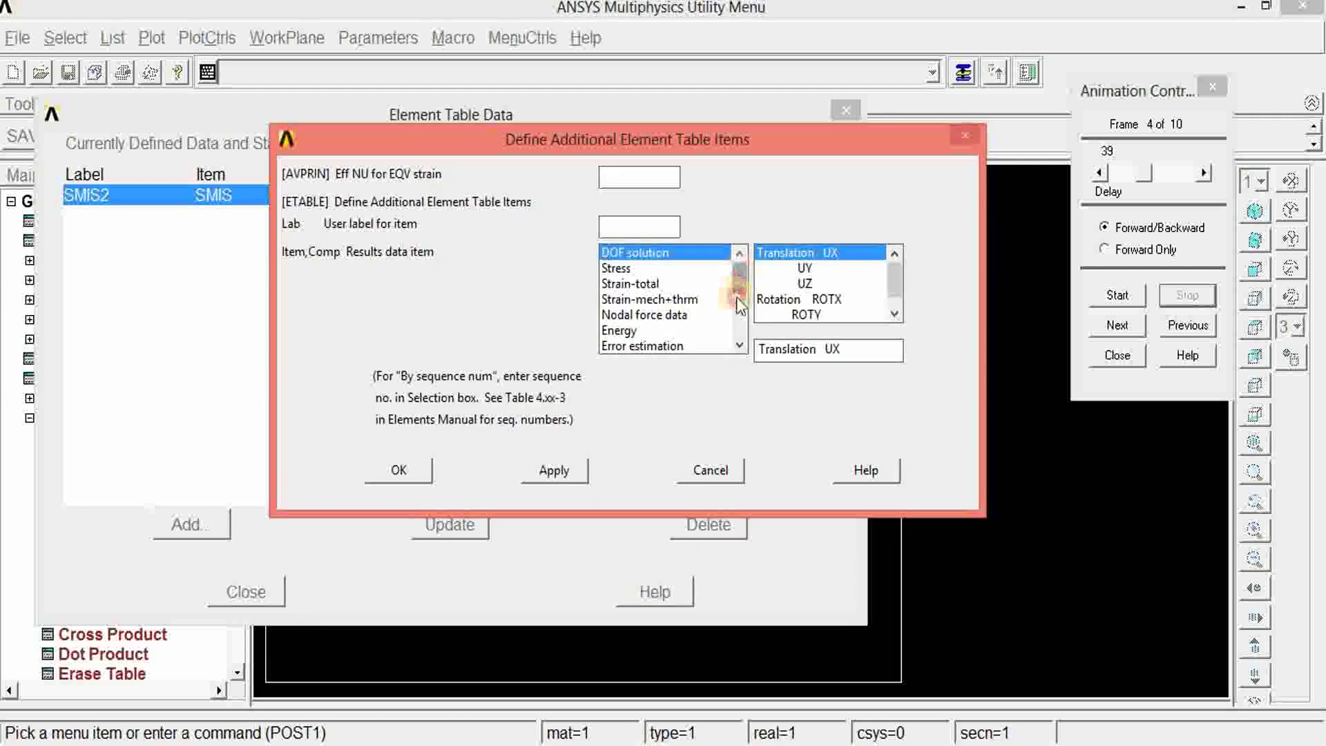
{"action": "scroll", "coordinate": [736, 297], "scroll_direction": "down", "scroll_amount": 3}
{"action": "left_click", "coordinate": [661, 350]}
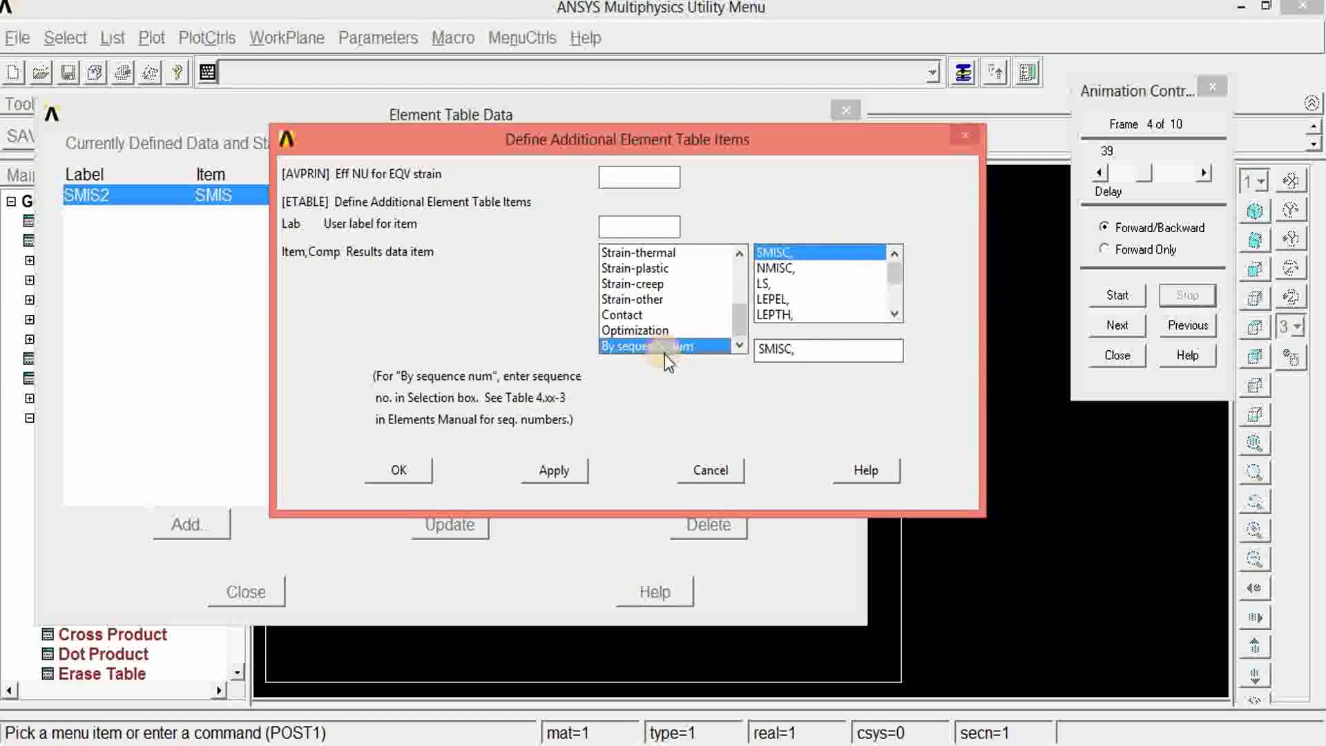
{"action": "left_click", "coordinate": [803, 351]}
{"action": "left_click", "coordinate": [555, 470]}
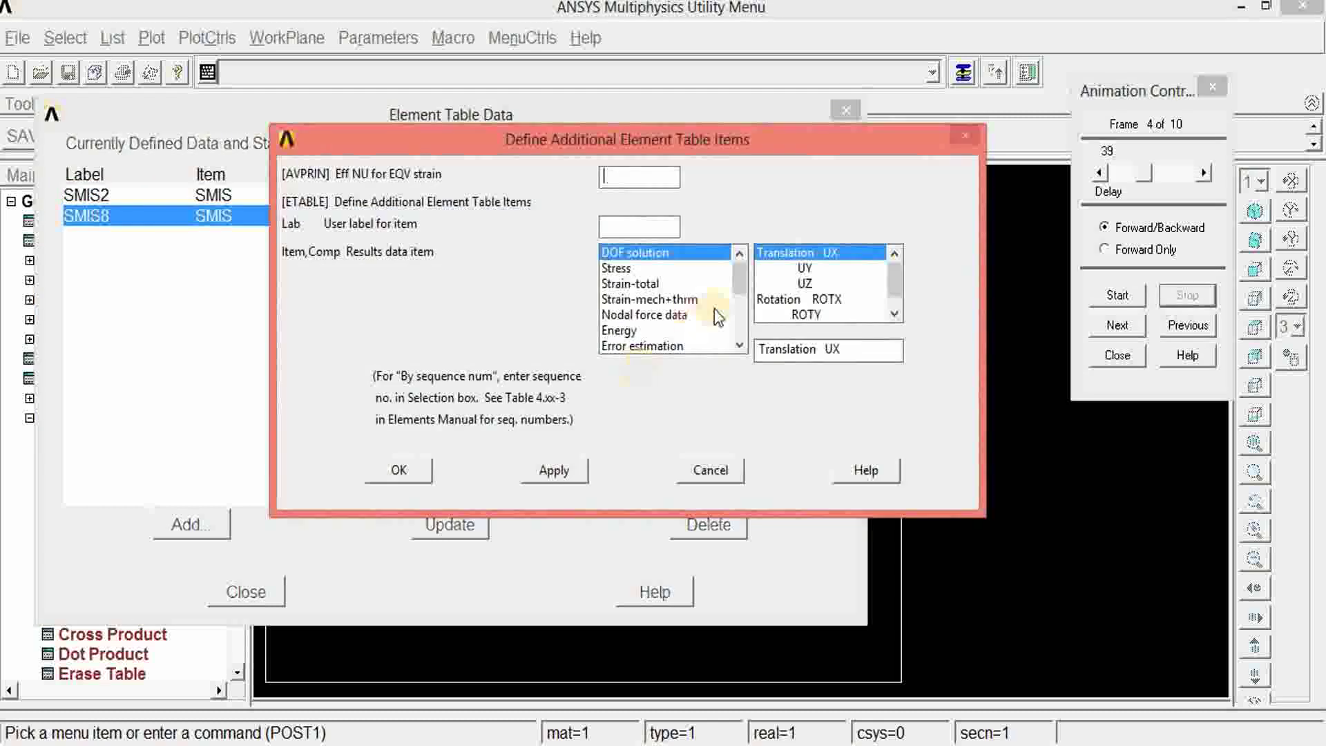
- Add a third element table item by sequence number as SMISC, 6
{"action": "scroll", "coordinate": [738, 334], "scroll_direction": "down", "scroll_amount": 3}
{"action": "left_click", "coordinate": [678, 343]}
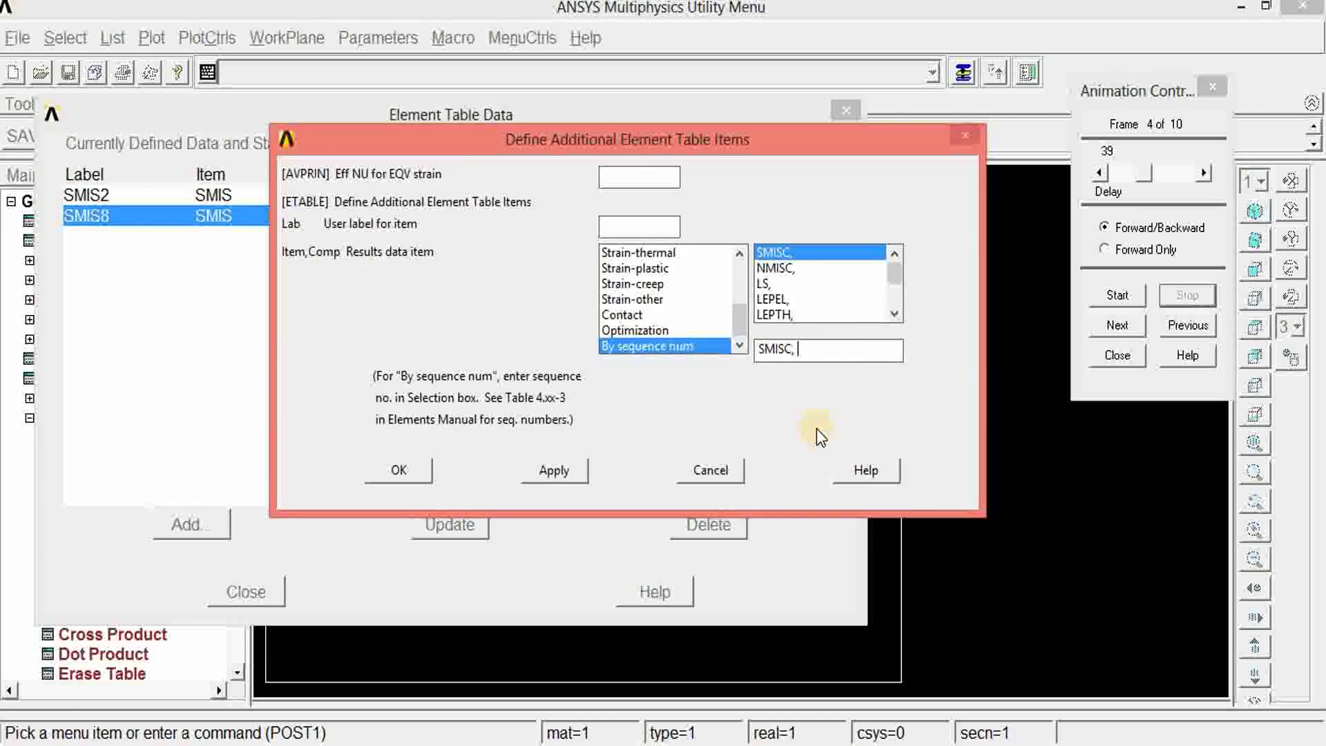
{"action": "type", "text": "6"}
{"action": "left_click", "coordinate": [554, 471]}
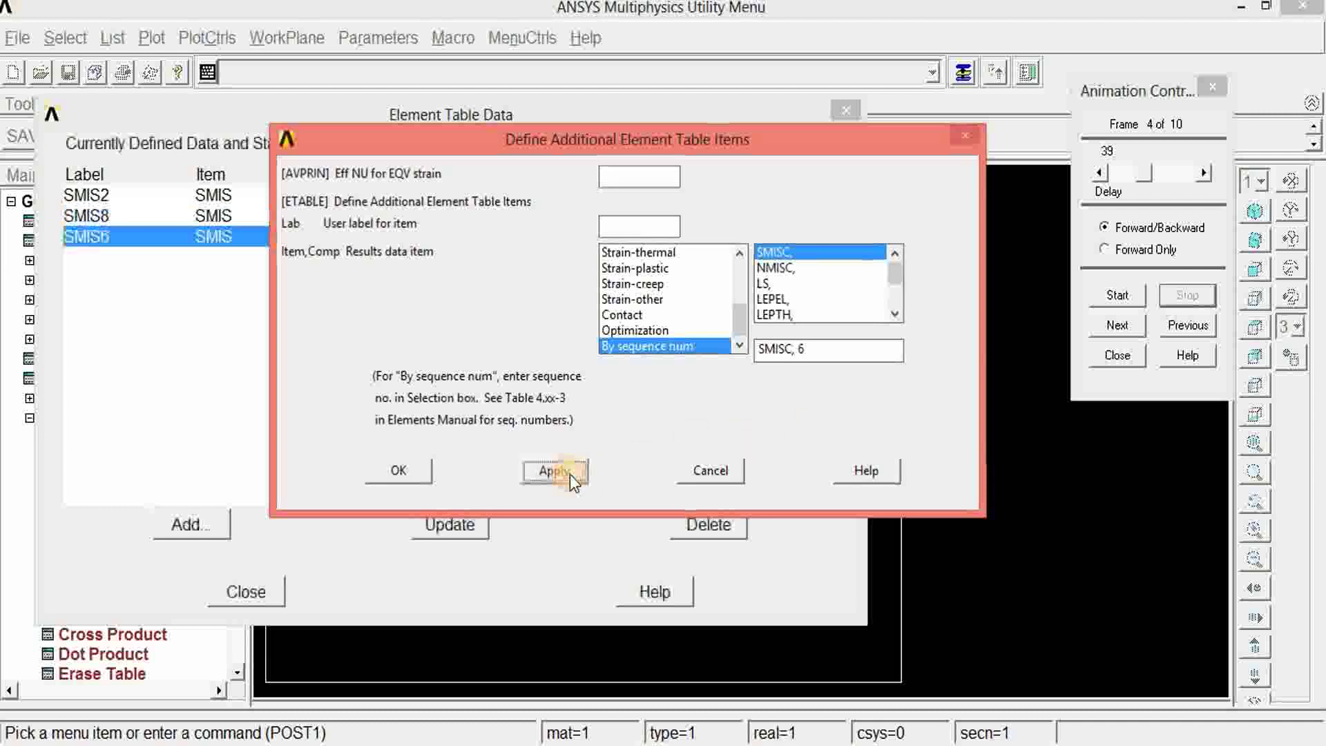
- Add a fourth element table item by sequence number as SMISC, 12 and finish the element table definition
{"action": "left_click", "coordinate": [739, 318]}
{"action": "left_click", "coordinate": [663, 346]}
{"action": "left_click", "coordinate": [797, 353]}
{"action": "type", "text": "12"}
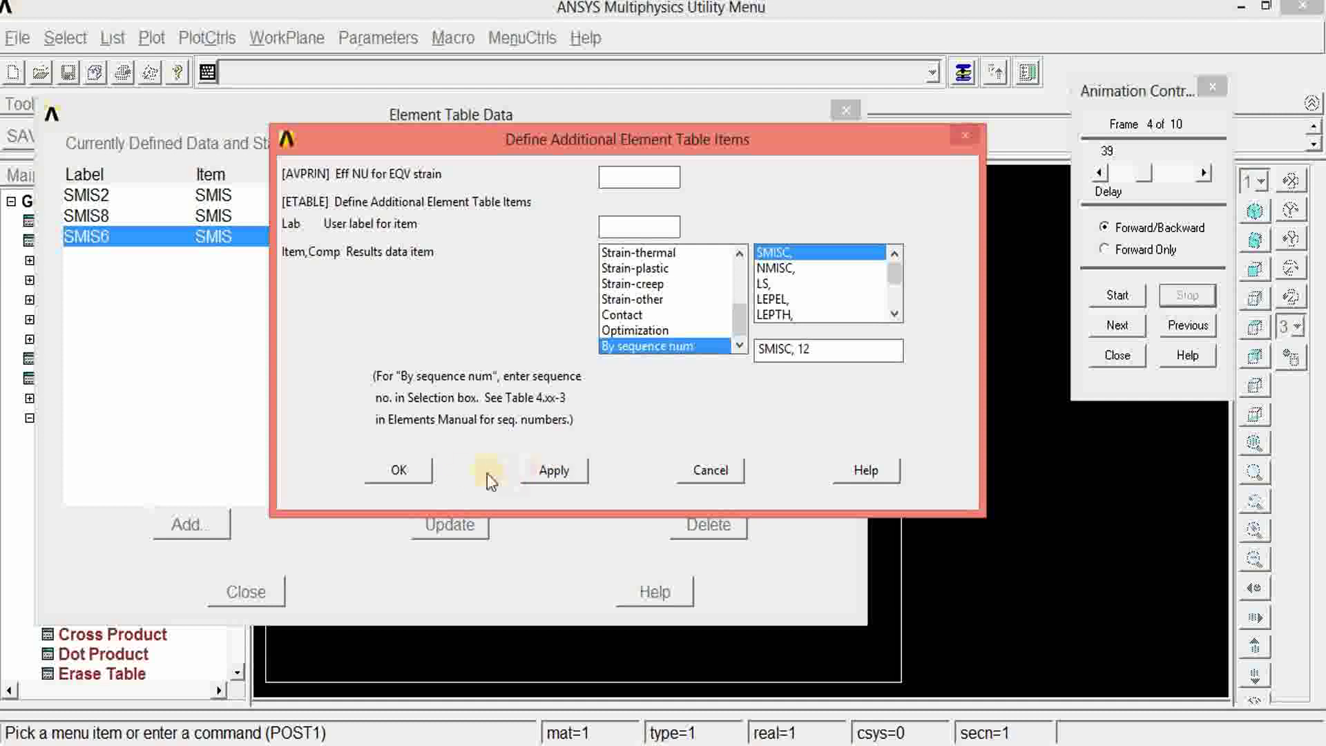
{"action": "left_click", "coordinate": [421, 473]}
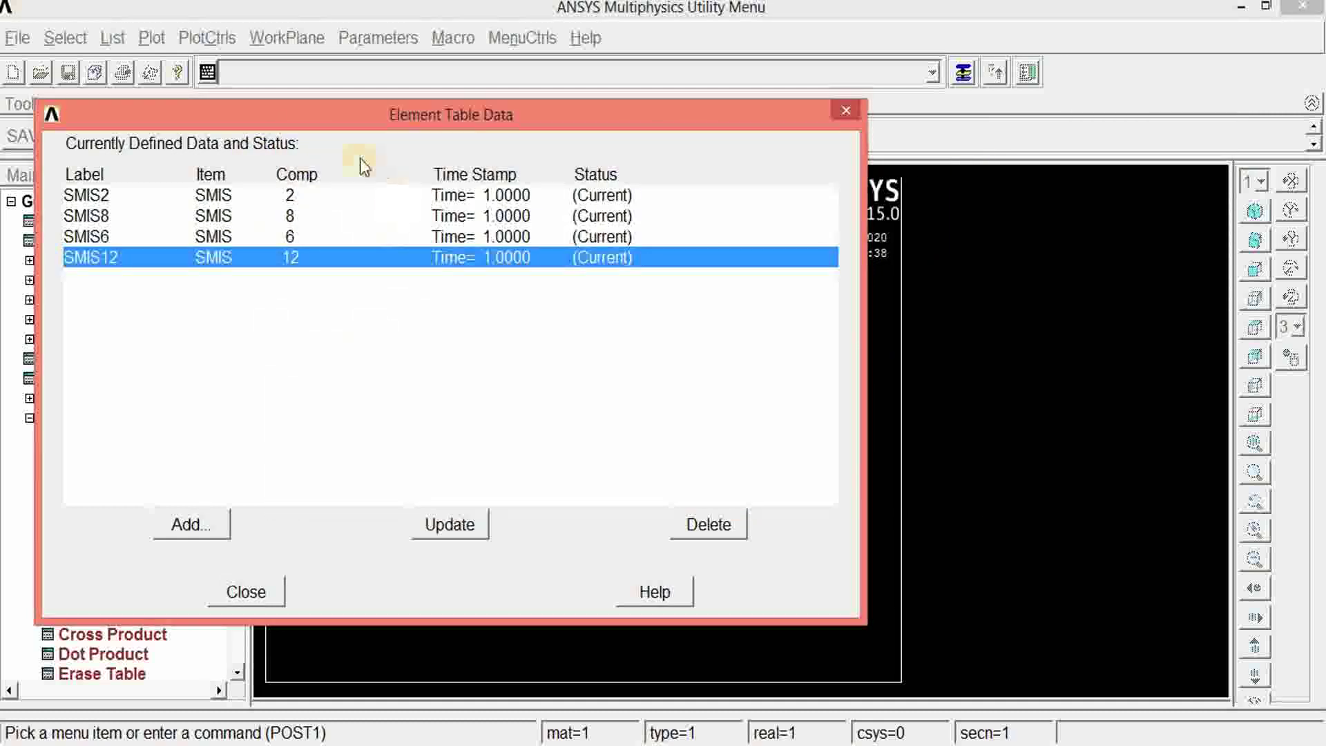
{"action": "left_click", "coordinate": [246, 592]}
- Close the element table data and collapse the element table commands
{"action": "left_click", "coordinate": [237, 523]}
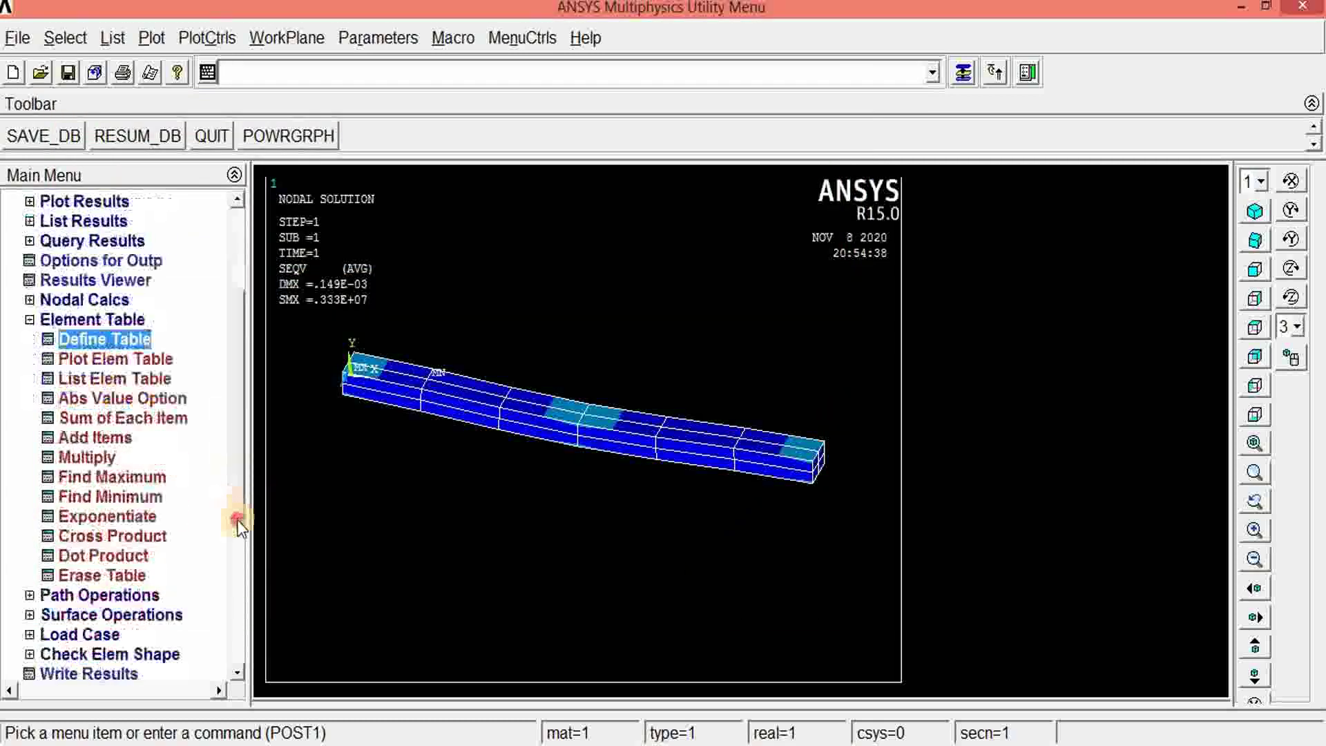
{"action": "scroll", "coordinate": [228, 559], "scroll_direction": "down", "scroll_amount": 2}
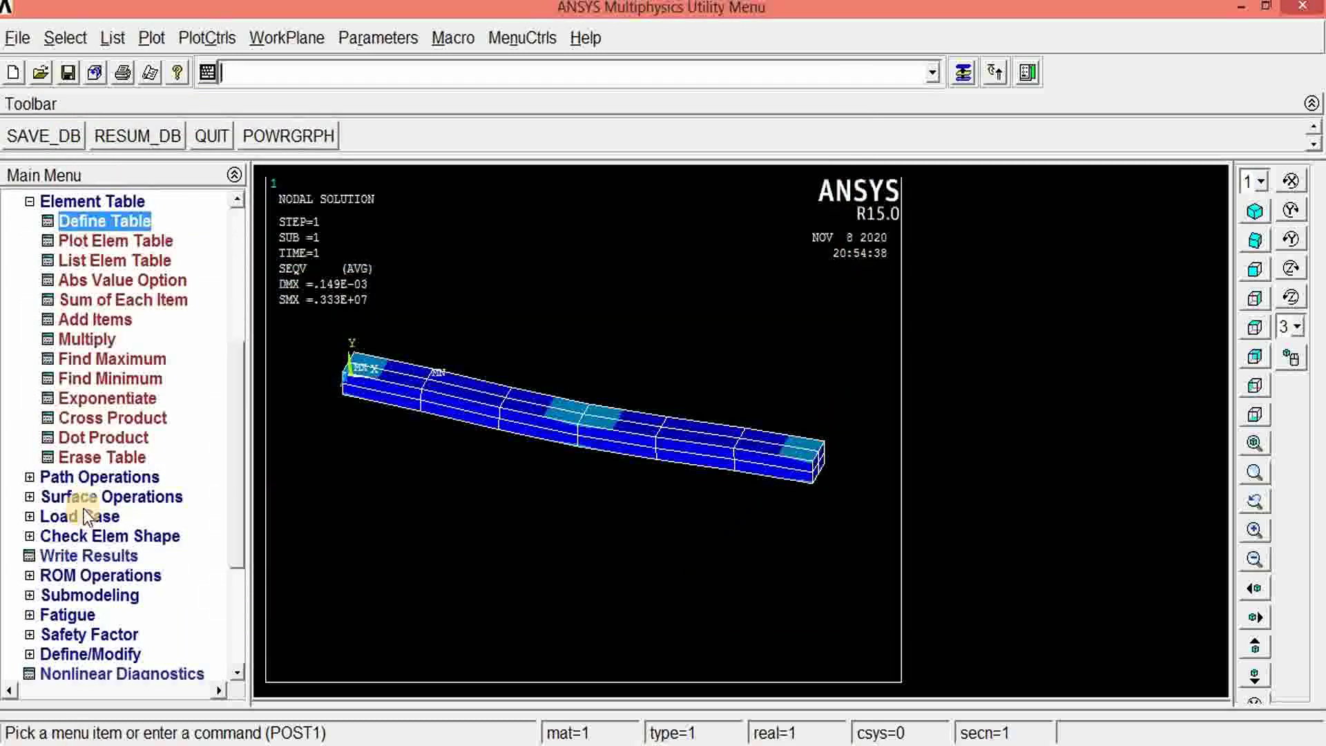
{"action": "scroll", "coordinate": [97, 332], "scroll_direction": "up", "scroll_amount": 2}
{"action": "left_click", "coordinate": [115, 272]}
{"action": "scroll", "coordinate": [239, 513], "scroll_direction": "down", "scroll_amount": 2}
{"action": "scroll", "coordinate": [241, 549], "scroll_direction": "down", "scroll_amount": 2}
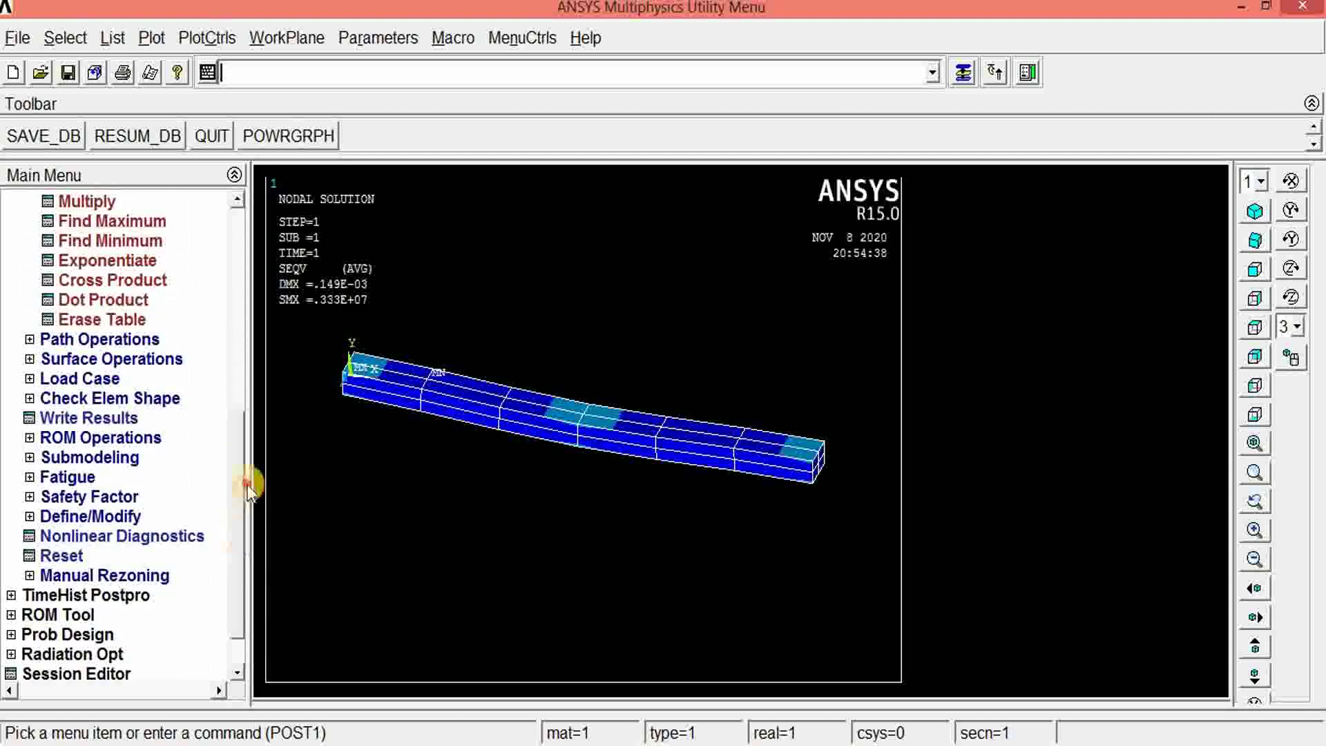
{"action": "scroll", "coordinate": [250, 476], "scroll_direction": "up", "scroll_amount": 3}
{"action": "left_click", "coordinate": [90, 260]}
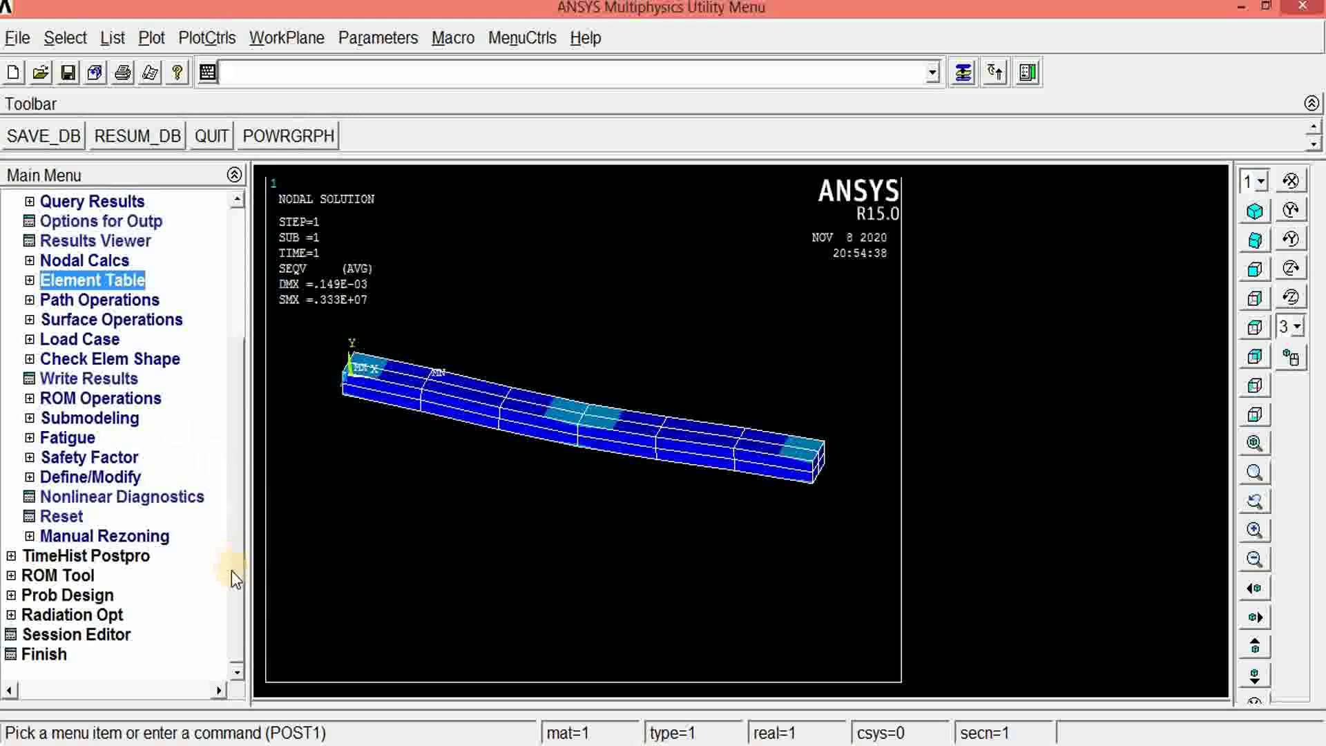
{"action": "scroll", "coordinate": [234, 583], "scroll_direction": "up", "scroll_amount": 2}
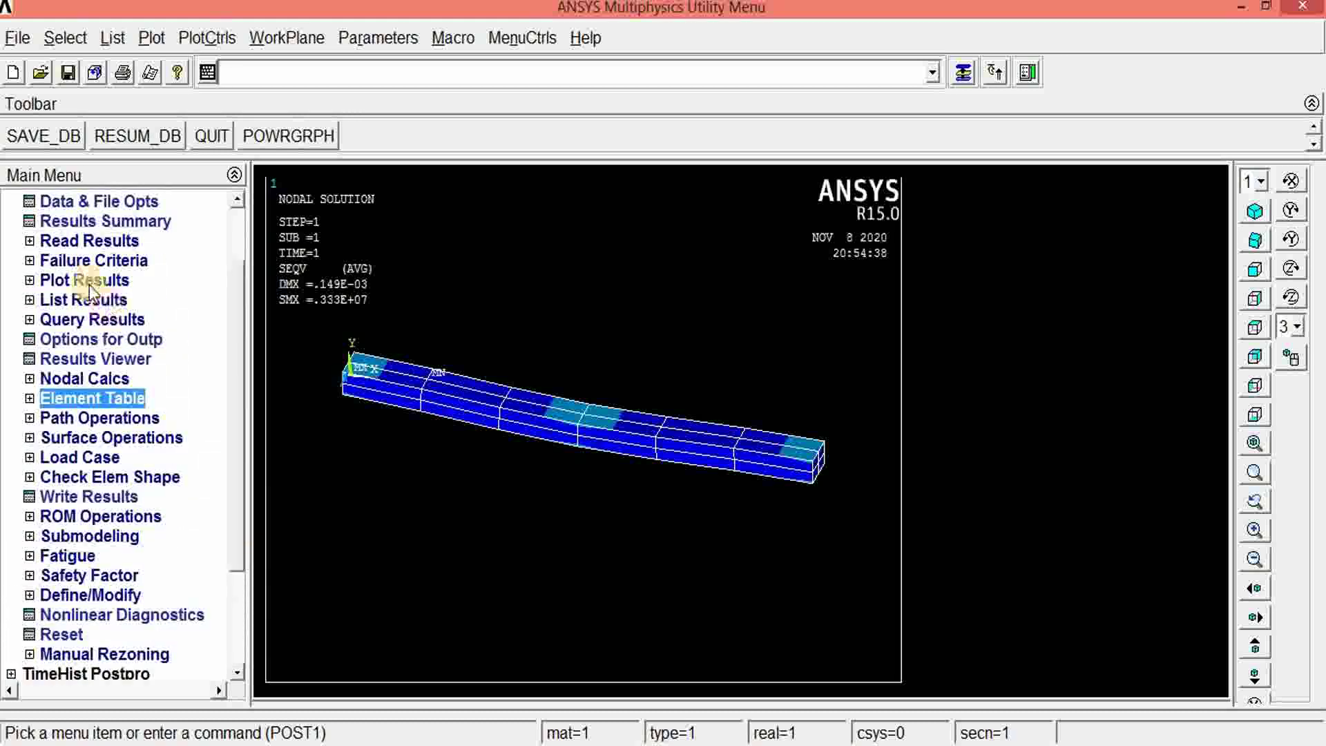
- Plot the line-element results with SMIS2 at node I and SMIS8 at node J, and view the beam from the front
{"action": "left_click", "coordinate": [84, 280]}
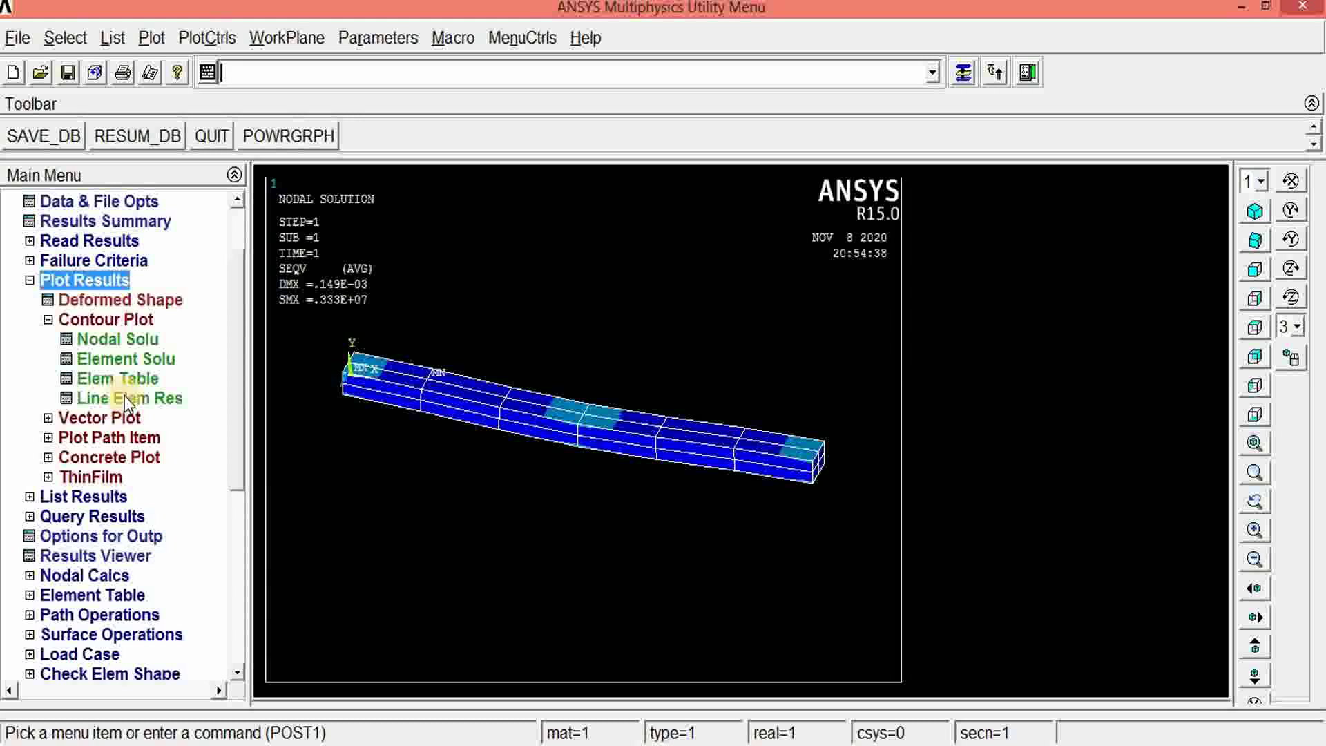
{"action": "left_click", "coordinate": [114, 319]}
{"action": "left_click", "coordinate": [114, 319]}
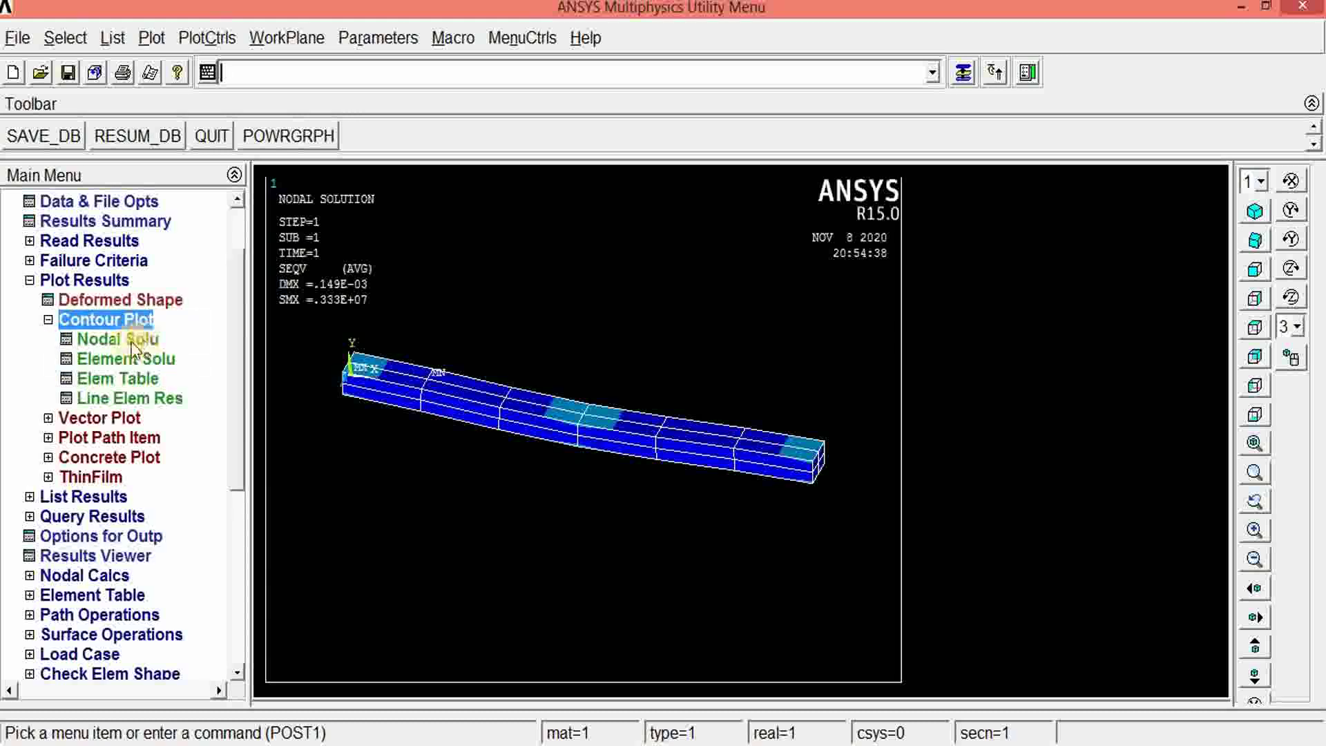
{"action": "left_click", "coordinate": [123, 405]}
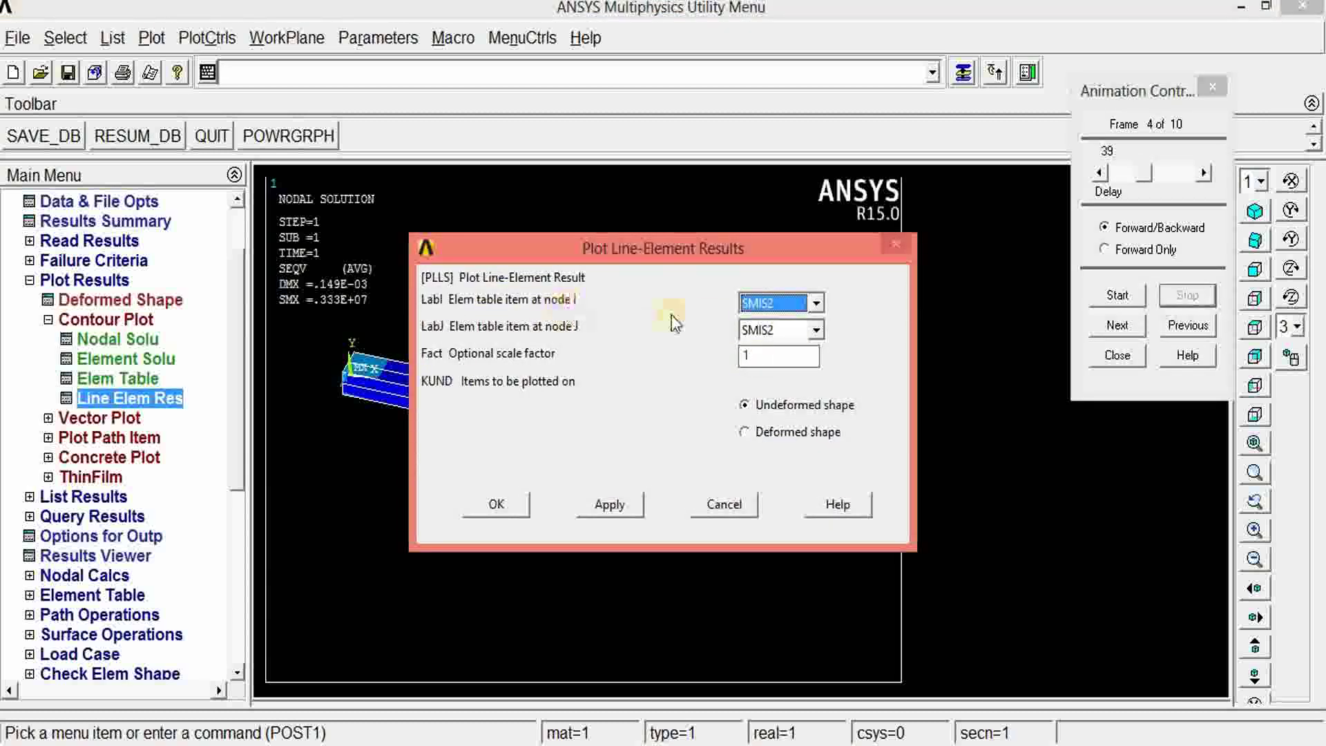
{"action": "left_click", "coordinate": [814, 302]}
{"action": "left_click", "coordinate": [815, 319]}
{"action": "left_click", "coordinate": [816, 329]}
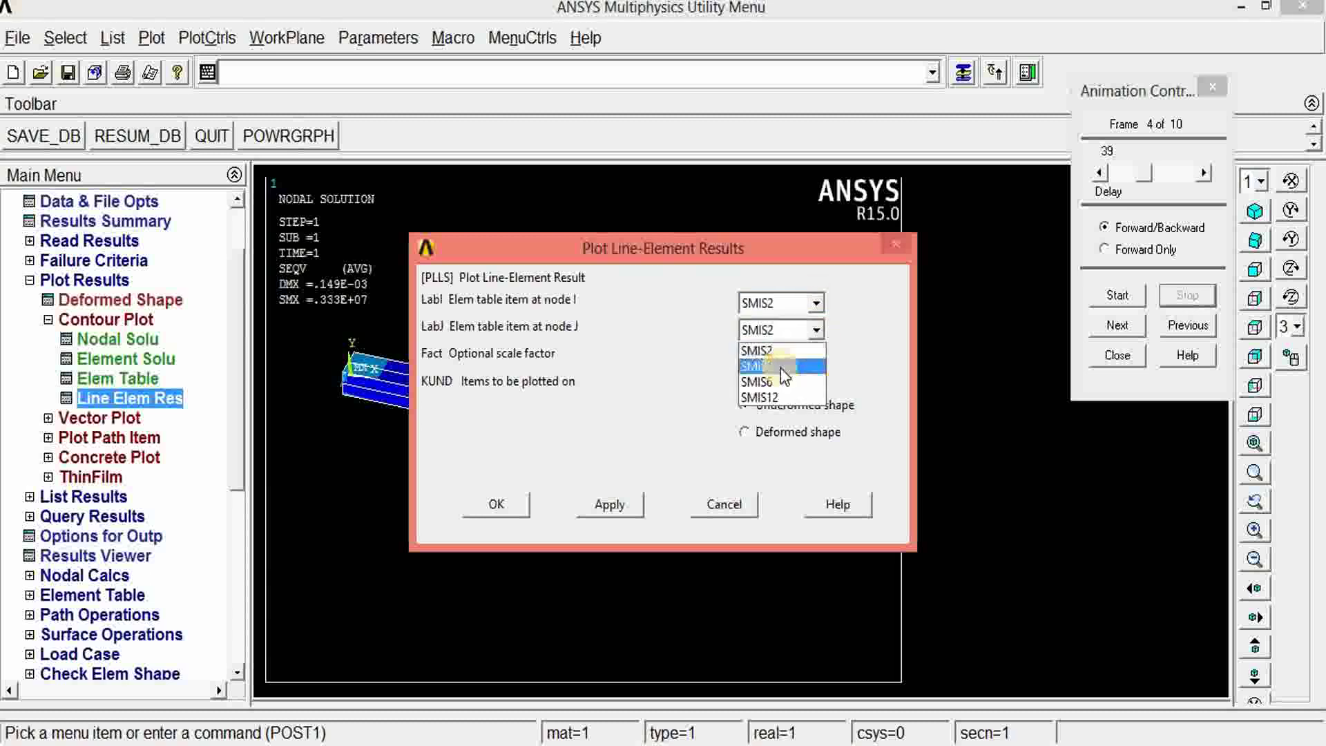
{"action": "left_click", "coordinate": [772, 358]}
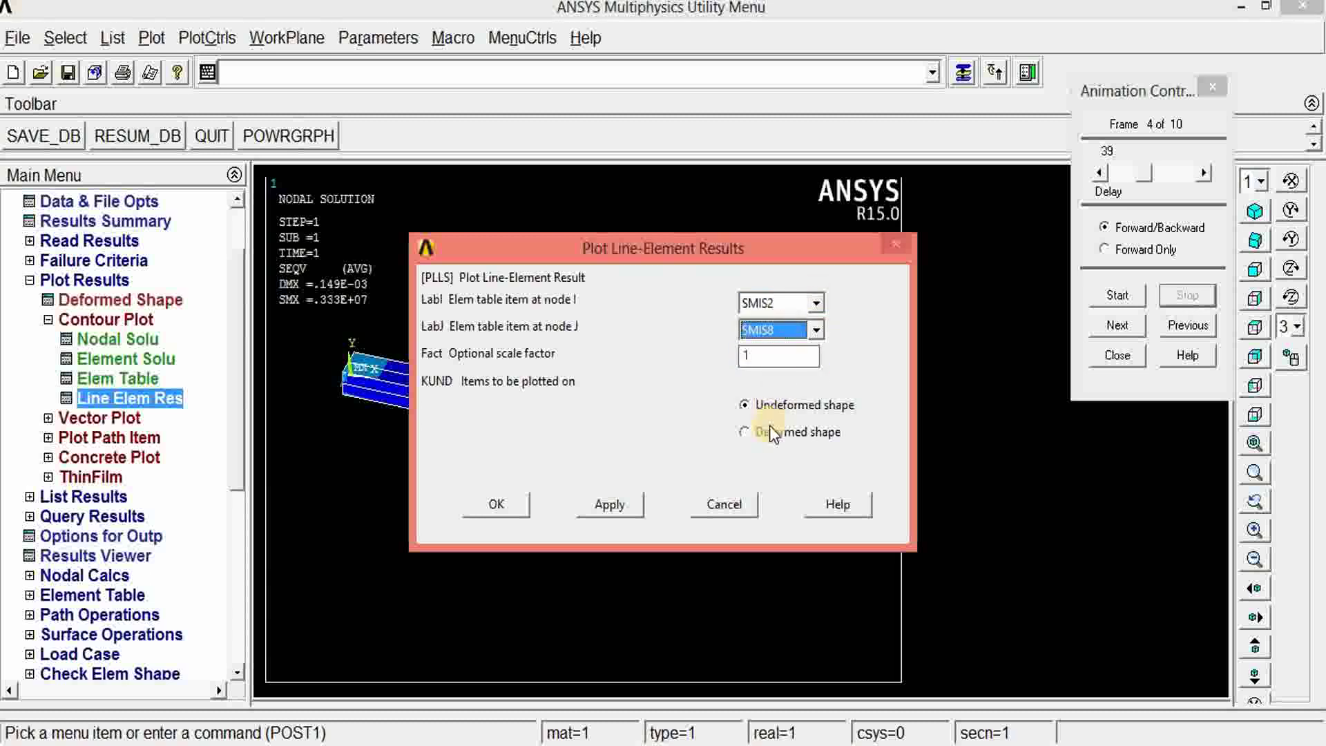
{"action": "left_click", "coordinate": [520, 513]}
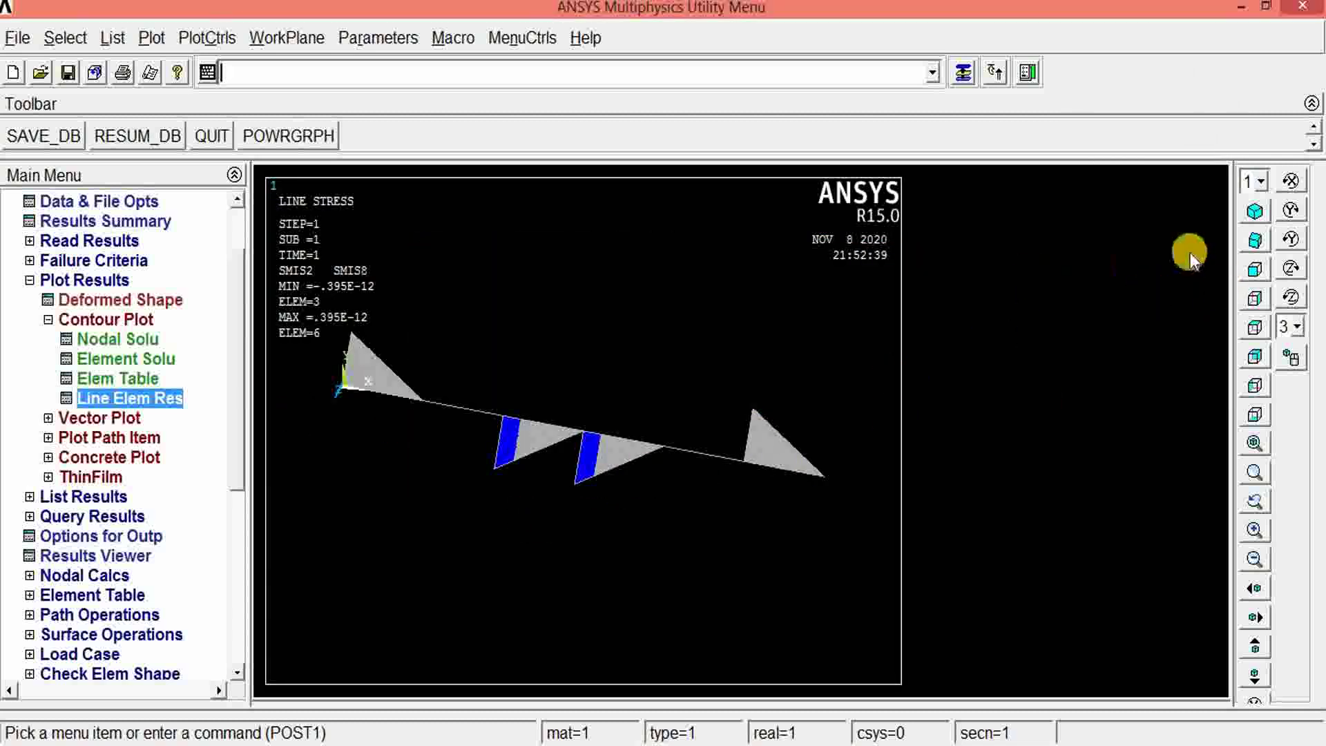
{"action": "left_click", "coordinate": [1256, 268]}
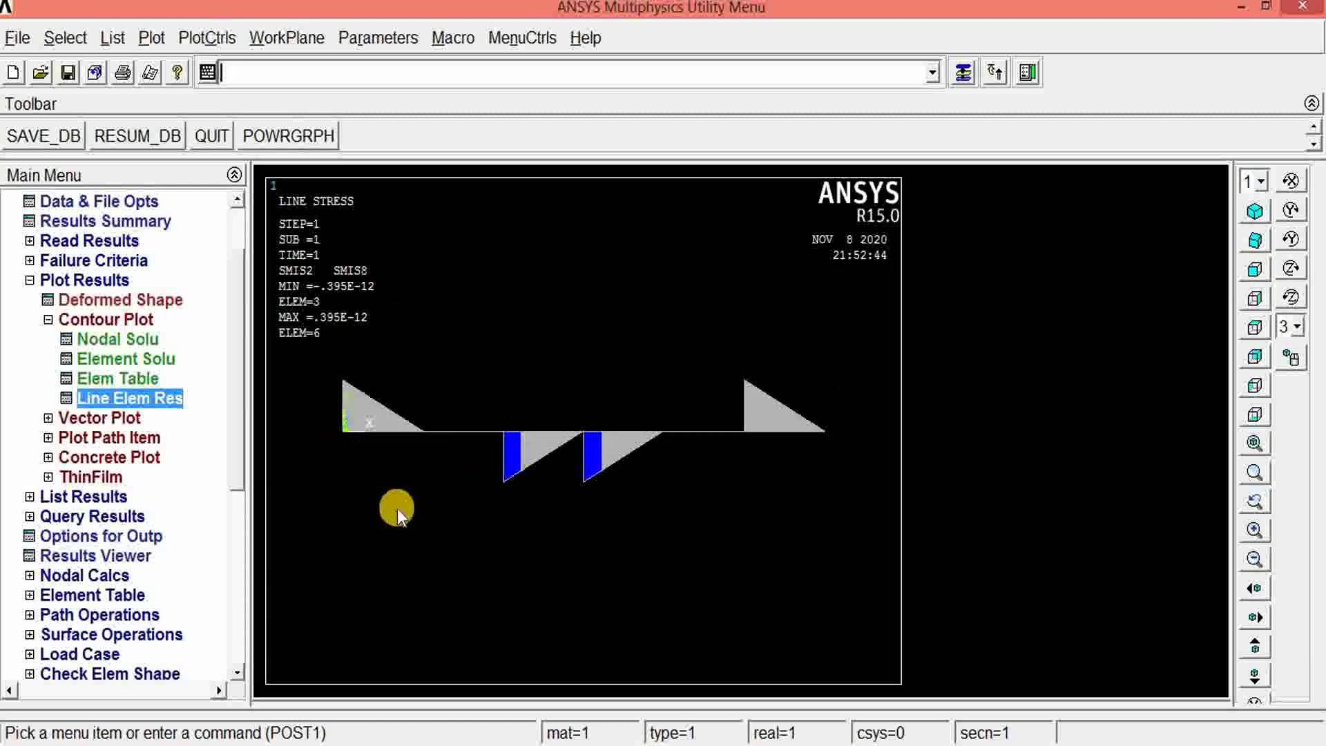
- Plot the line-element results with SMIS6 at node I and SMIS12 at node J on the undeformed shape
{"action": "left_click", "coordinate": [122, 397]}
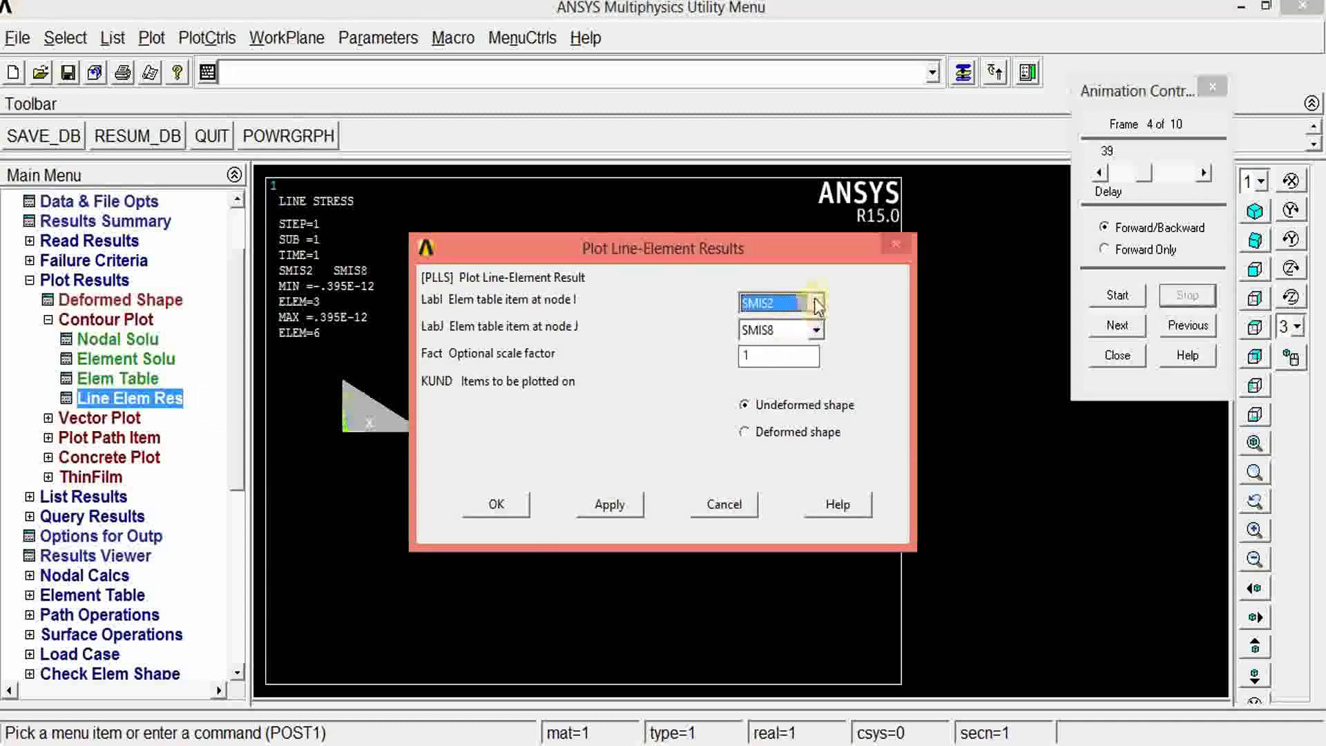
{"action": "left_click", "coordinate": [814, 297]}
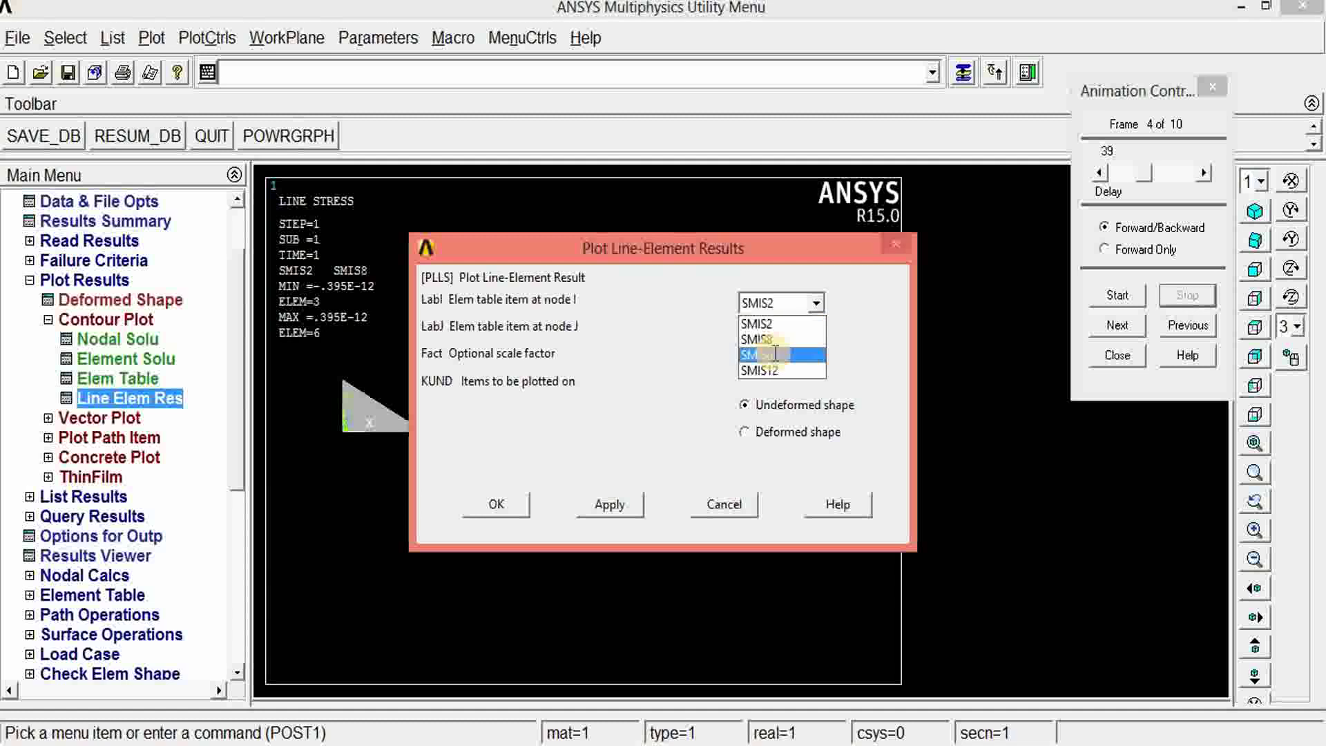
{"action": "left_click", "coordinate": [814, 328]}
{"action": "left_click", "coordinate": [814, 329]}
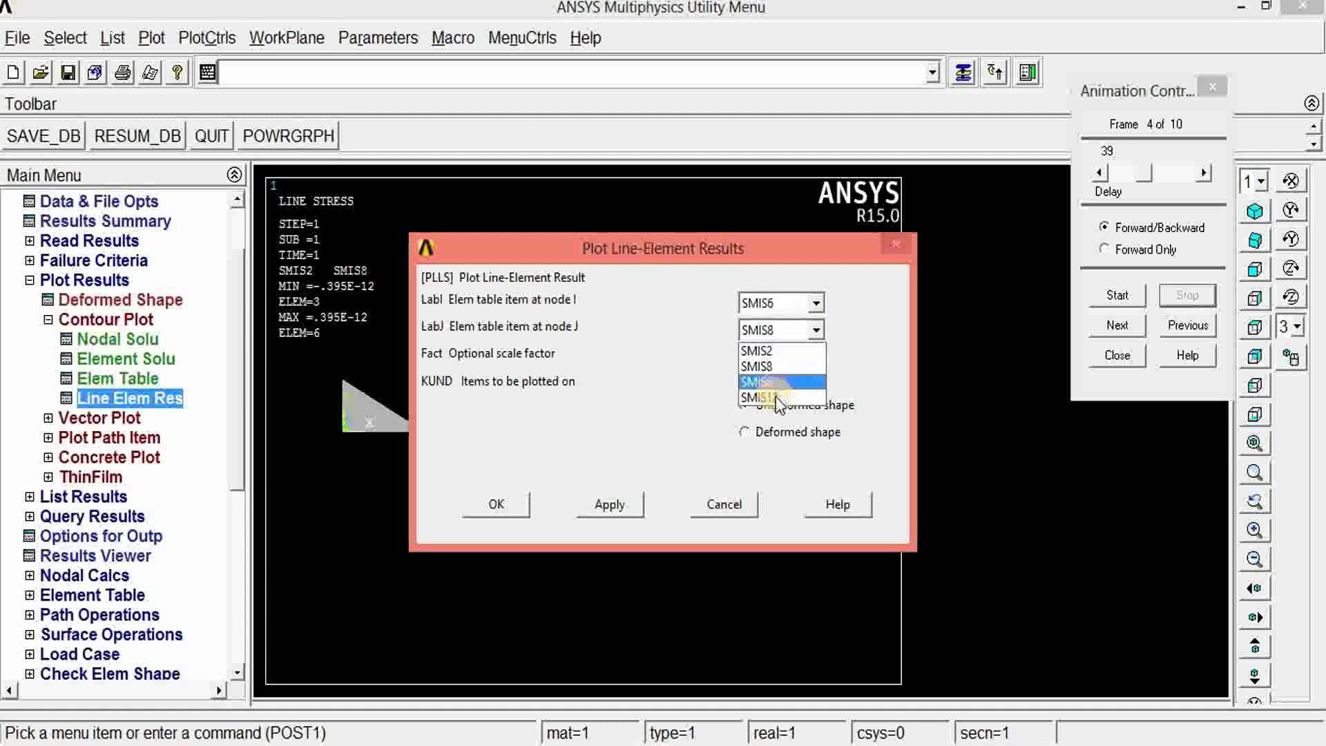
{"action": "left_click", "coordinate": [775, 400]}
{"action": "left_click", "coordinate": [500, 502]}
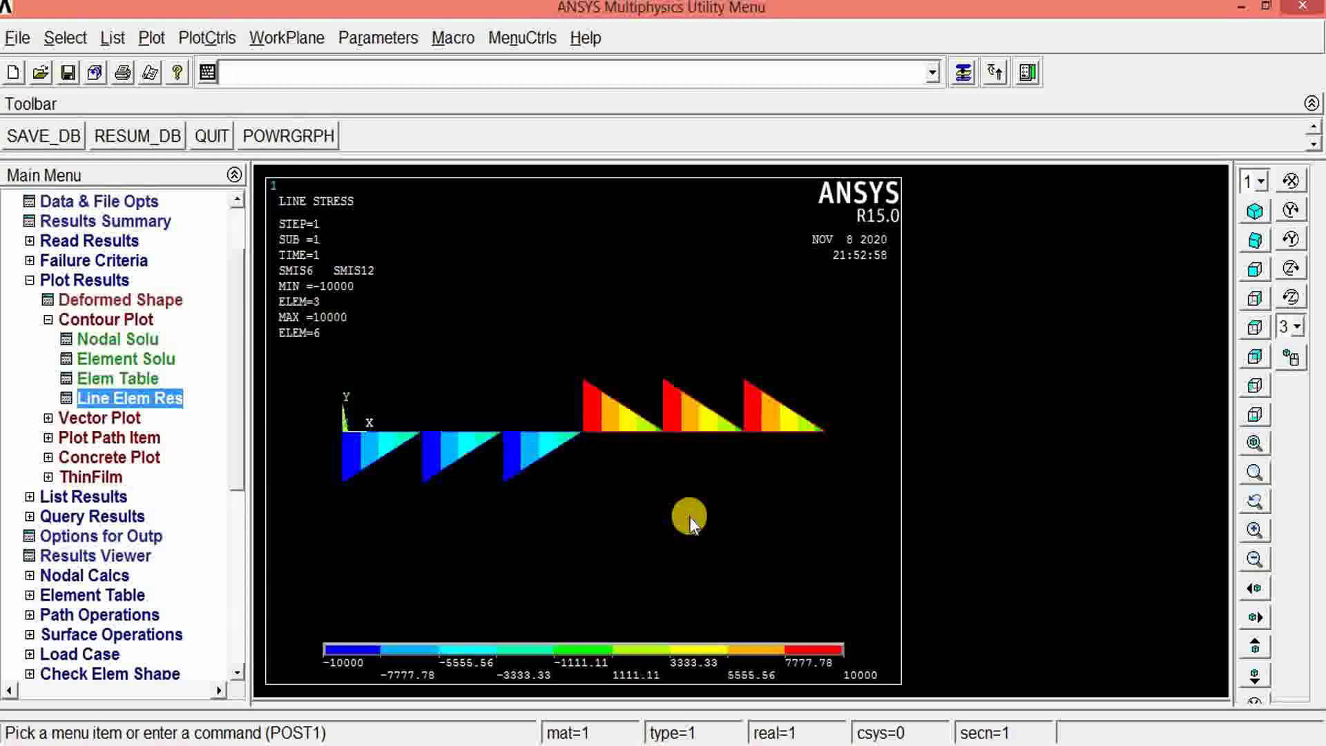
- List the reaction solution for all items, review the support reactions and close the listing
{"action": "left_click_drag", "start_coordinate": [234, 445], "coordinate": [211, 504]}
{"action": "left_click", "coordinate": [77, 398]}
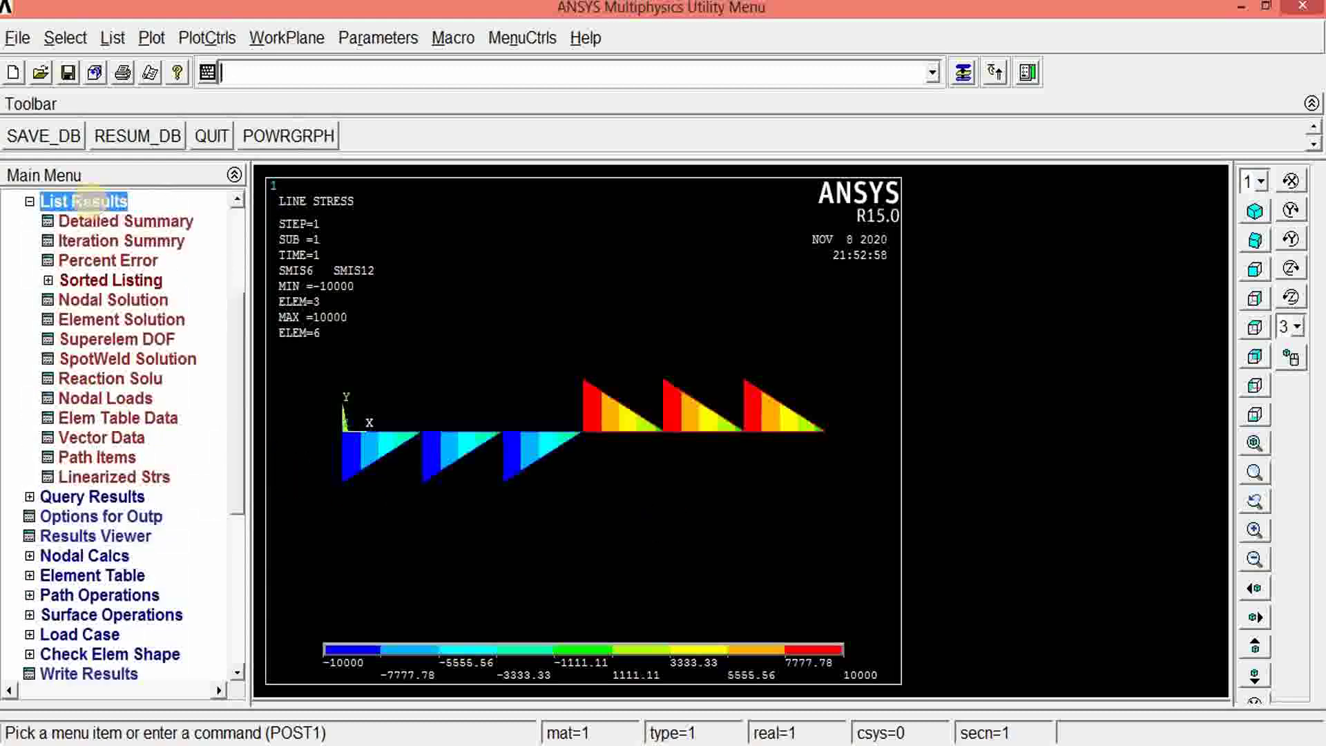
{"action": "left_click", "coordinate": [113, 380]}
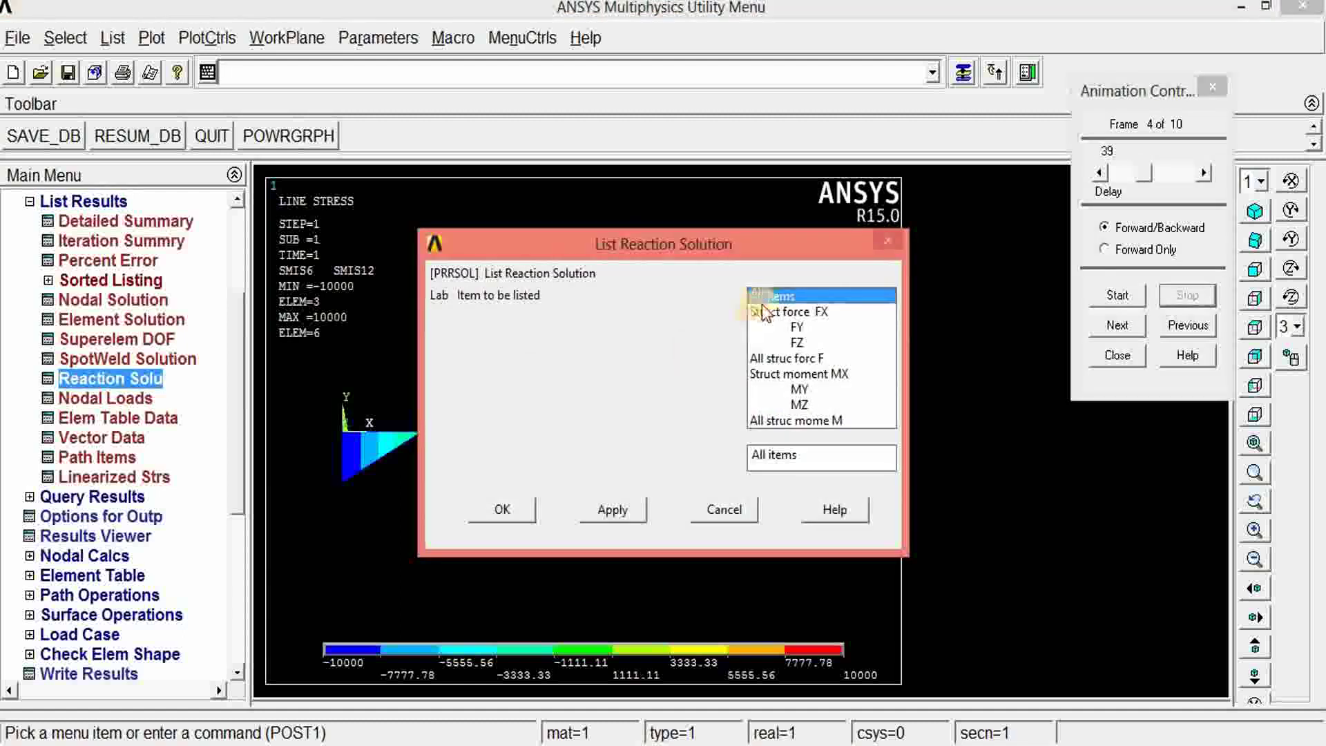
{"action": "left_click", "coordinate": [510, 510]}
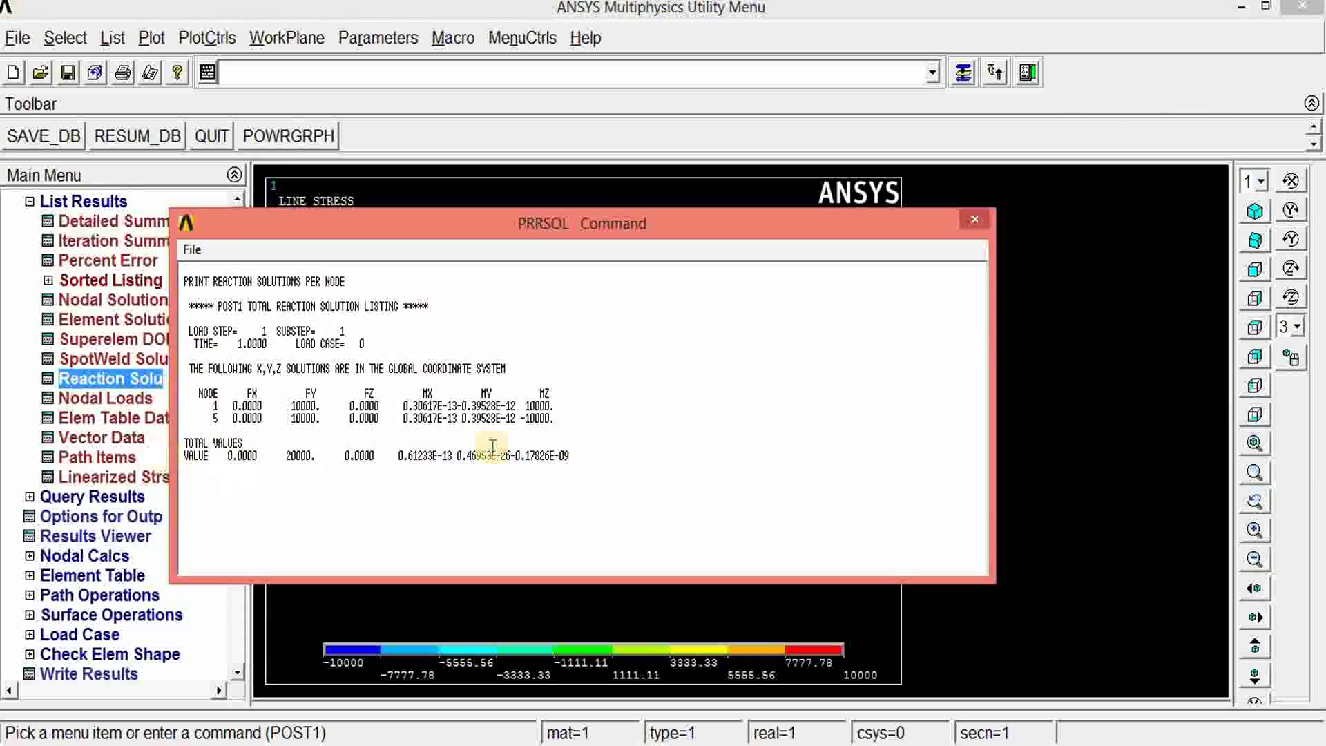
{"action": "left_click", "coordinate": [975, 220]}
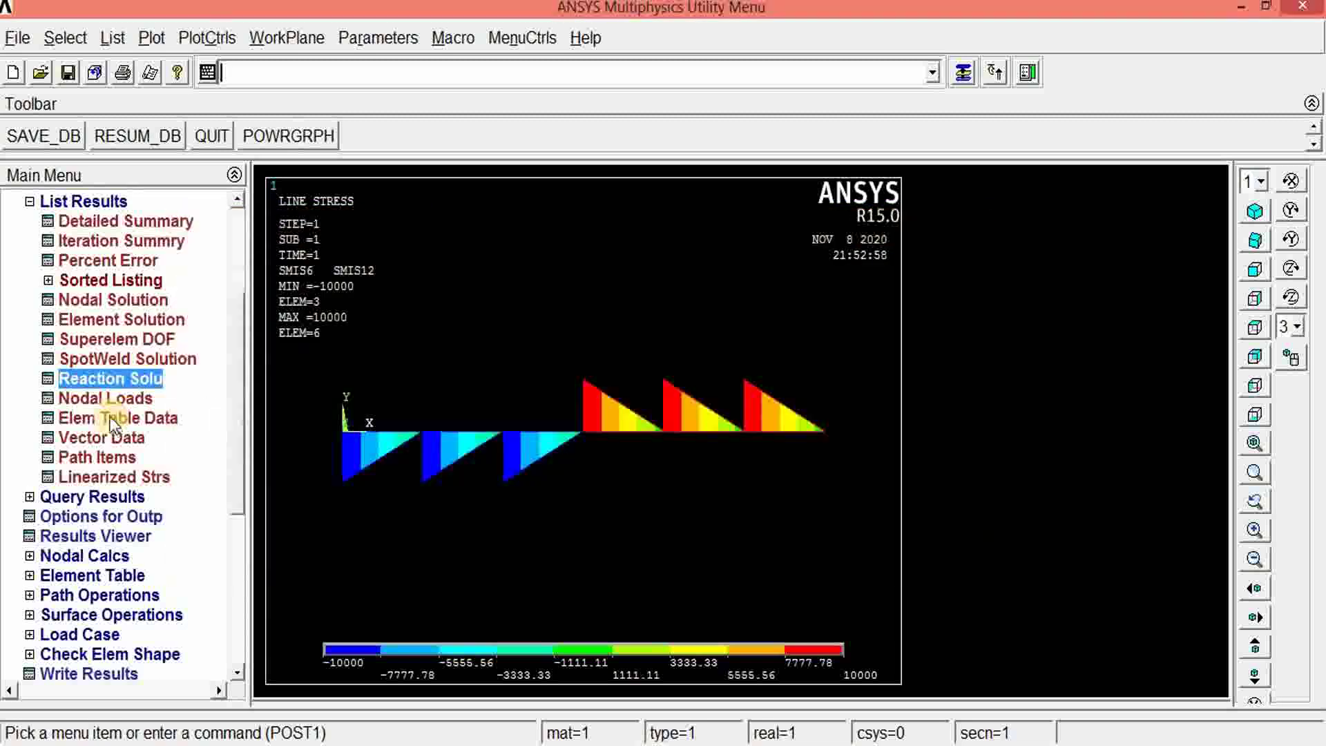
- List the summed nodal loads for all items at all selected nodes, review them and close the listing
{"action": "left_click", "coordinate": [110, 398]}
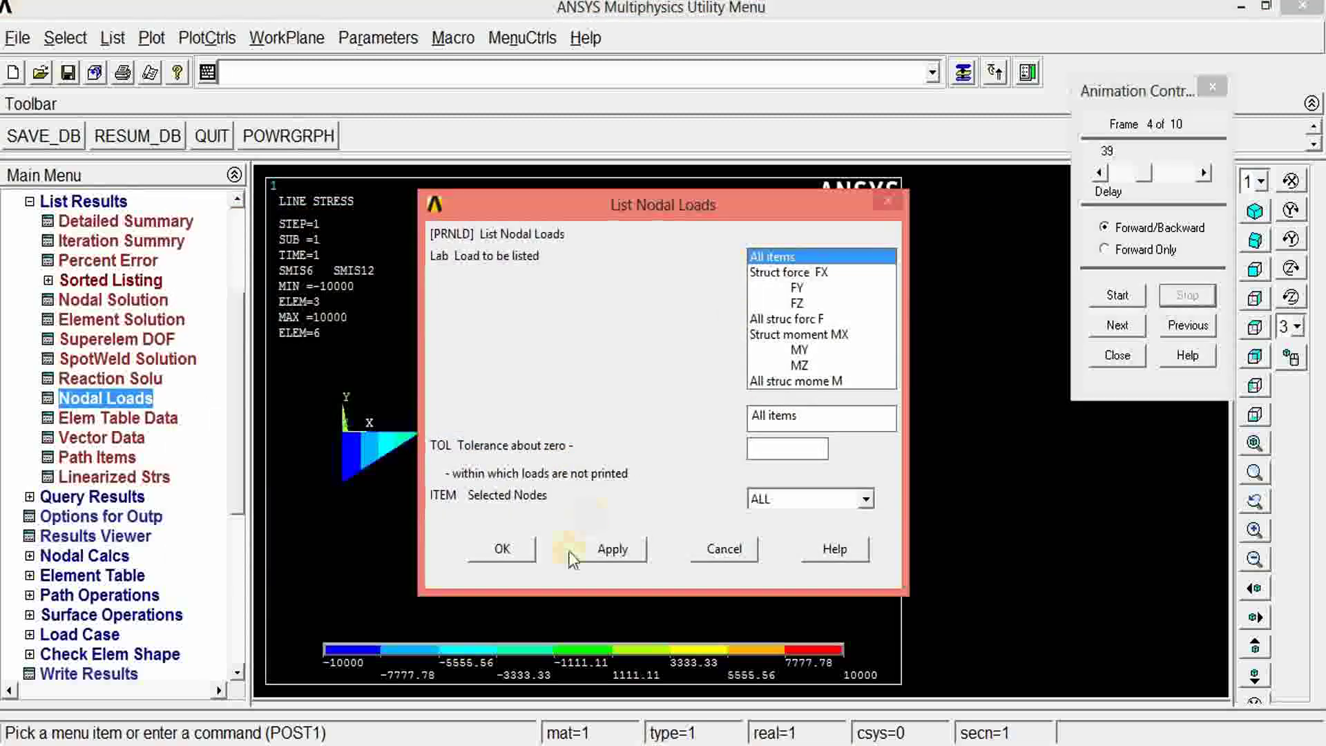
{"action": "left_click", "coordinate": [513, 554]}
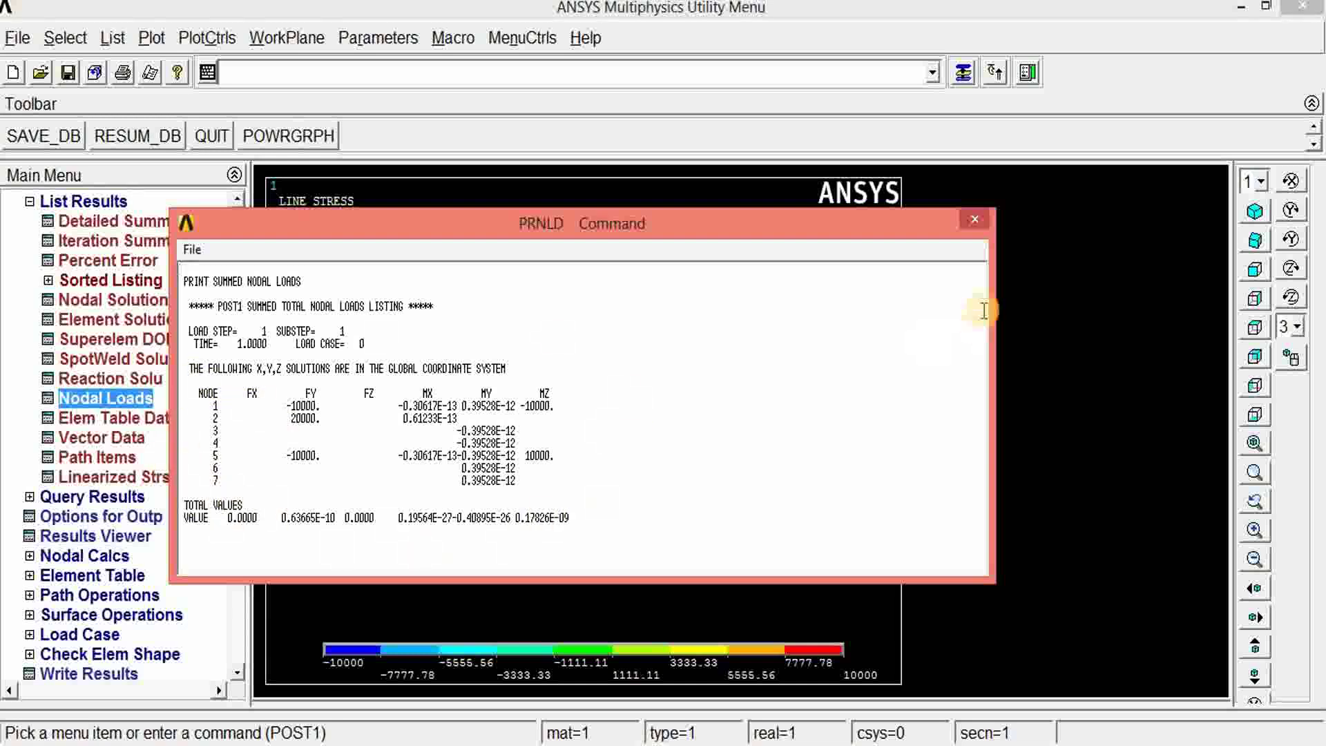
{"action": "left_click", "coordinate": [974, 220]}
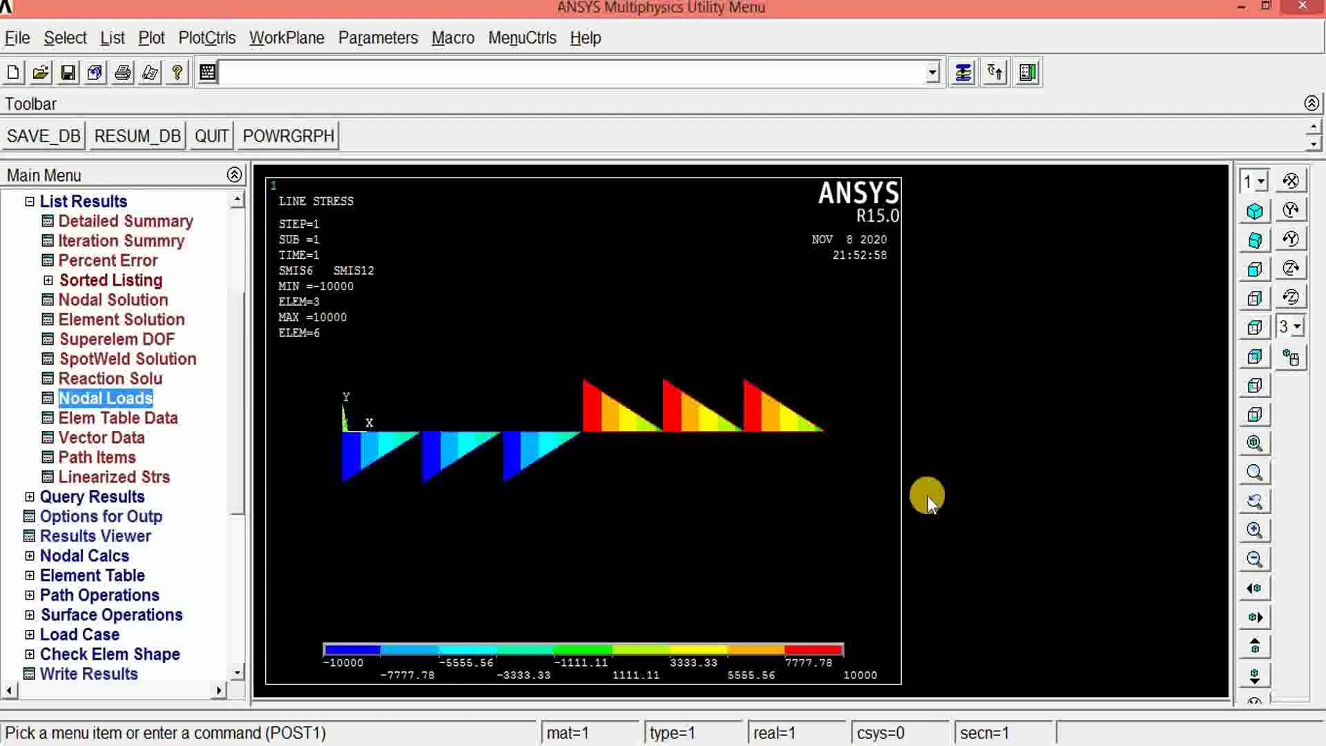